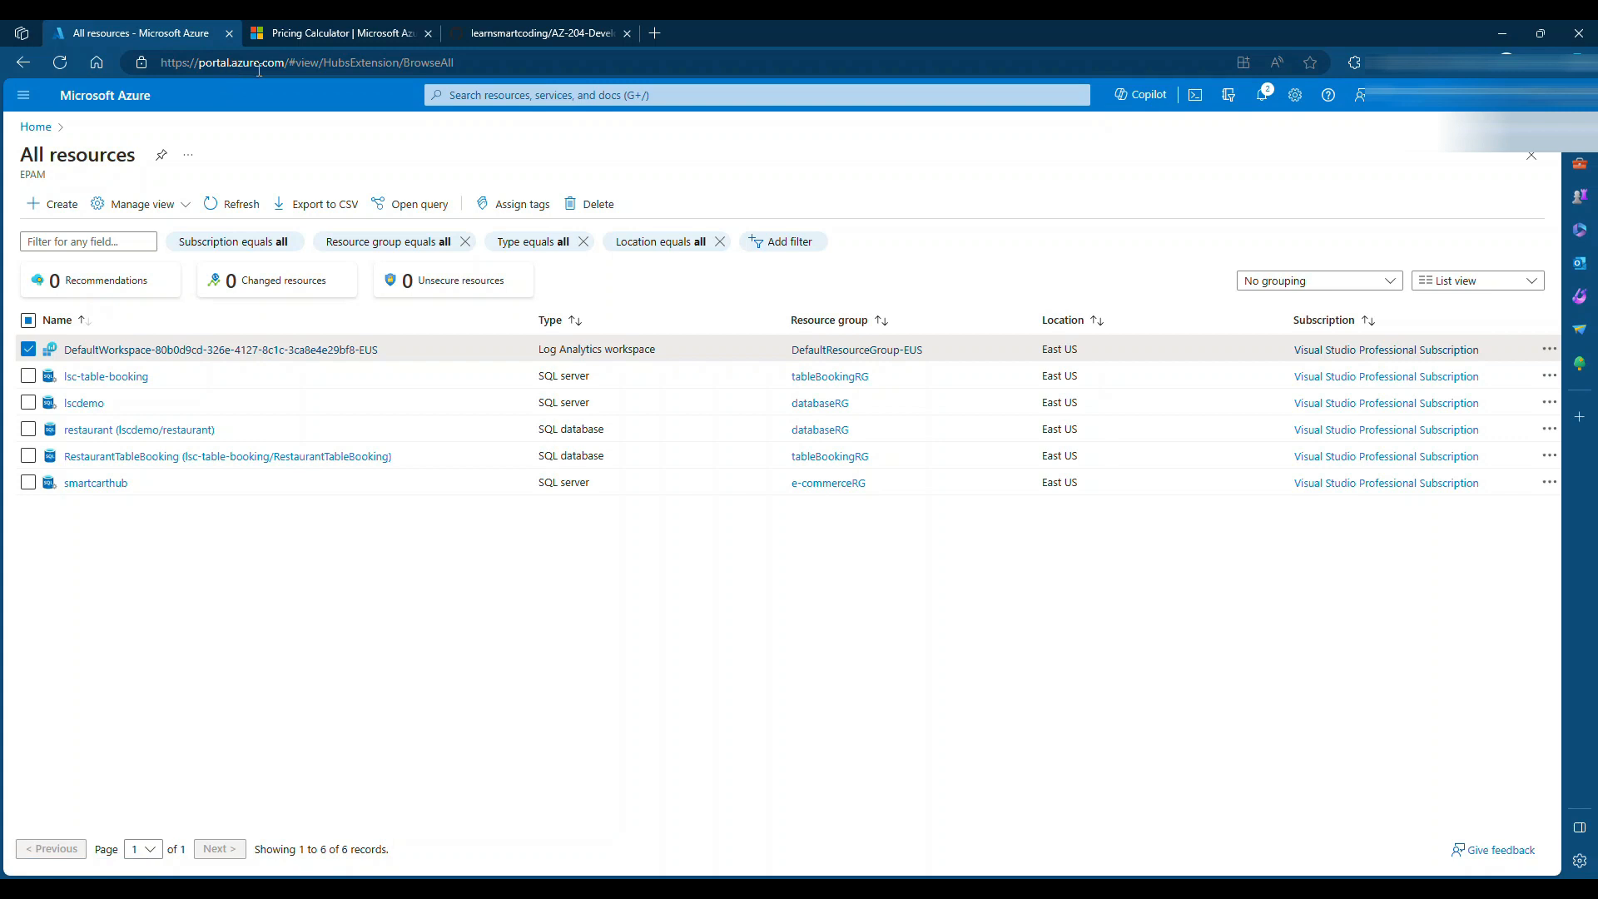
Open the Storage accounts service and start creating a new storage account
click(500, 97)
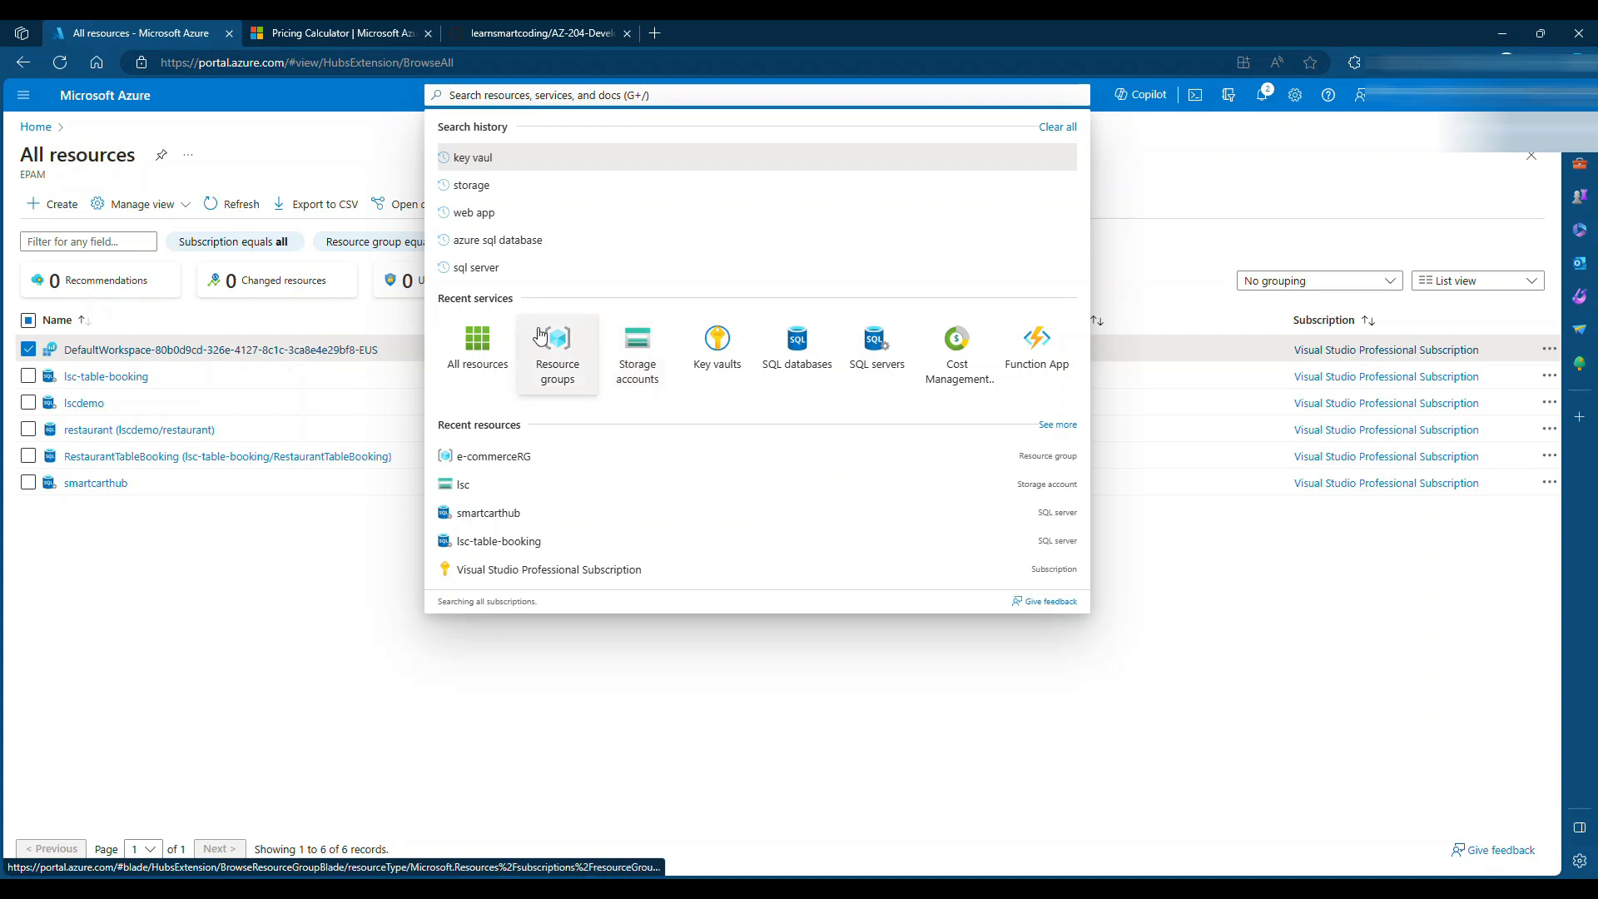
click(639, 364)
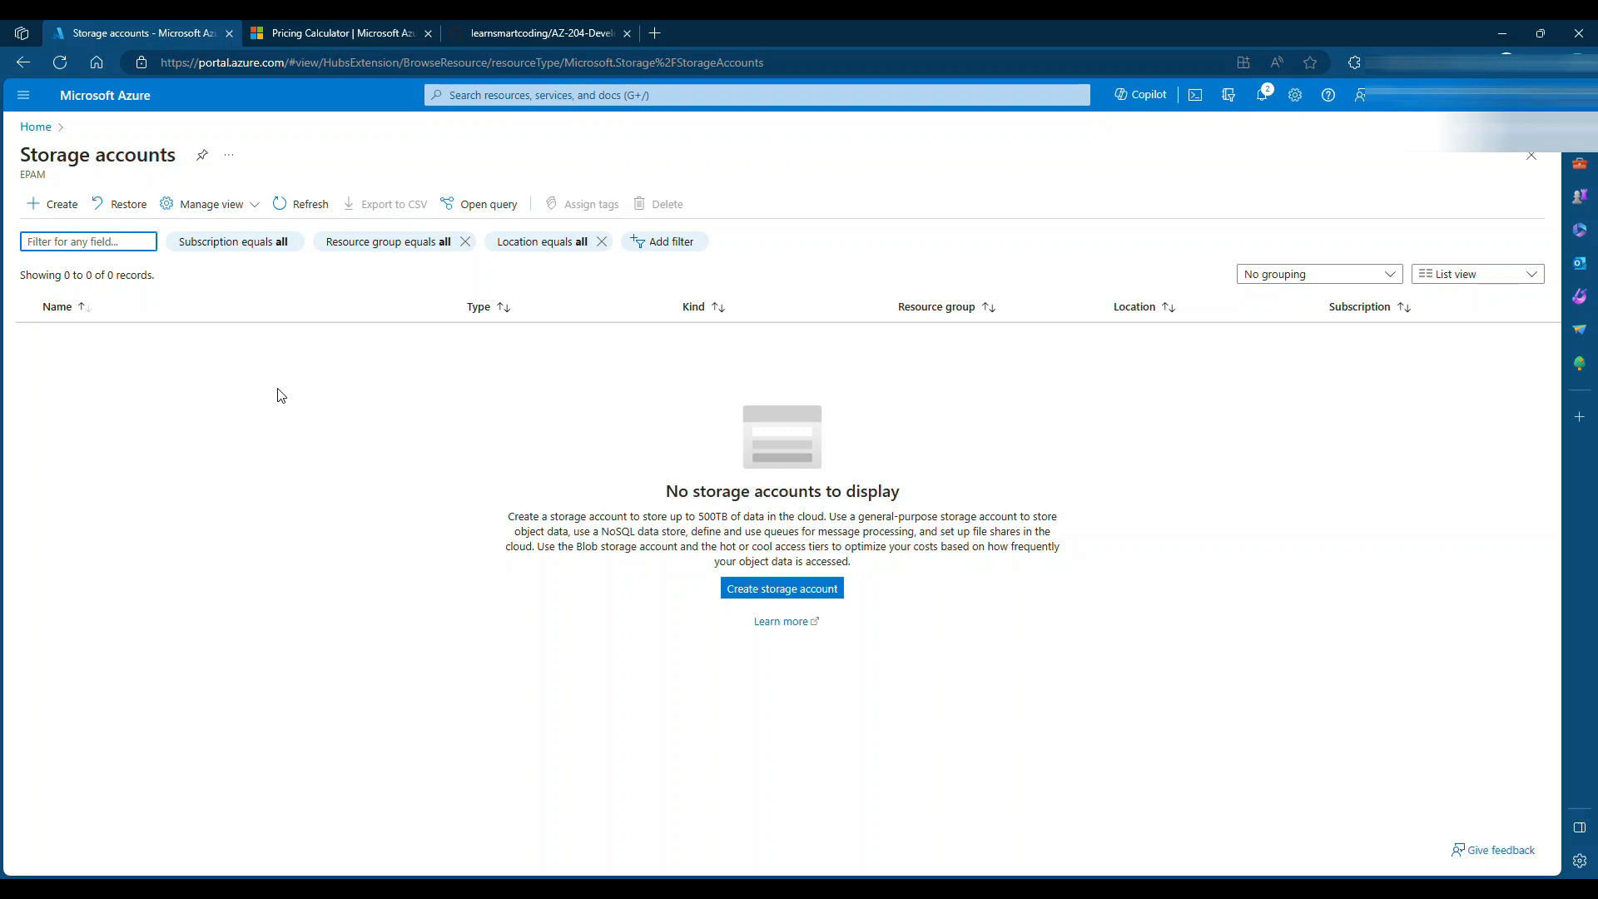
click(795, 596)
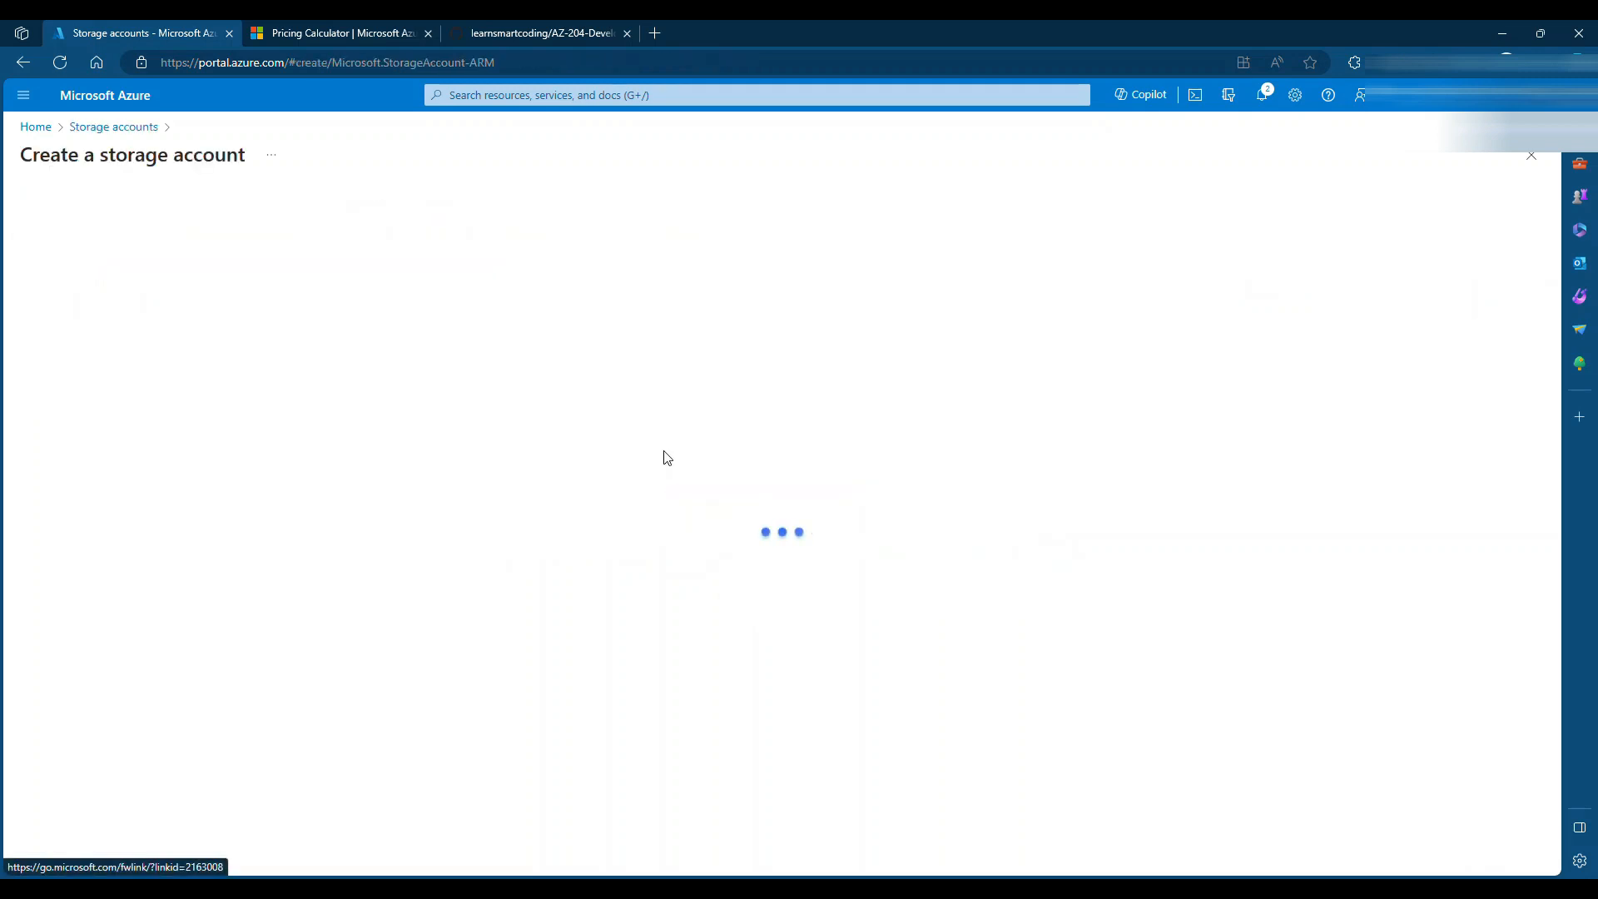
Assign the new storage account to the resource group e-commerceRG and name it learnsmartcoding
scroll(590, 331, down, 1)
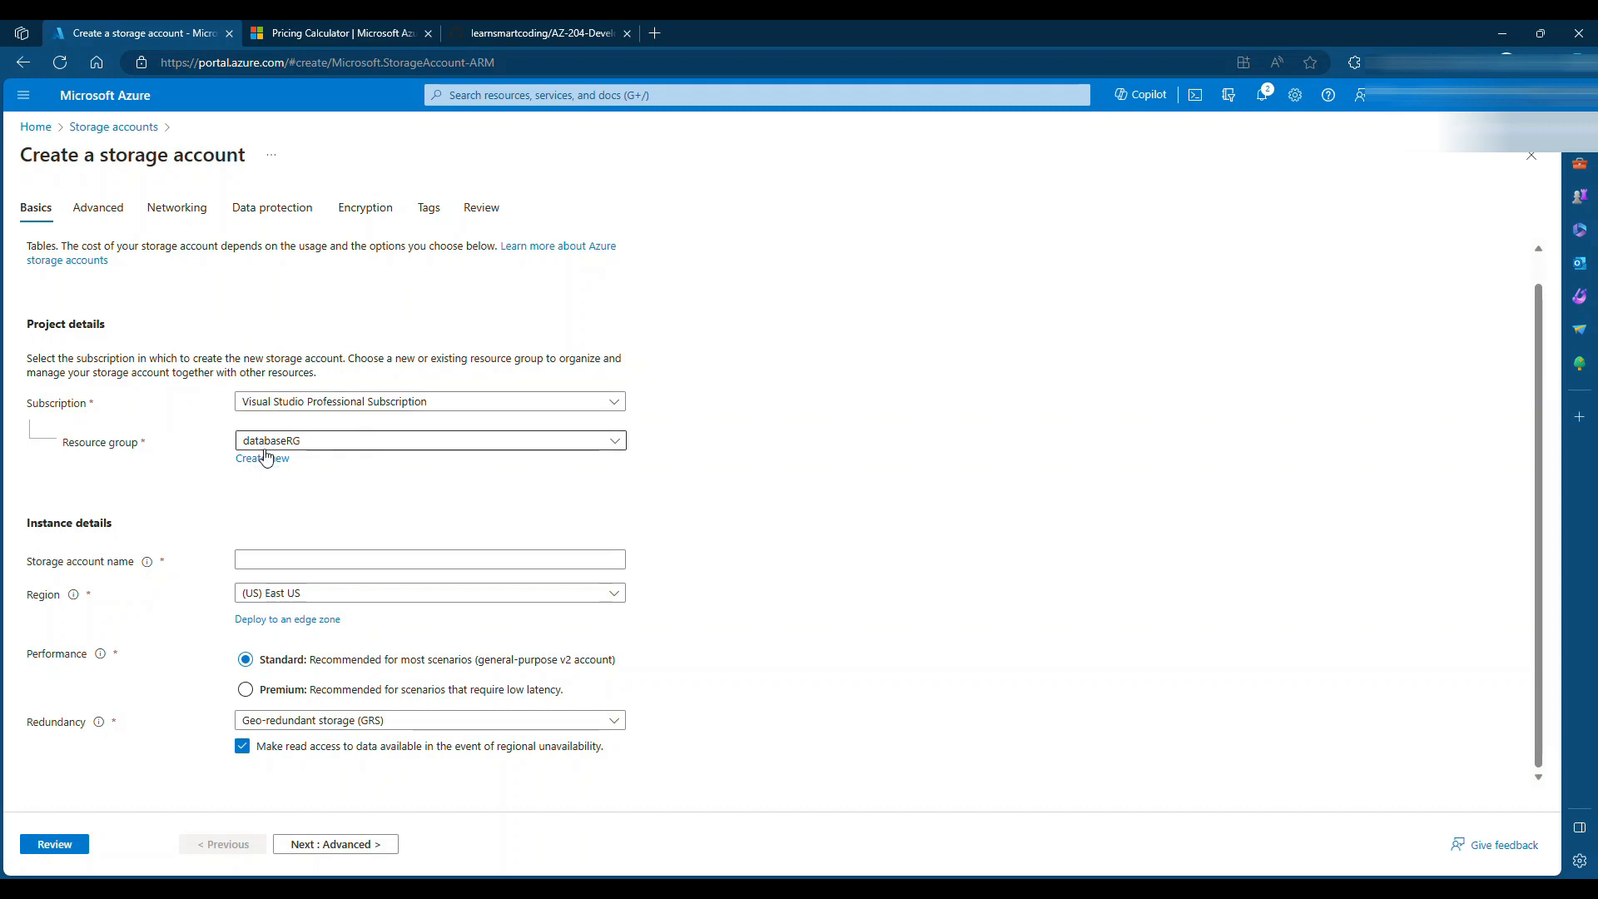
click(351, 452)
click(314, 559)
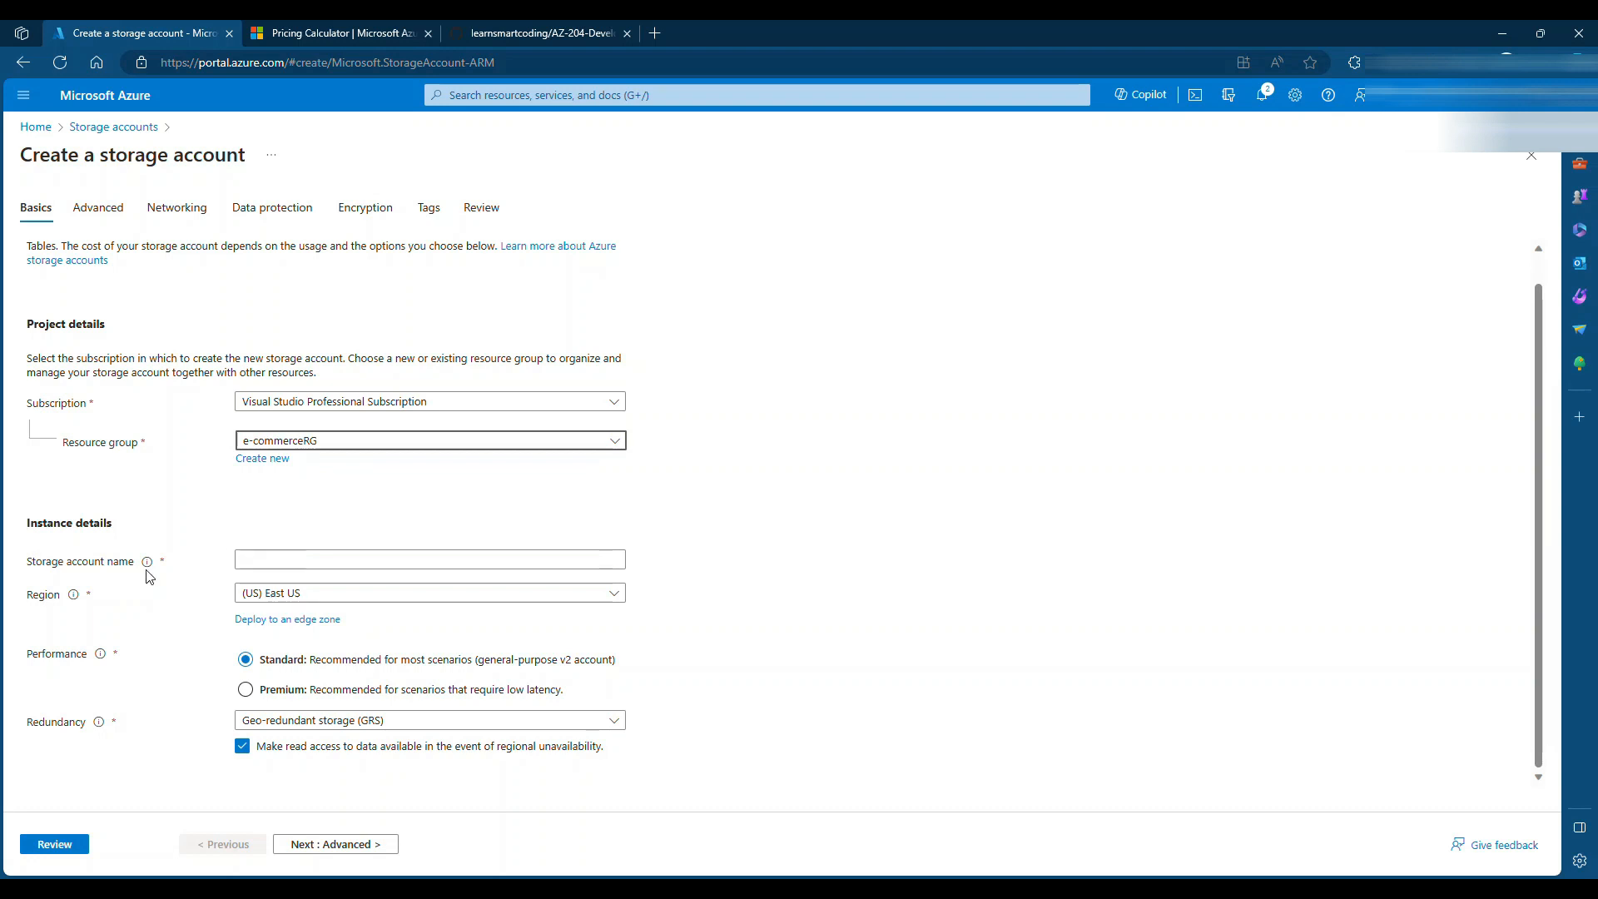
click(312, 562)
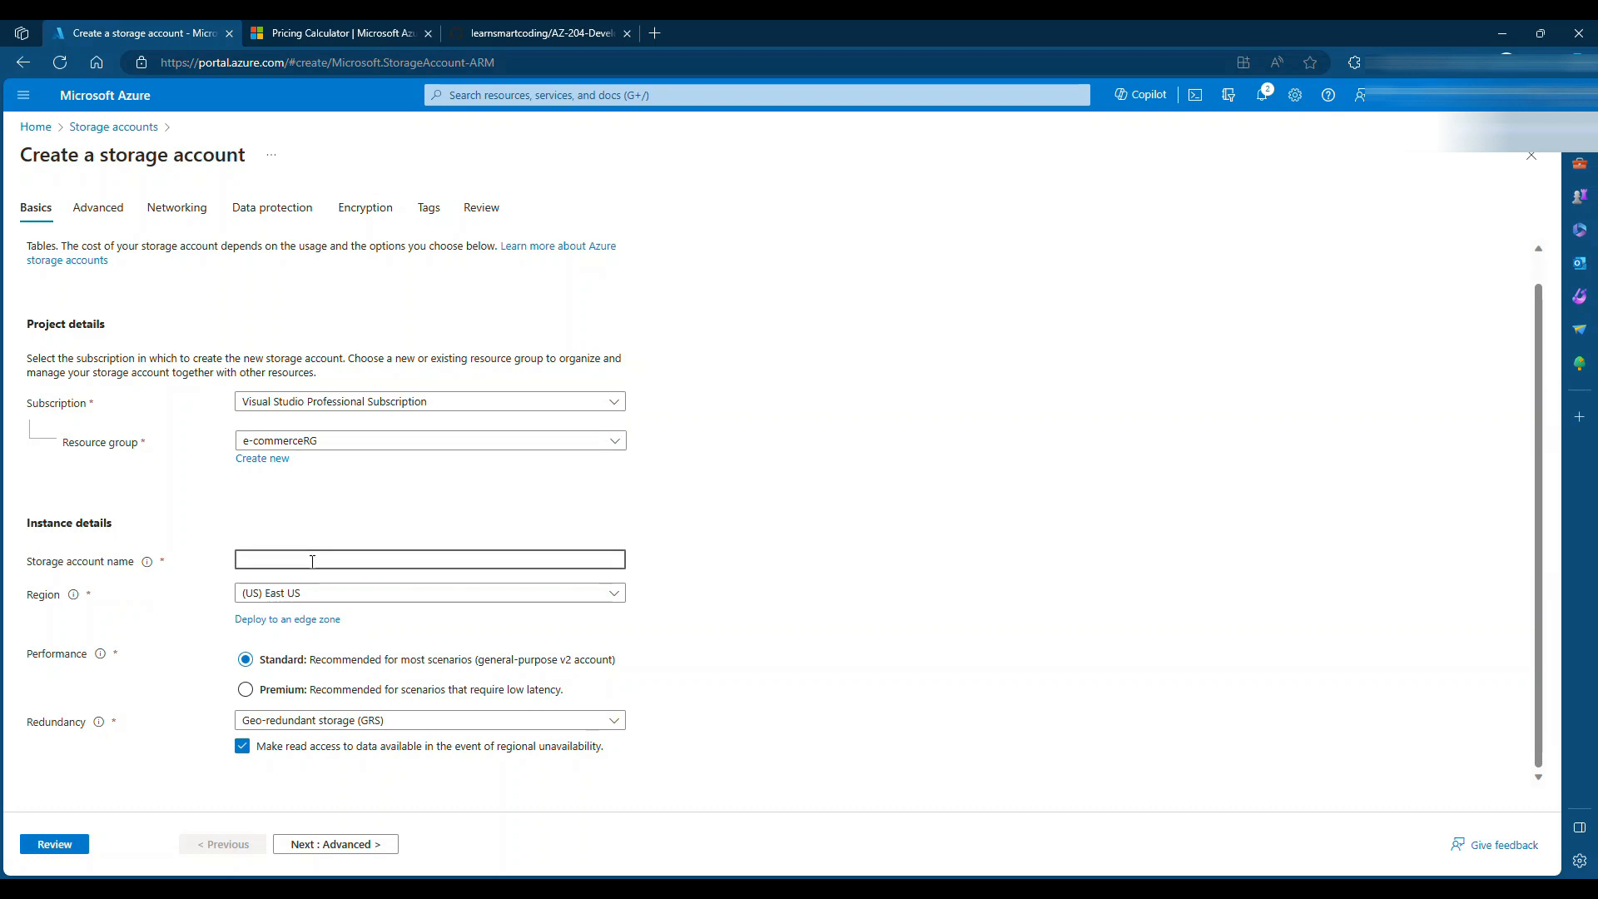
text(learnsmartcoding)
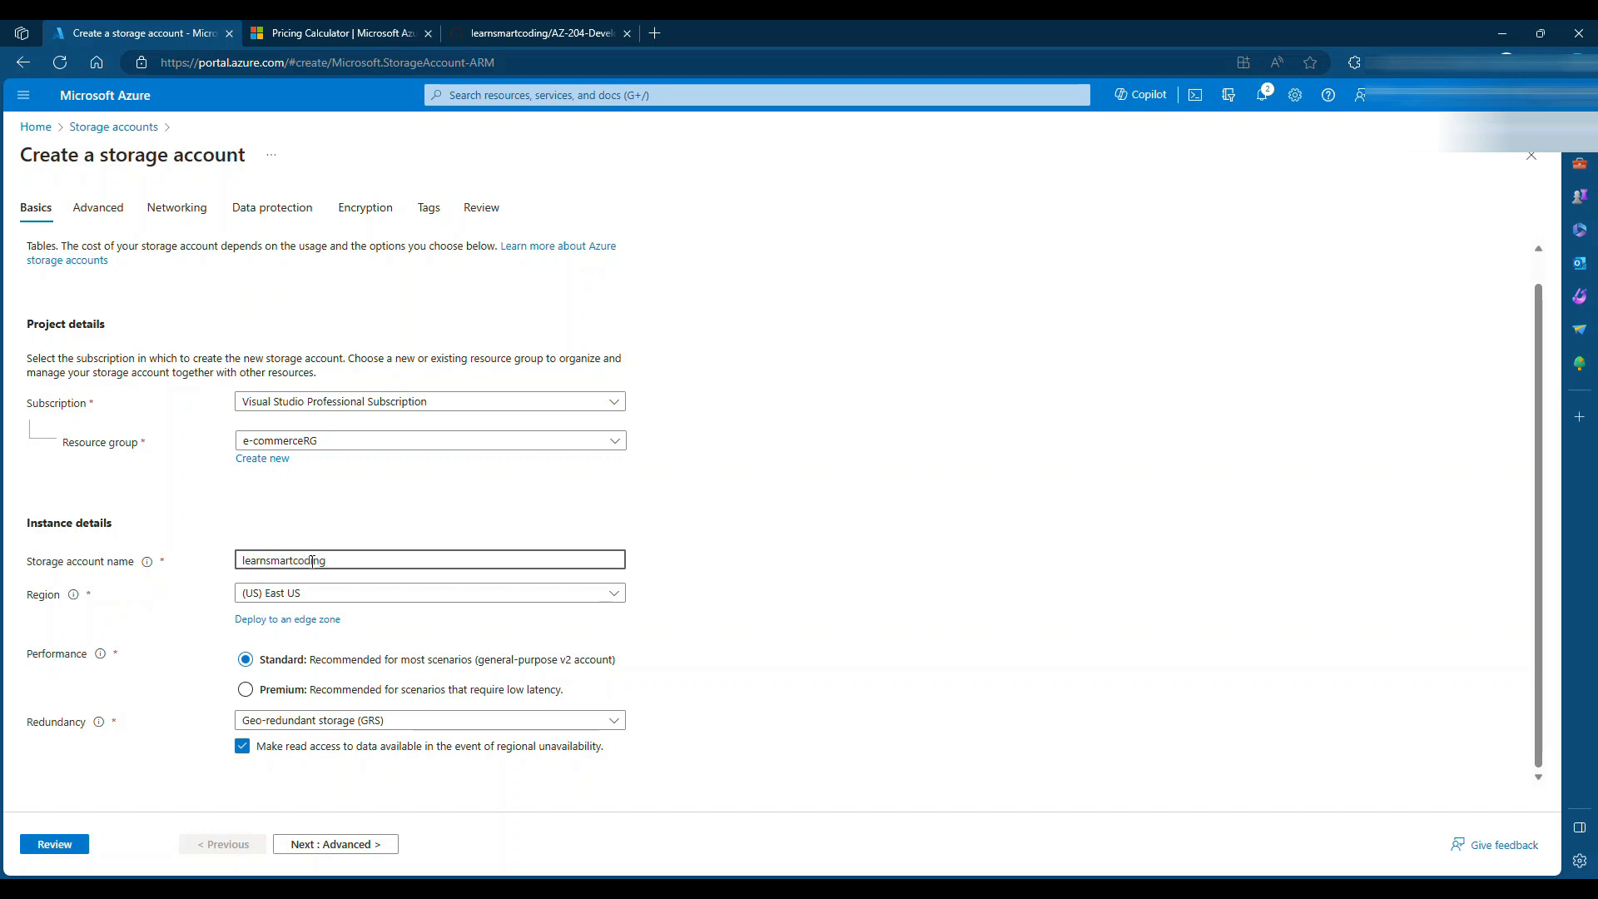
key(Tab)
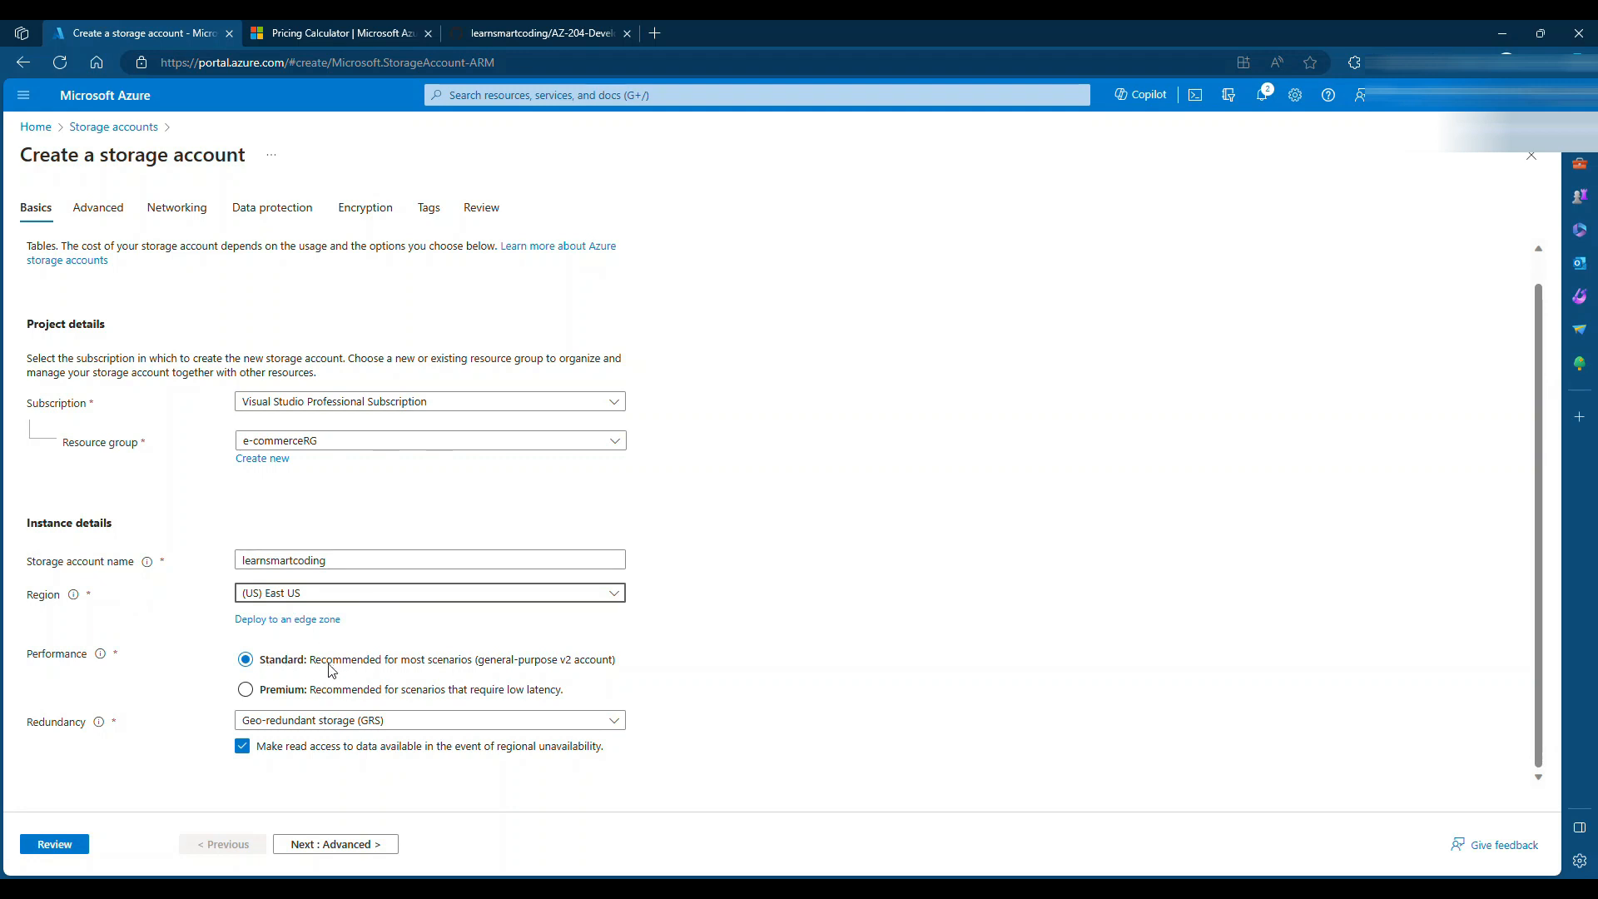
Switch performance to Premium to inspect its redundancy and account type choices, and return it to Standard
click(277, 691)
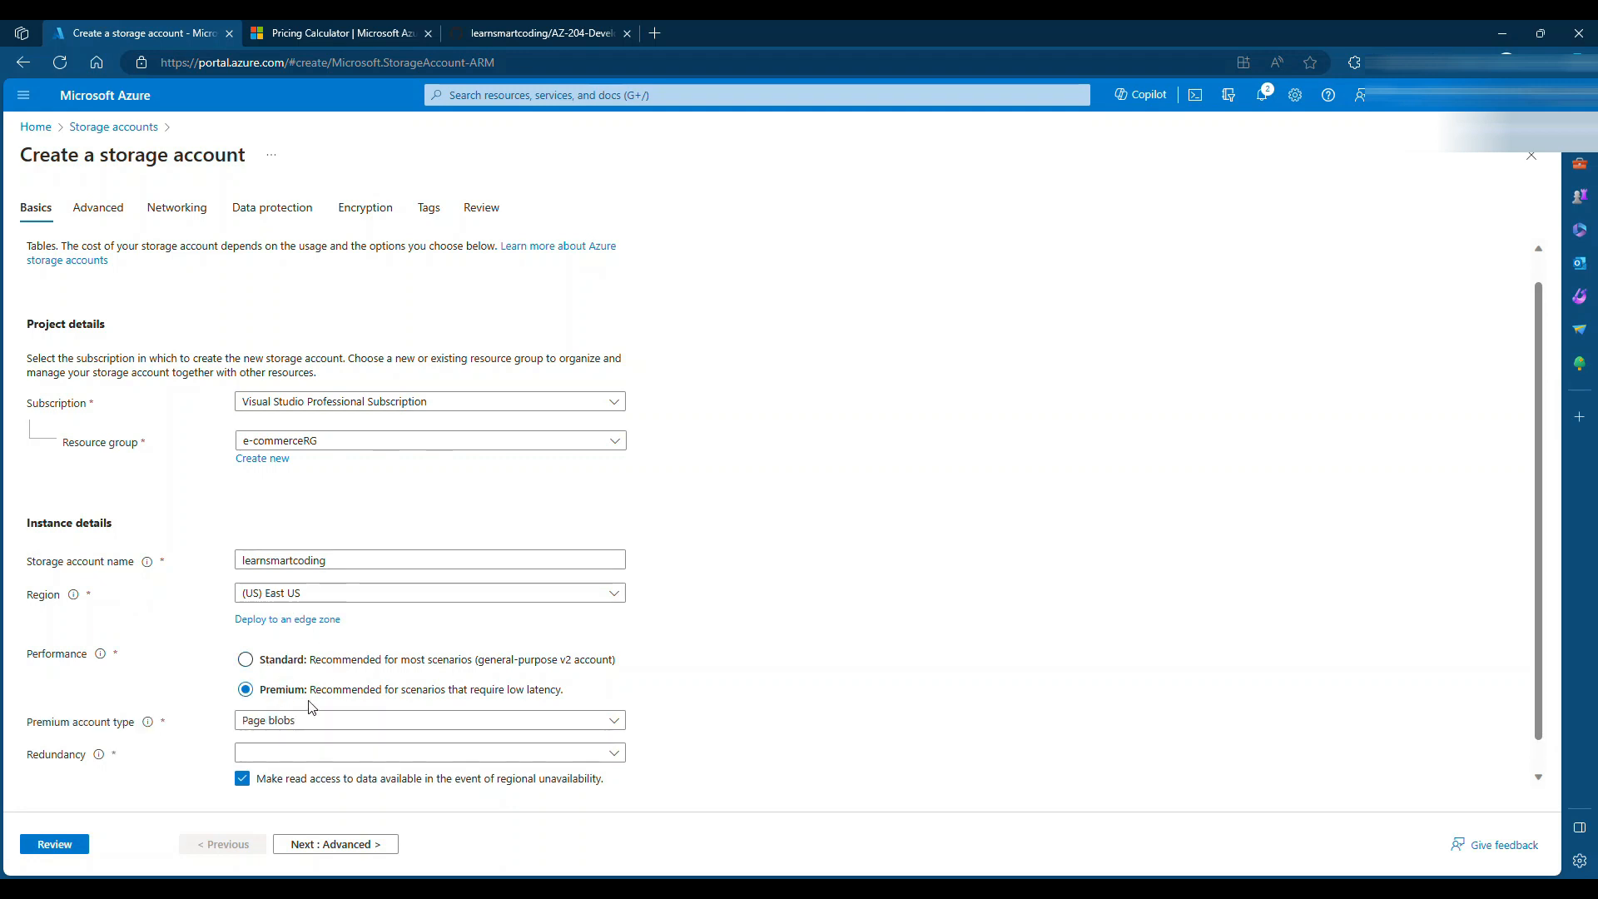
scroll(310, 706, down, 1)
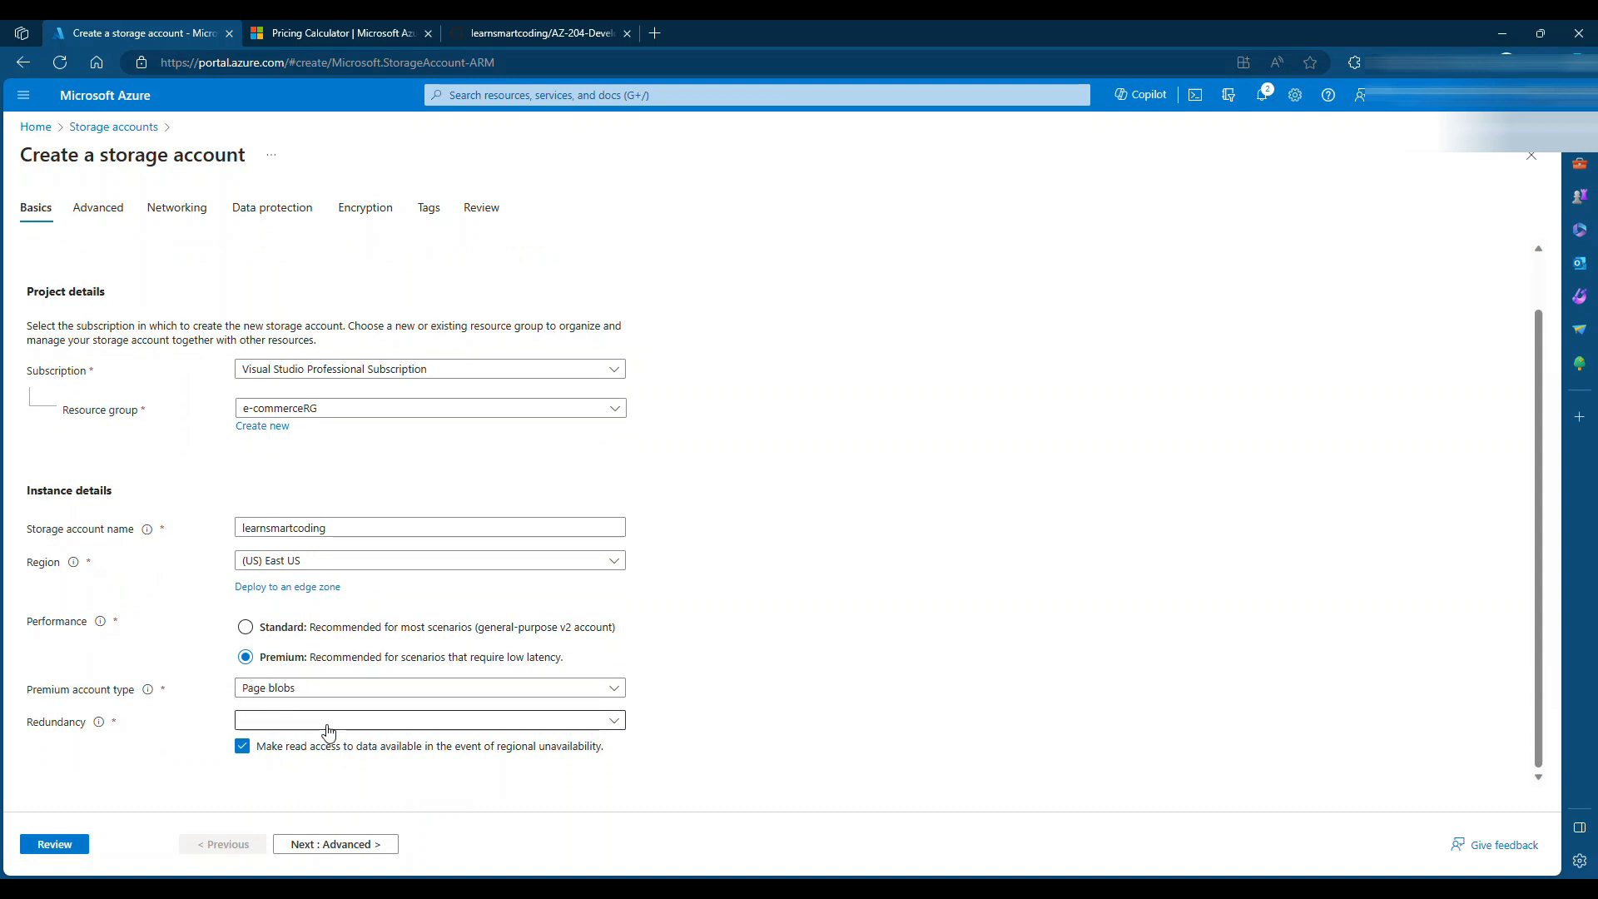
click(329, 722)
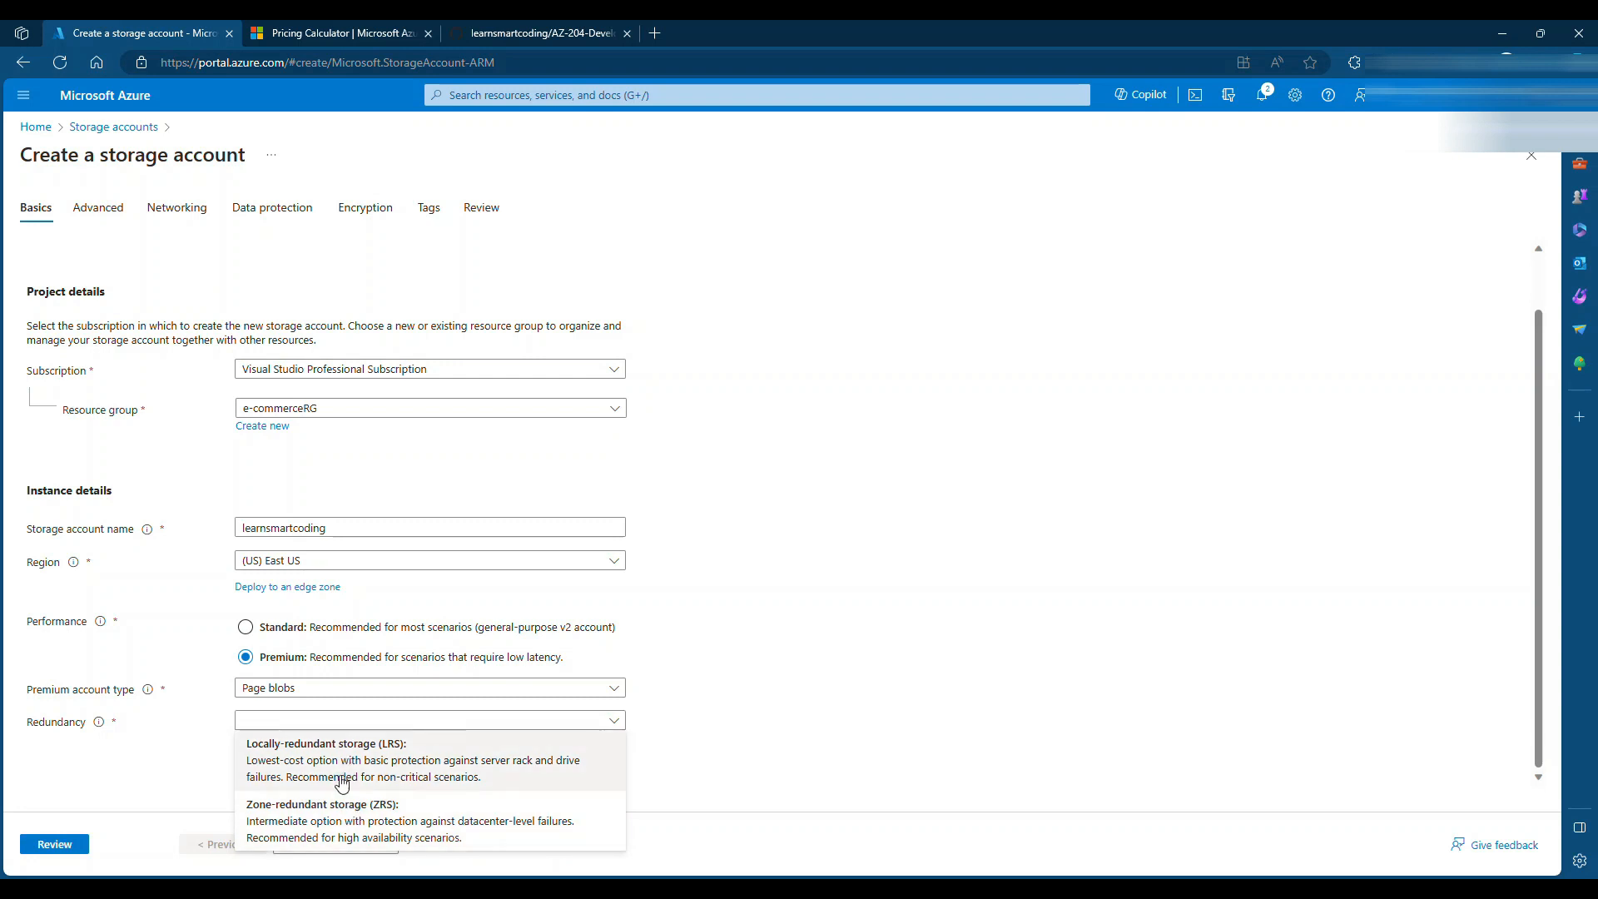
click(327, 687)
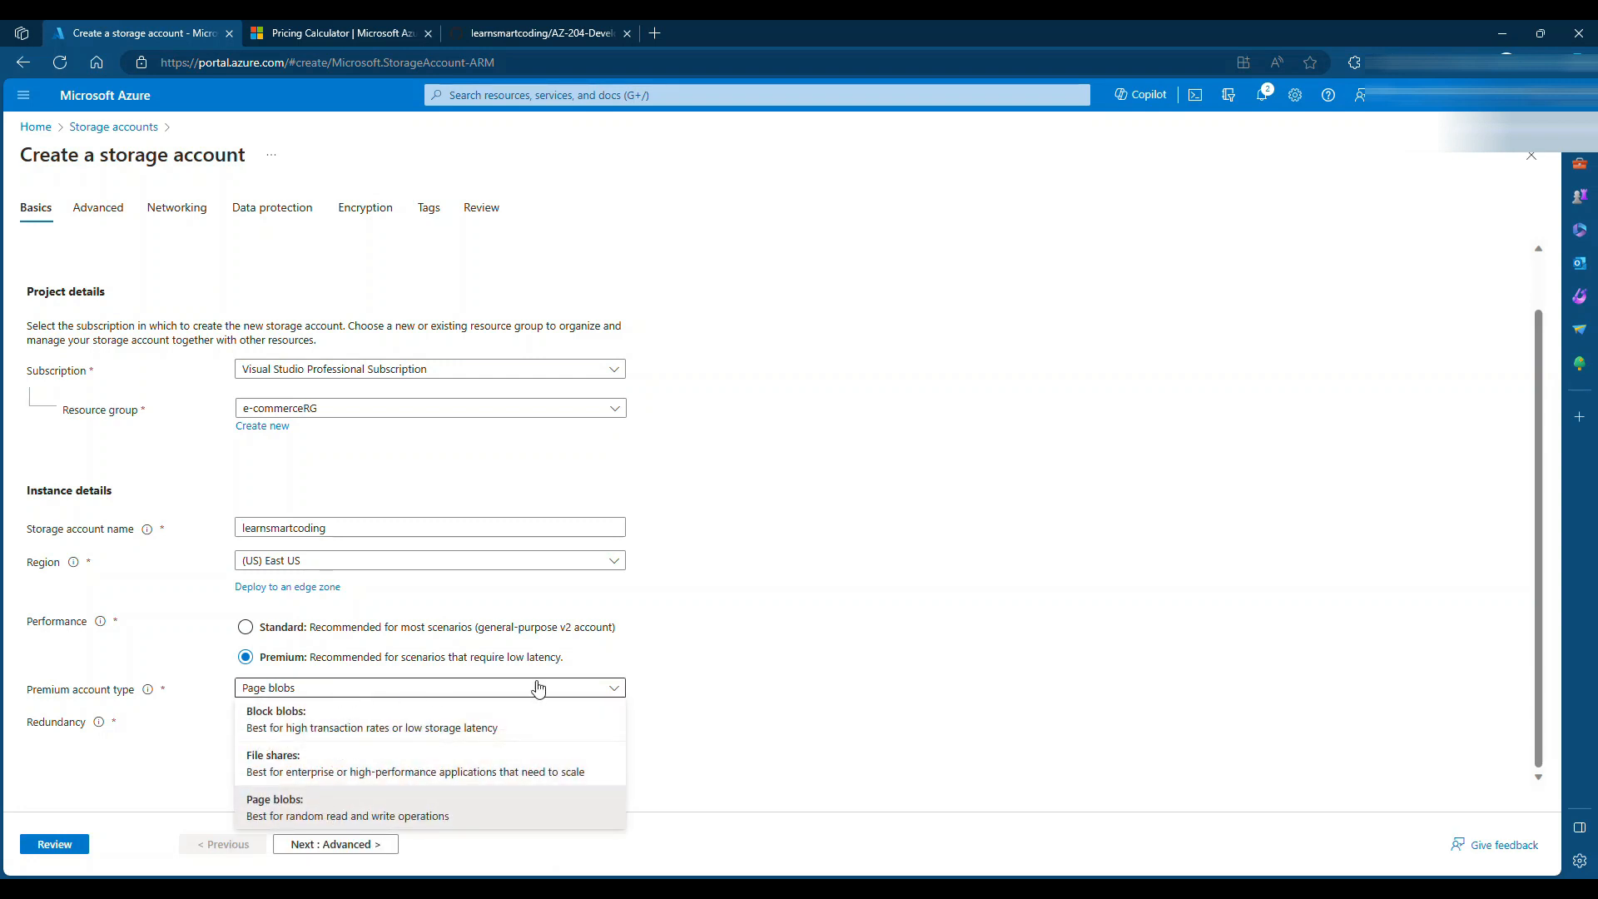
click(809, 677)
click(411, 629)
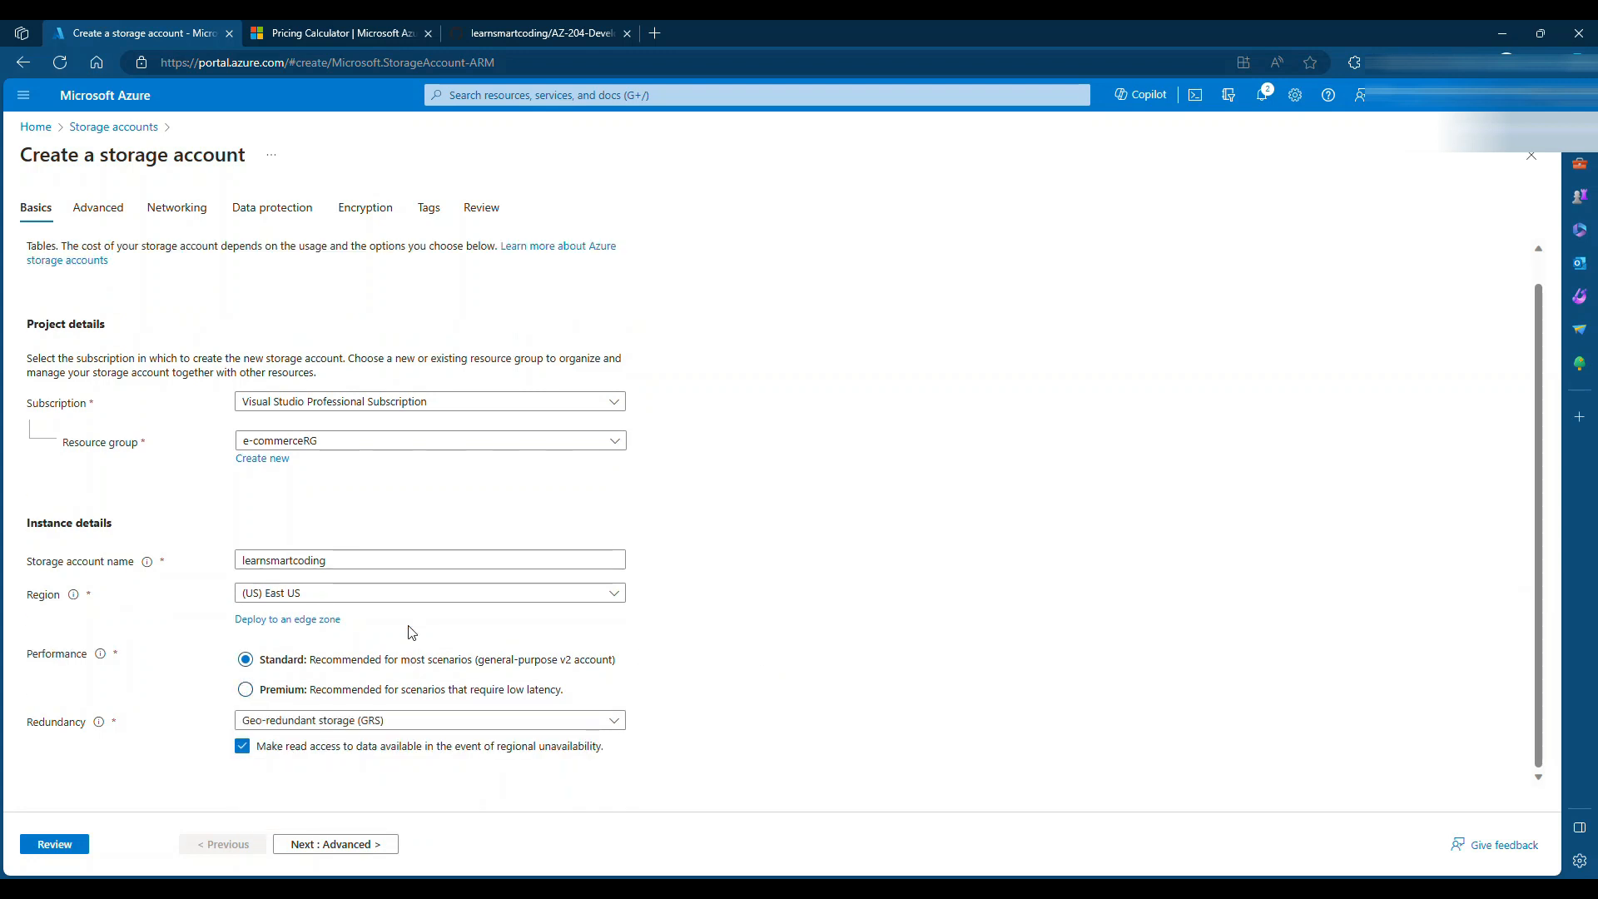
Try Geo-redundant storage (GRS) among the redundancy options and set the account's redundancy to Locally-redundant storage (LRS)
click(466, 720)
click(301, 511)
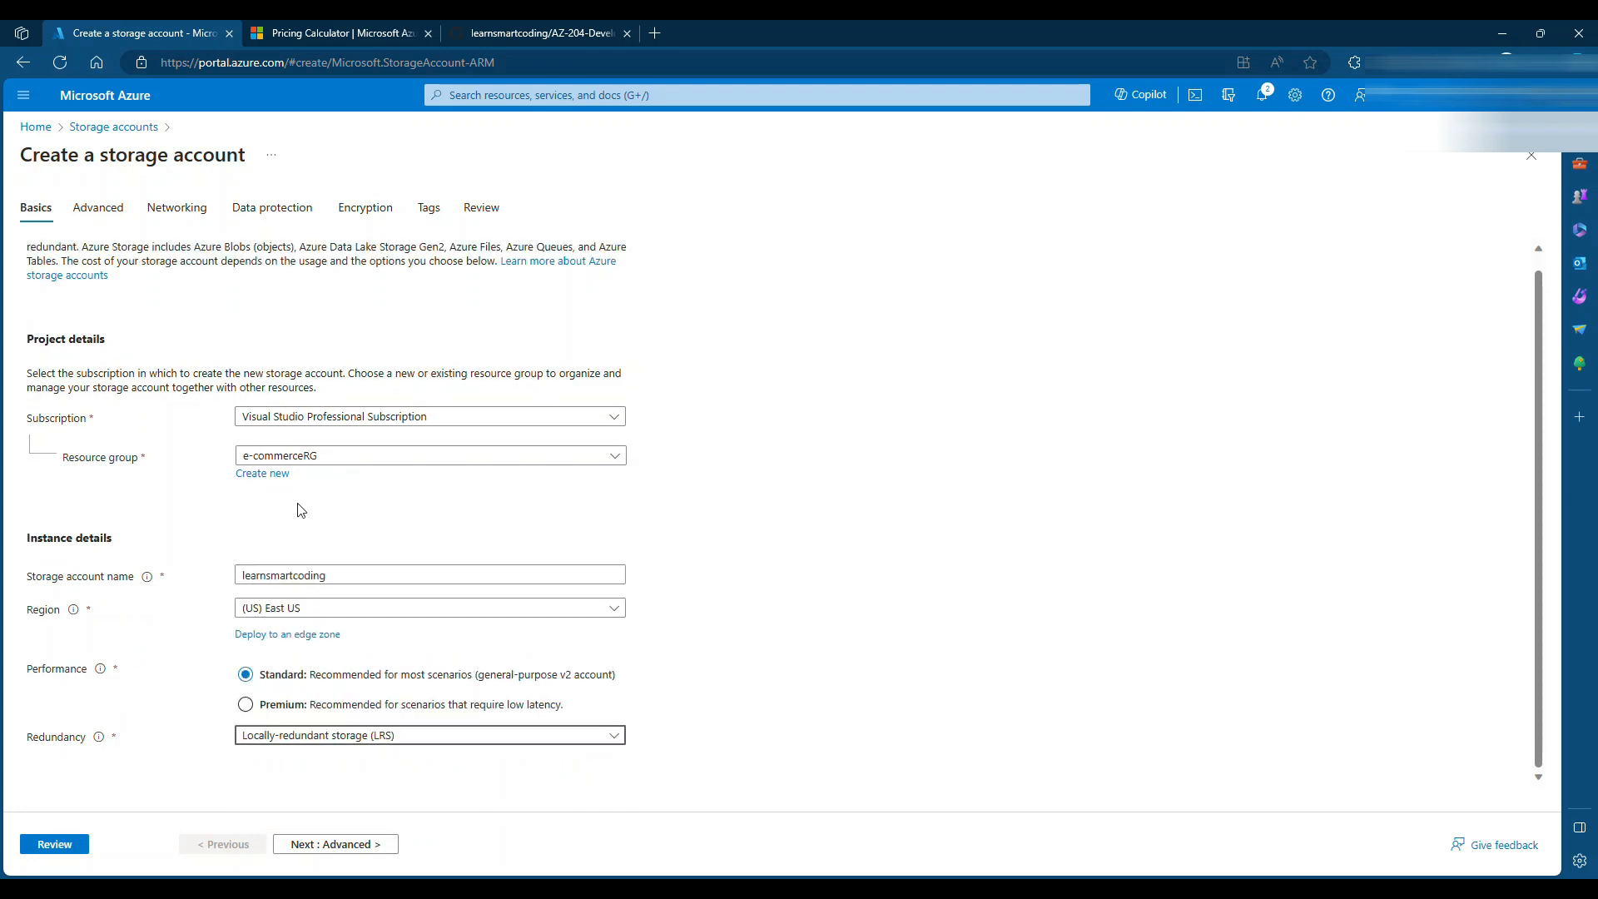
click(304, 735)
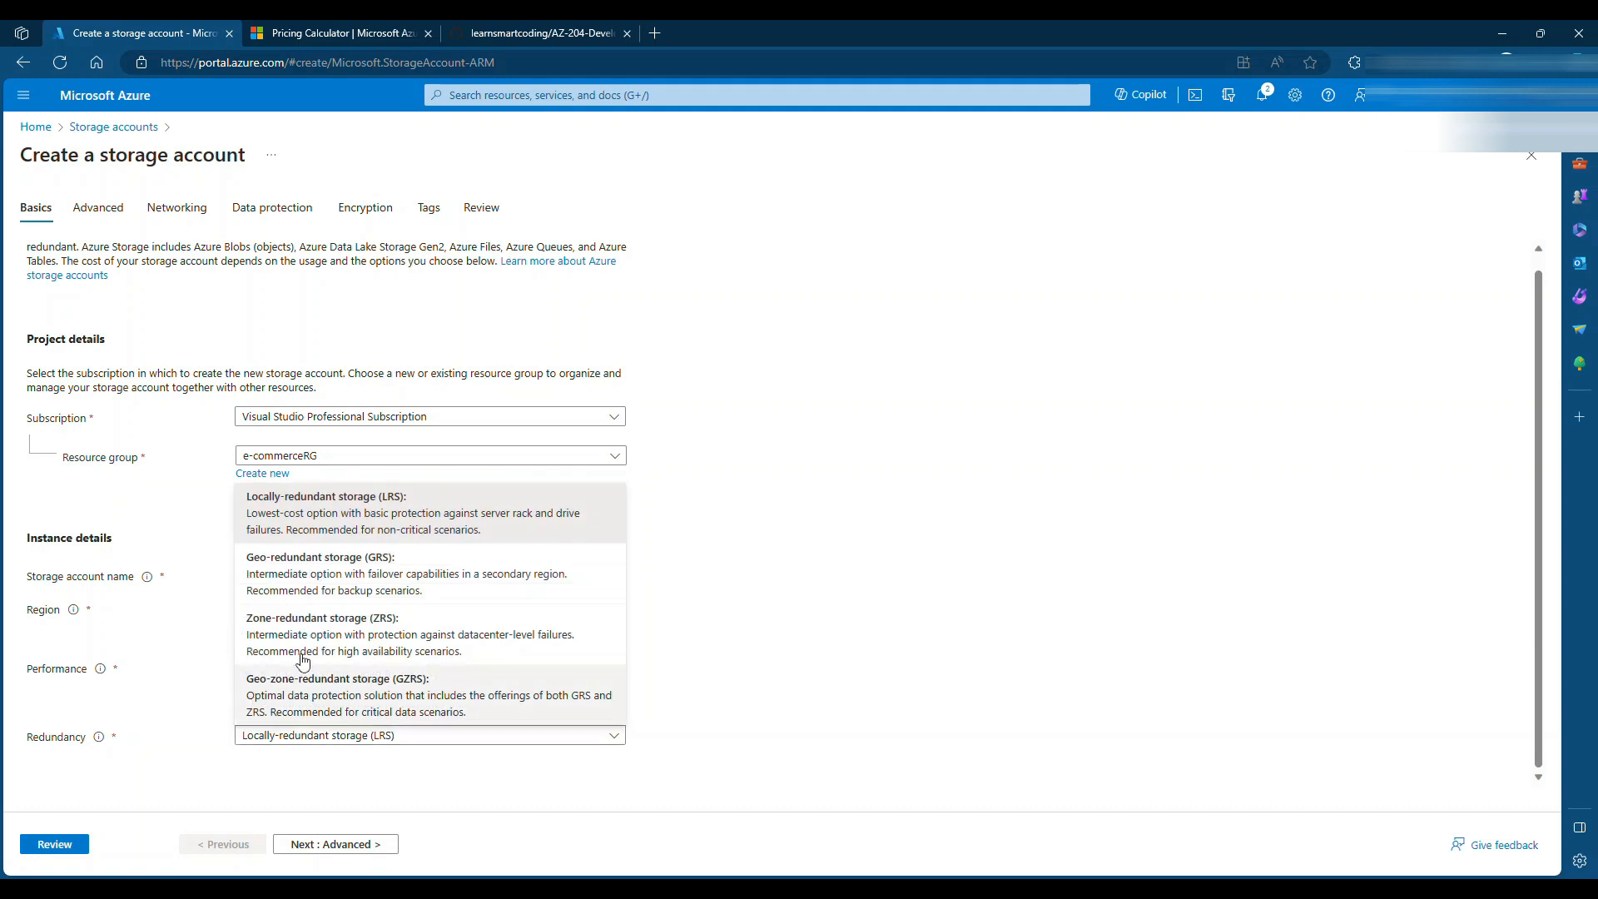
click(308, 572)
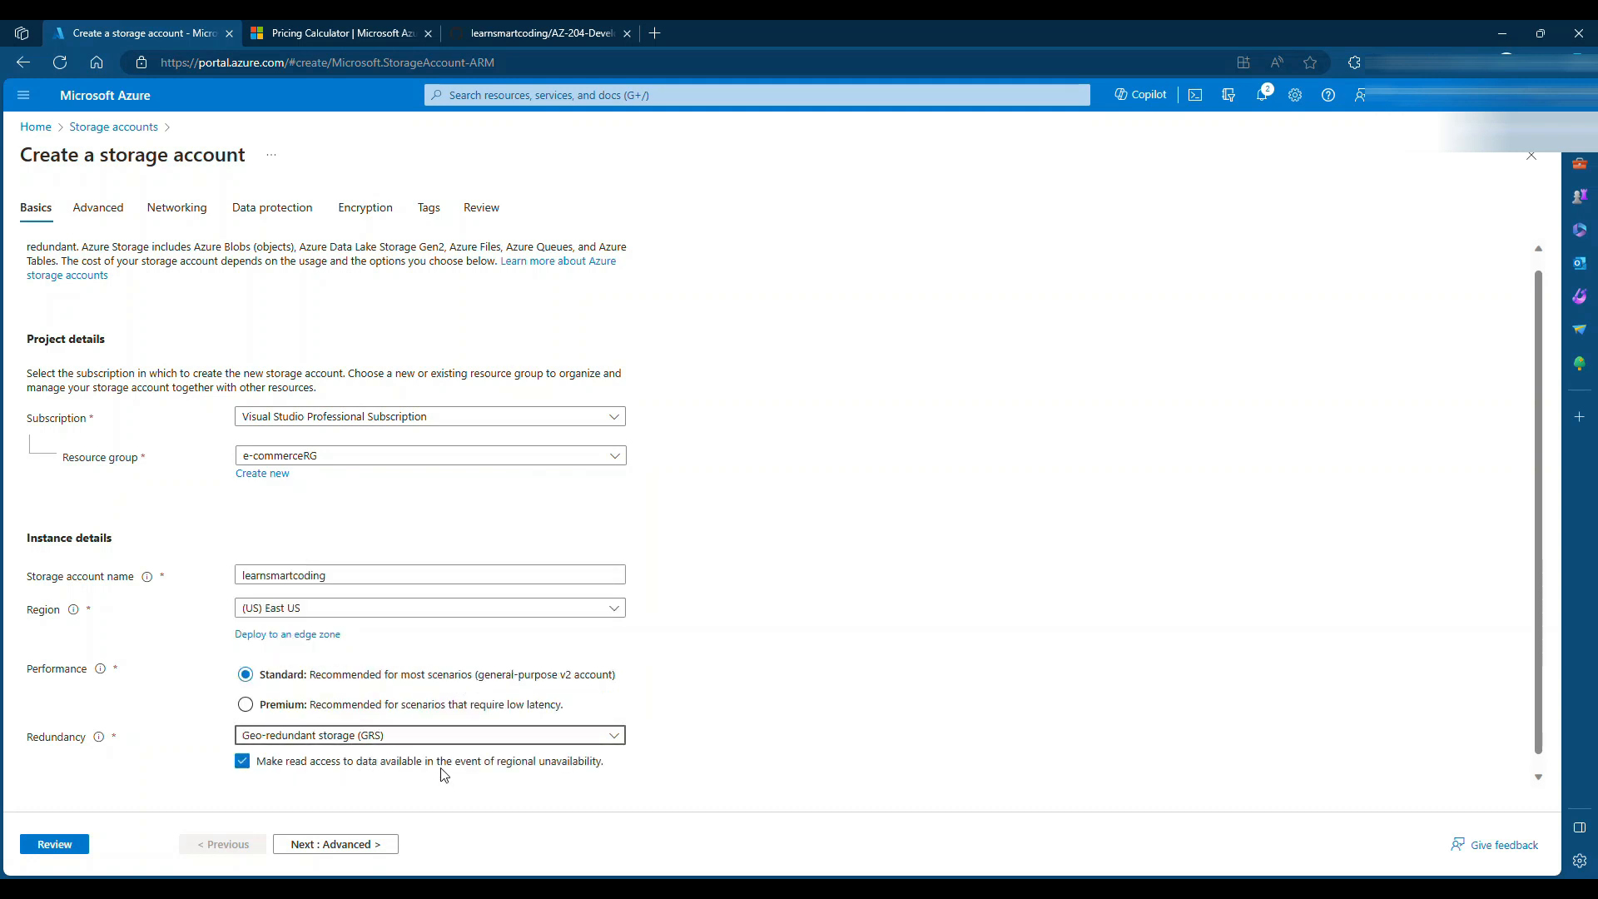
click(394, 736)
click(344, 511)
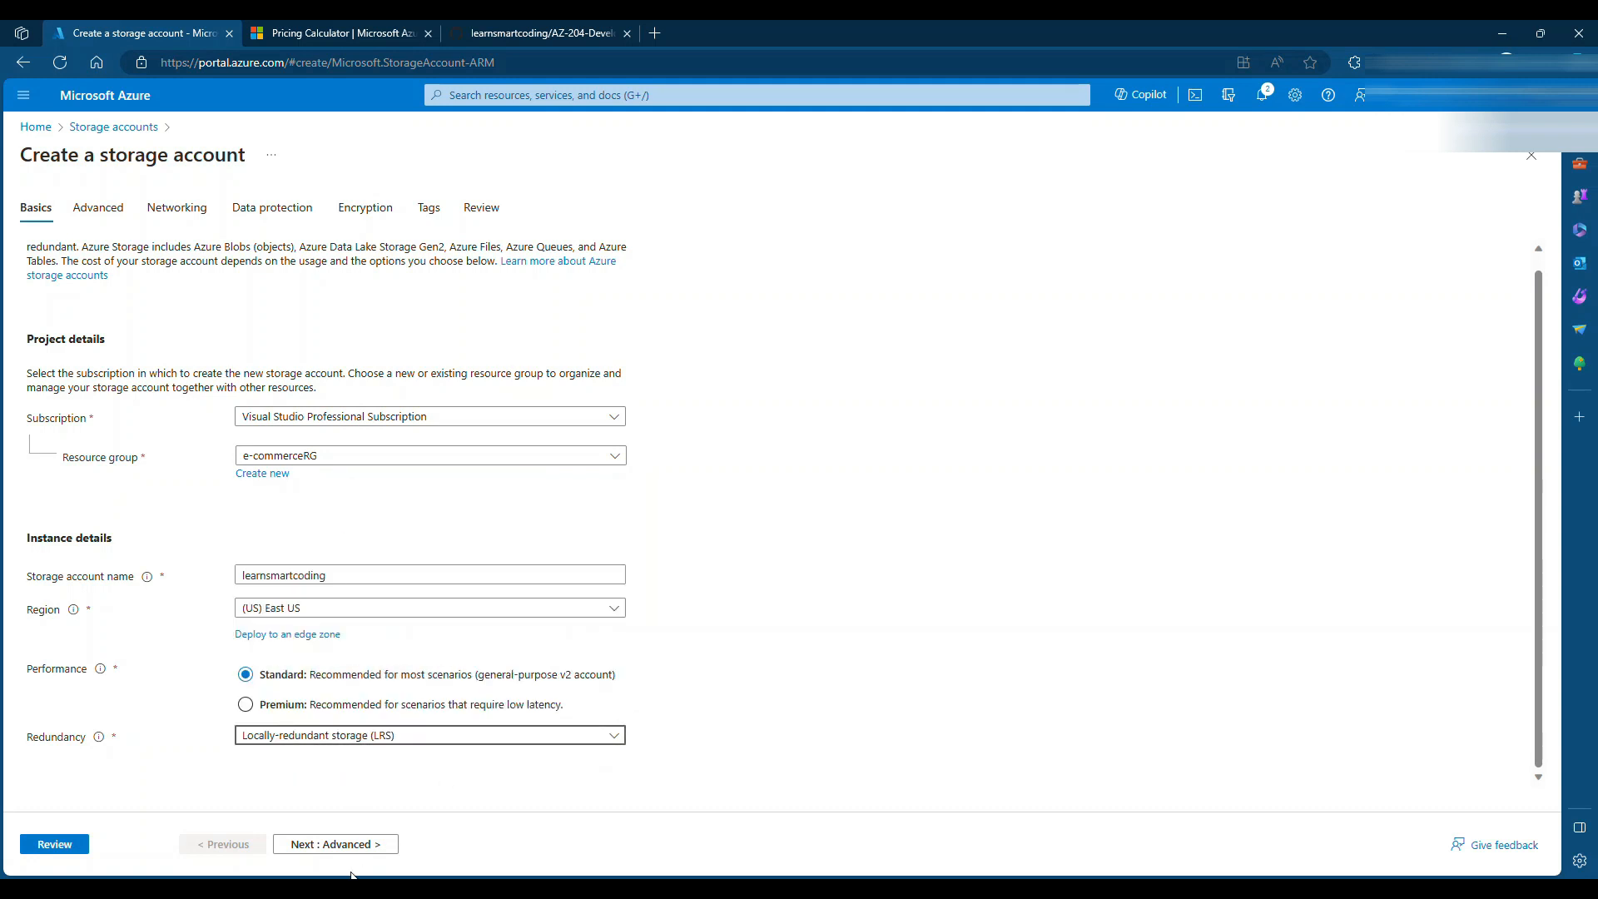
Proceed to the advanced settings and examine the security, copy-scope, access protocol, blob storage and Azure Files options
click(343, 844)
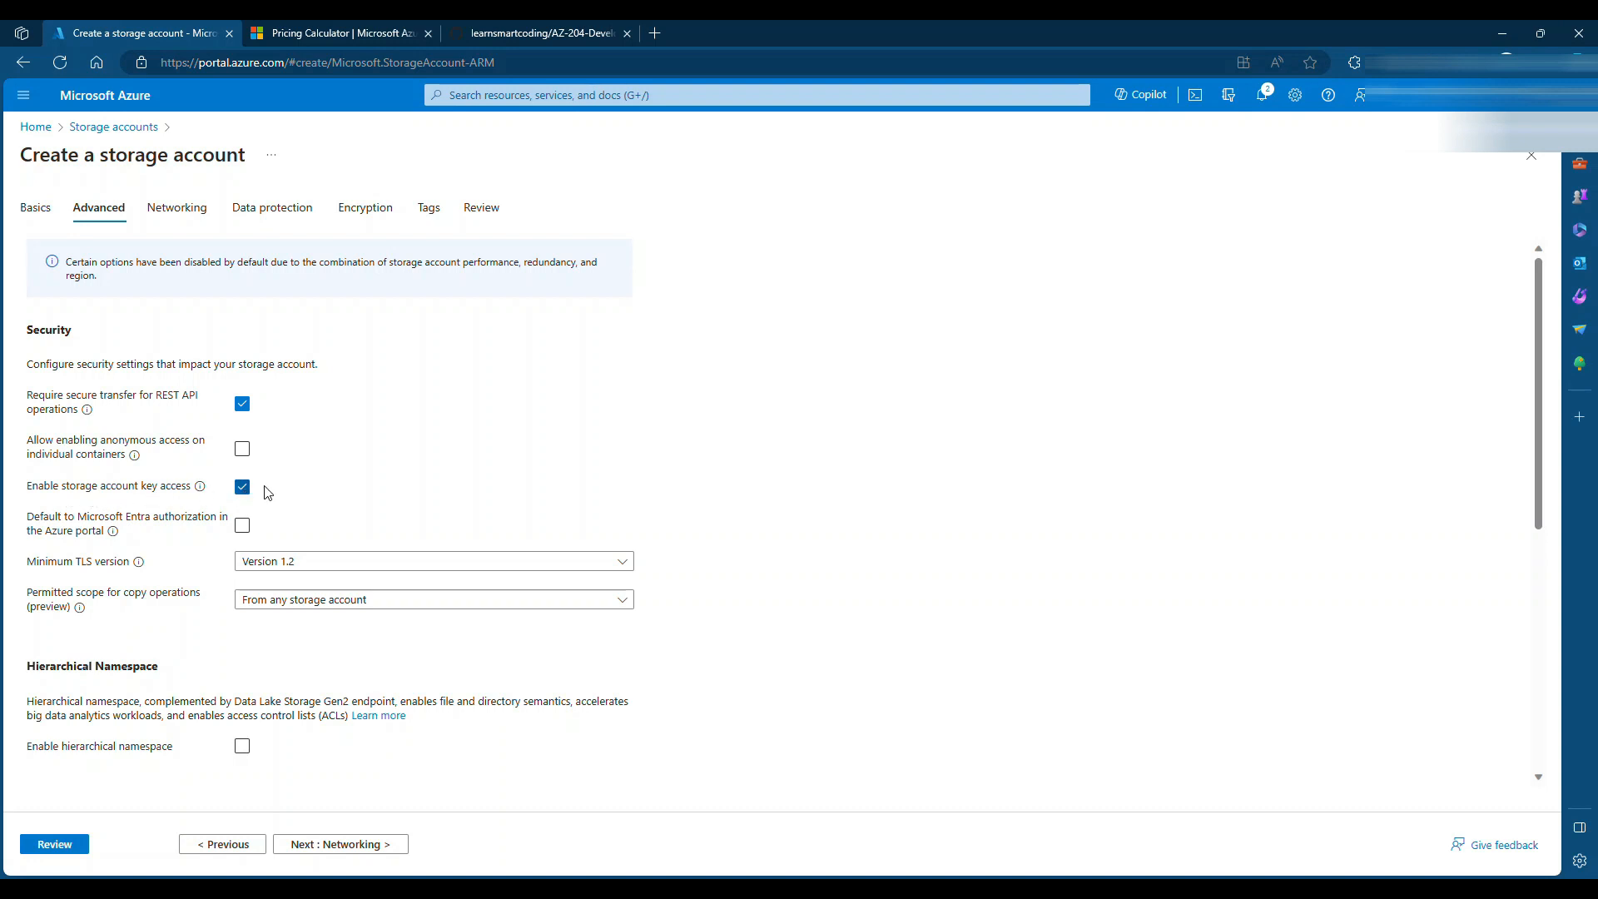
scroll(278, 489, down, 1)
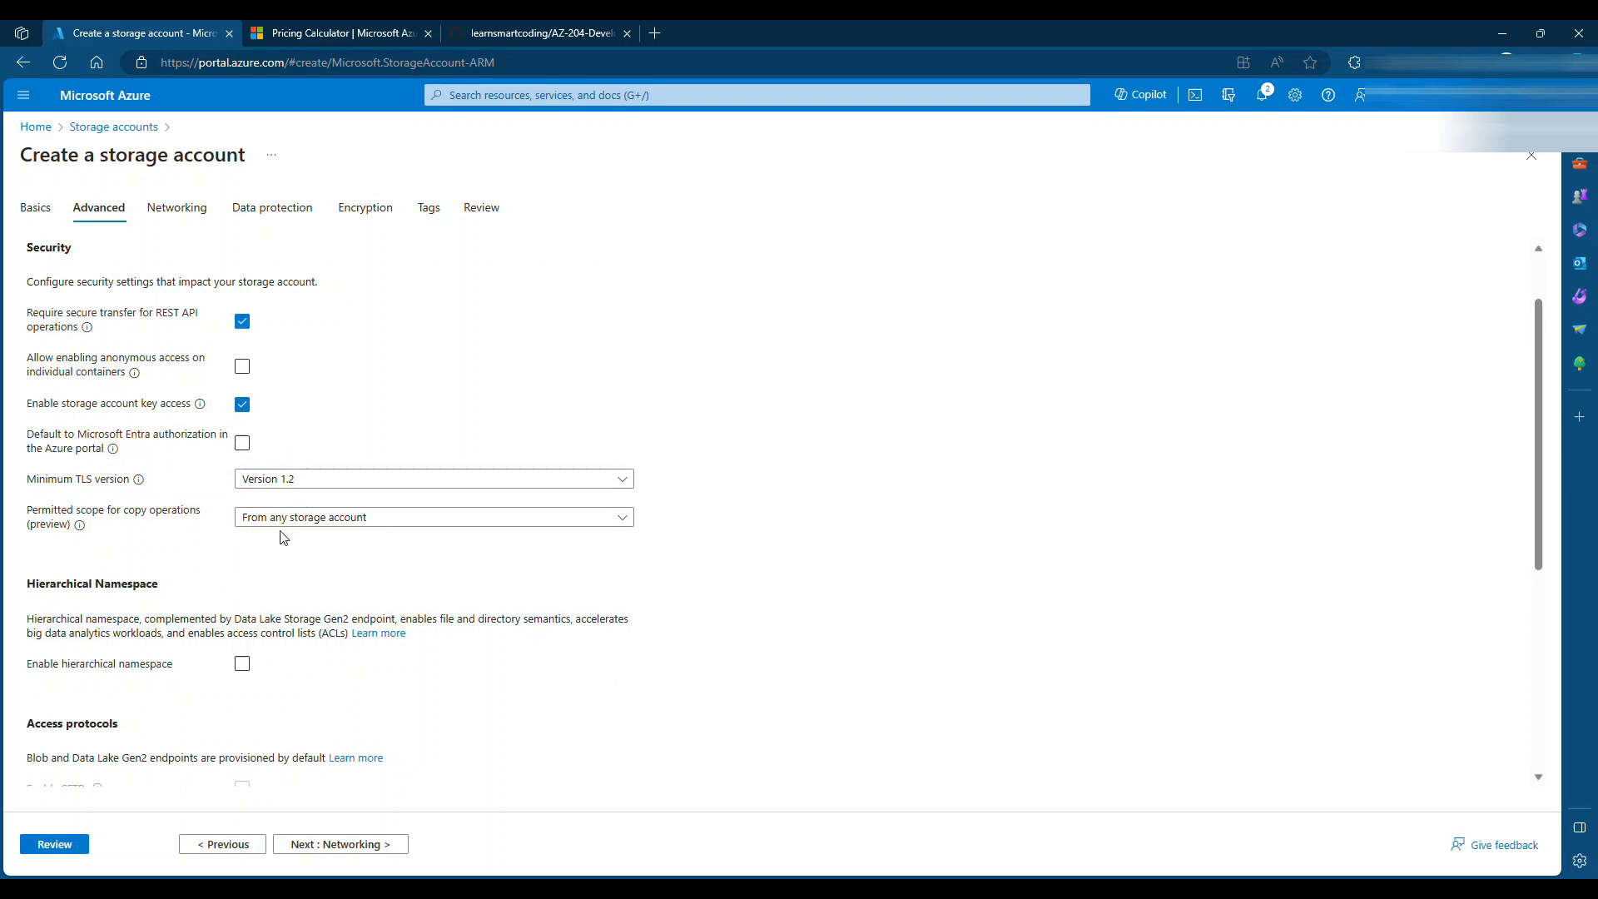
scroll(120, 520, down, 1)
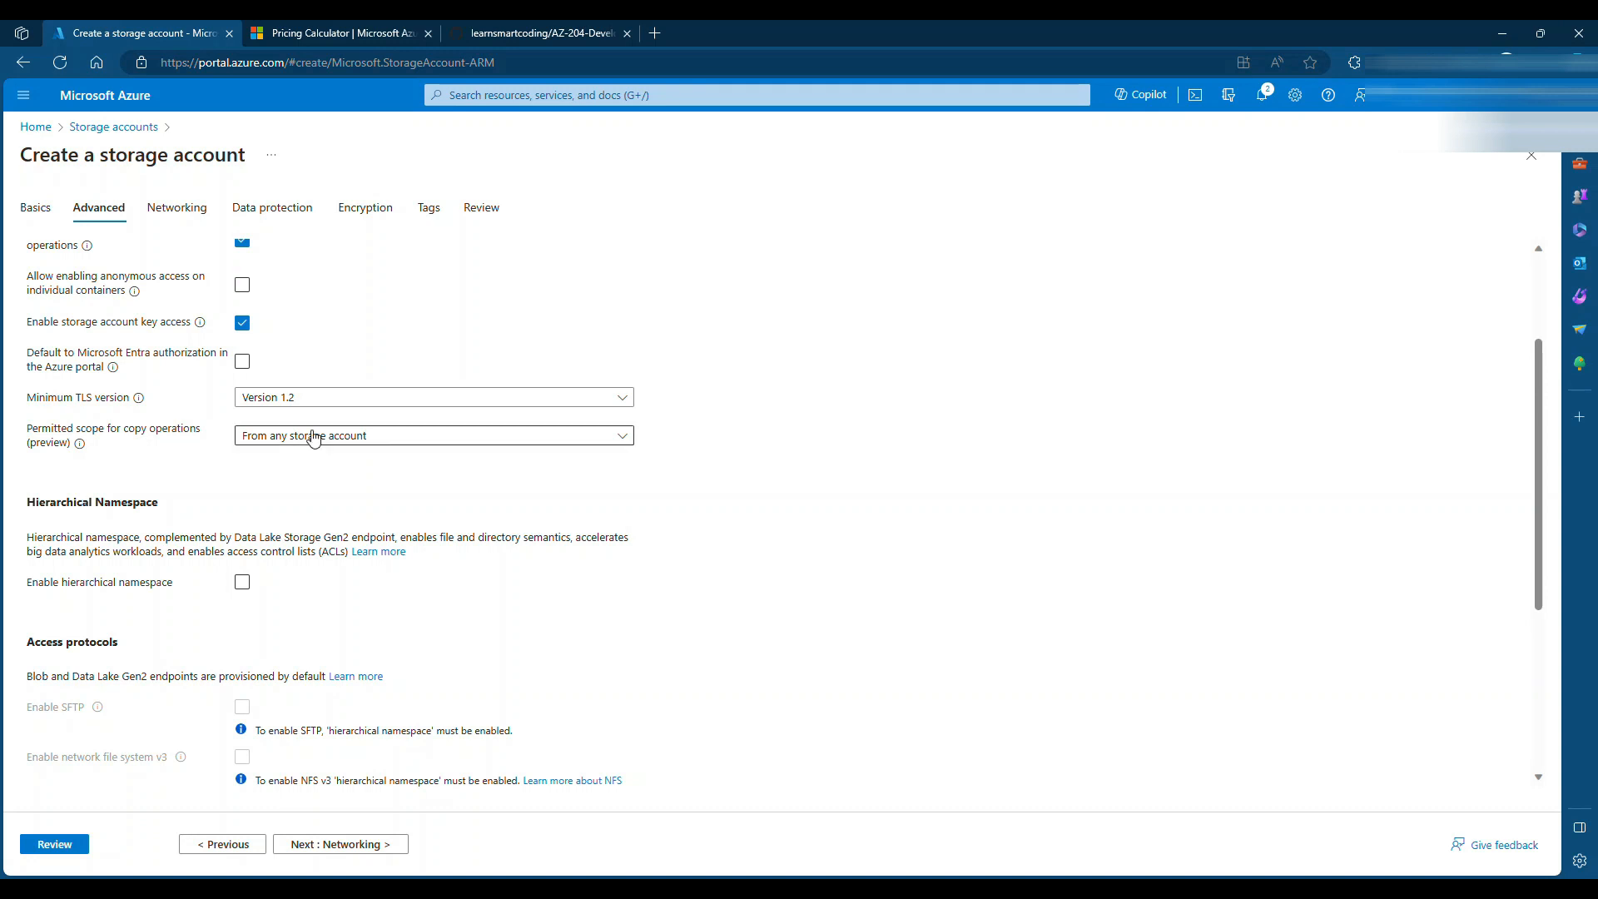
scroll(315, 434, down, 1)
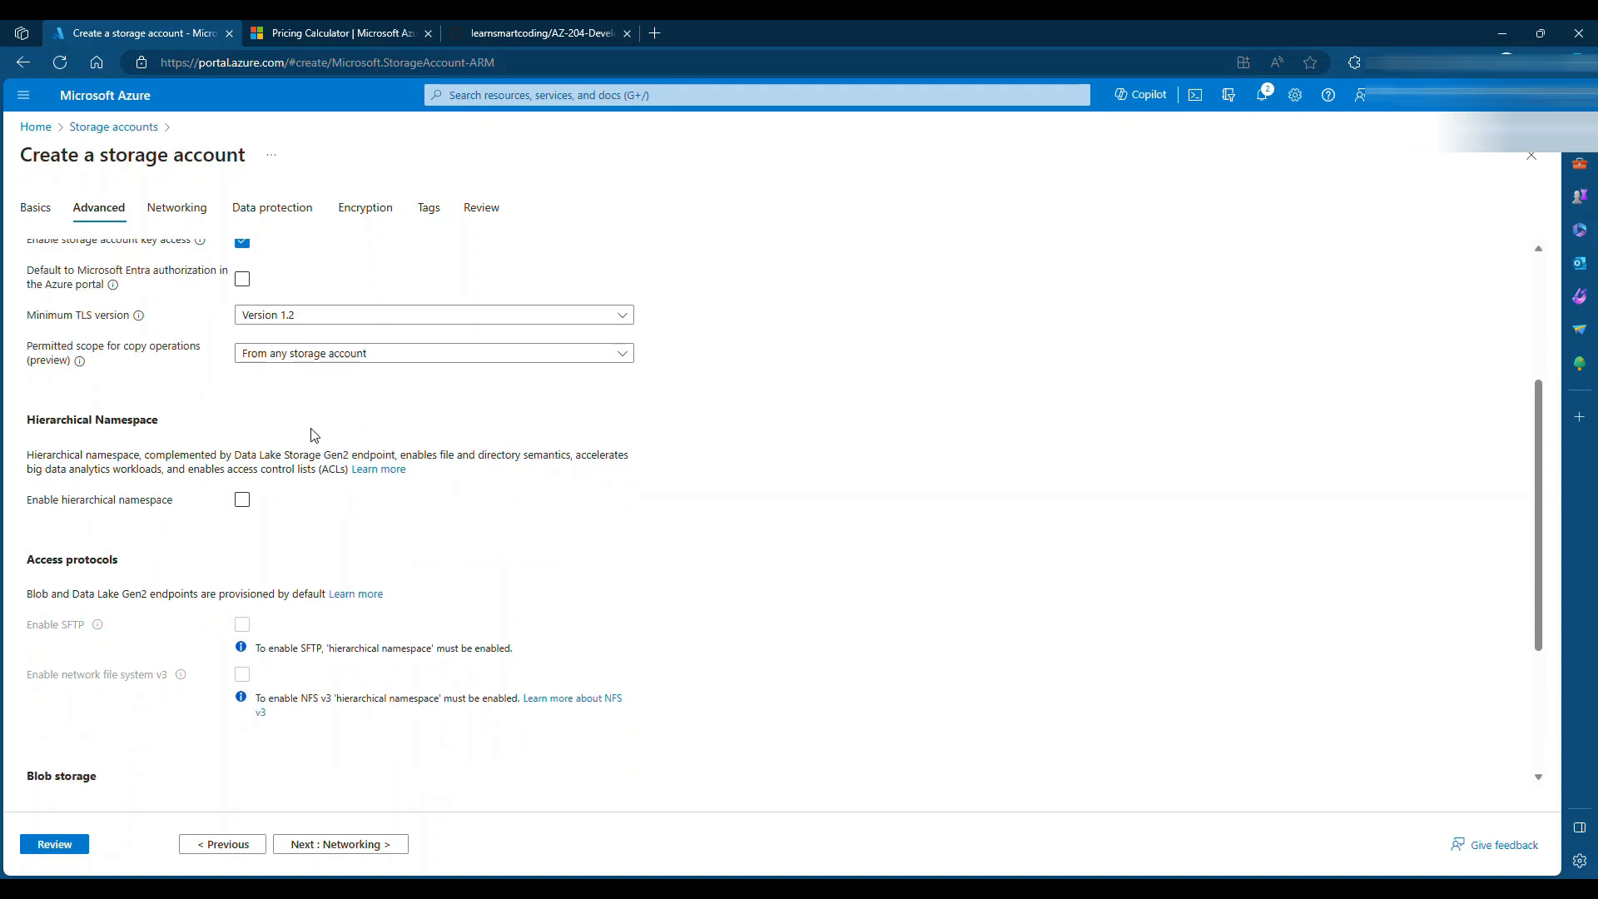
click(314, 358)
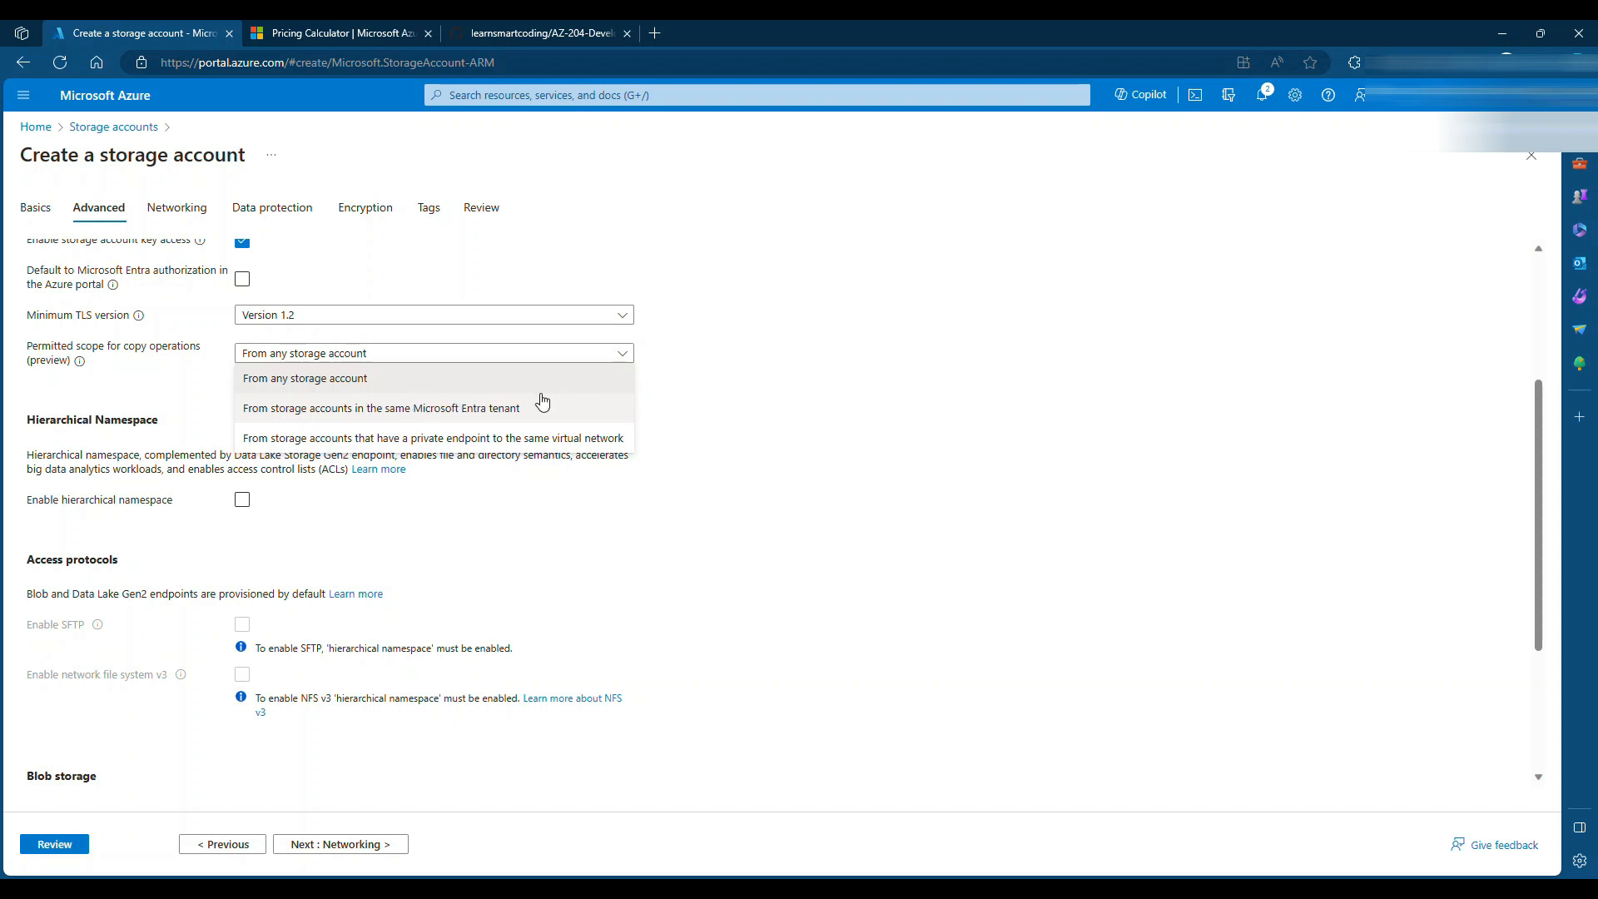
click(726, 417)
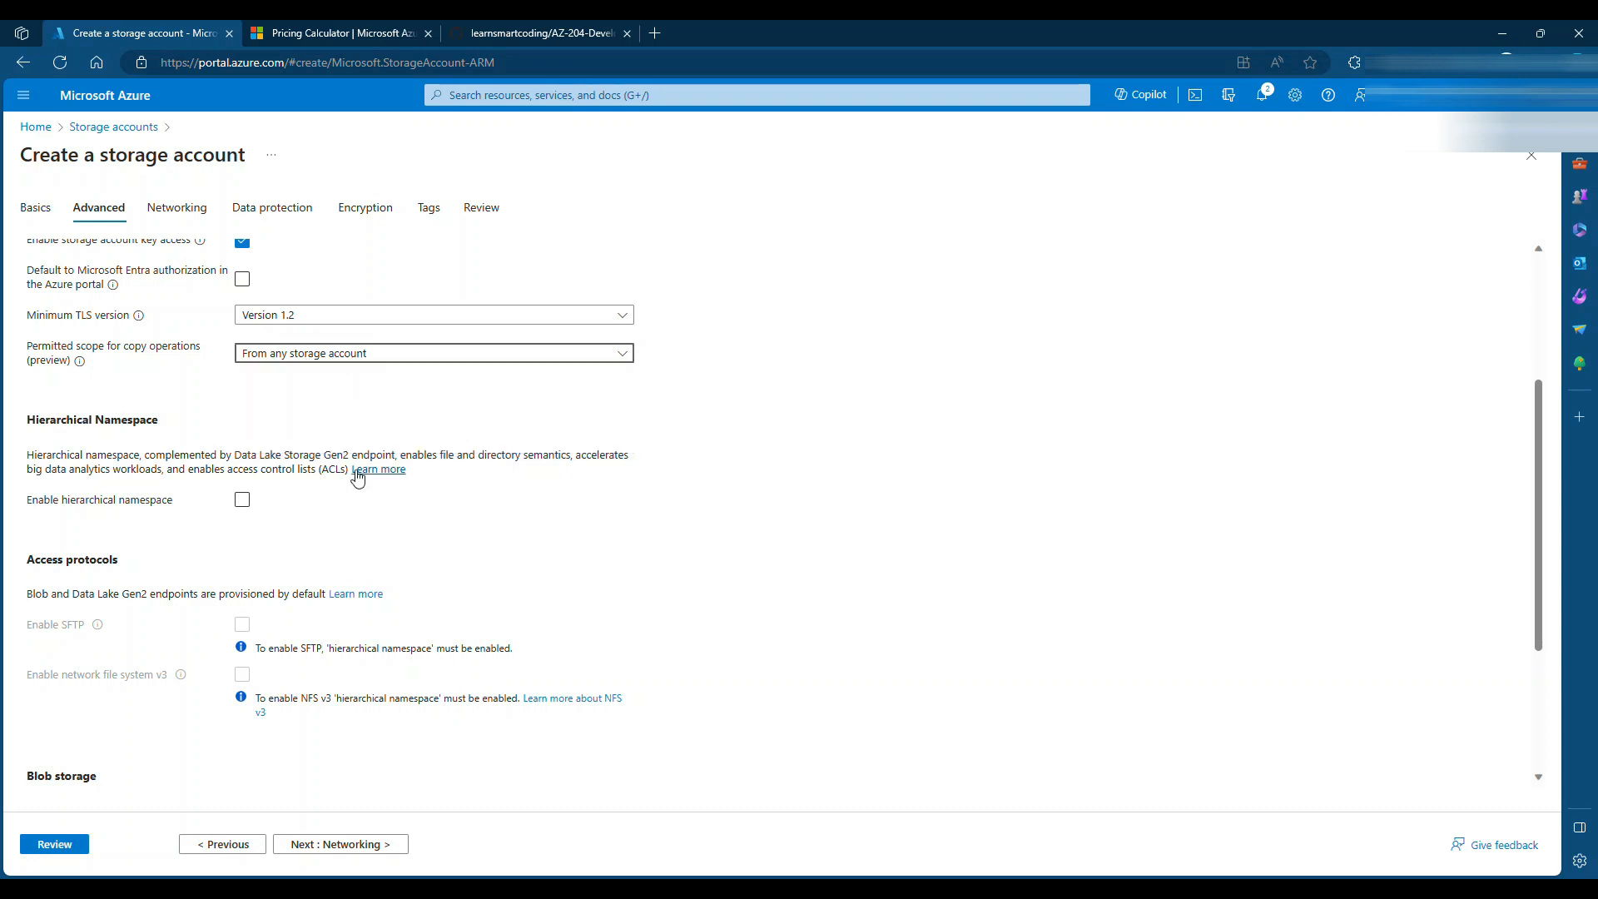
scroll(366, 476, down, 1)
scroll(179, 441, down, 2)
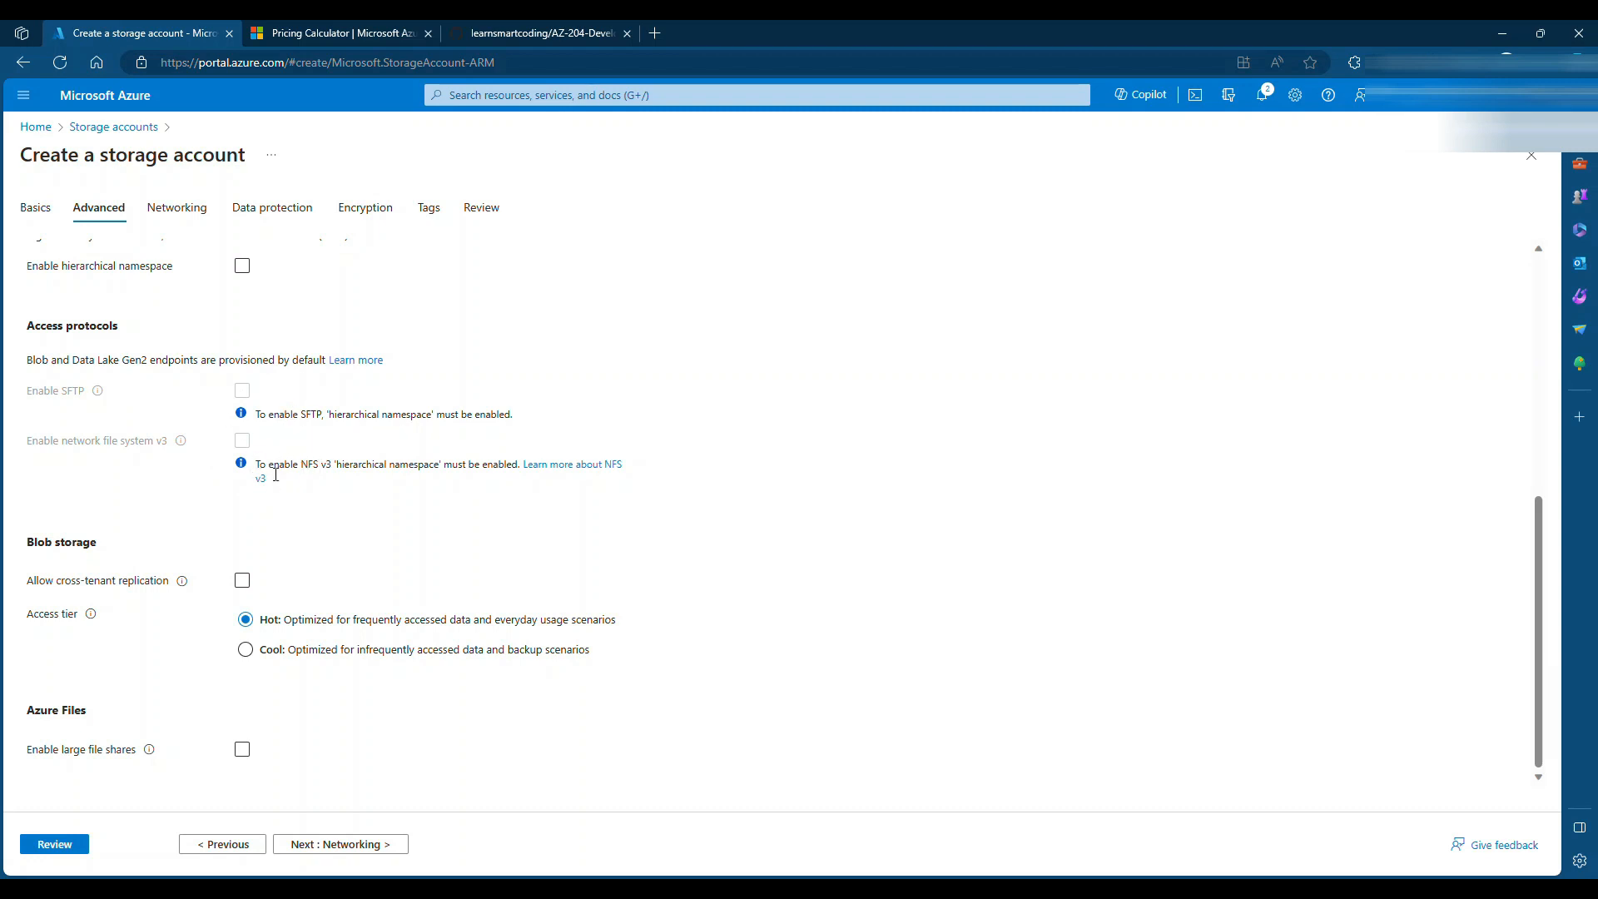
Enable the hierarchical namespace to inspect the SFTP and network file system v3 options, and disable it again
click(242, 267)
scroll(240, 432, up, 2)
mouse_move(96, 574)
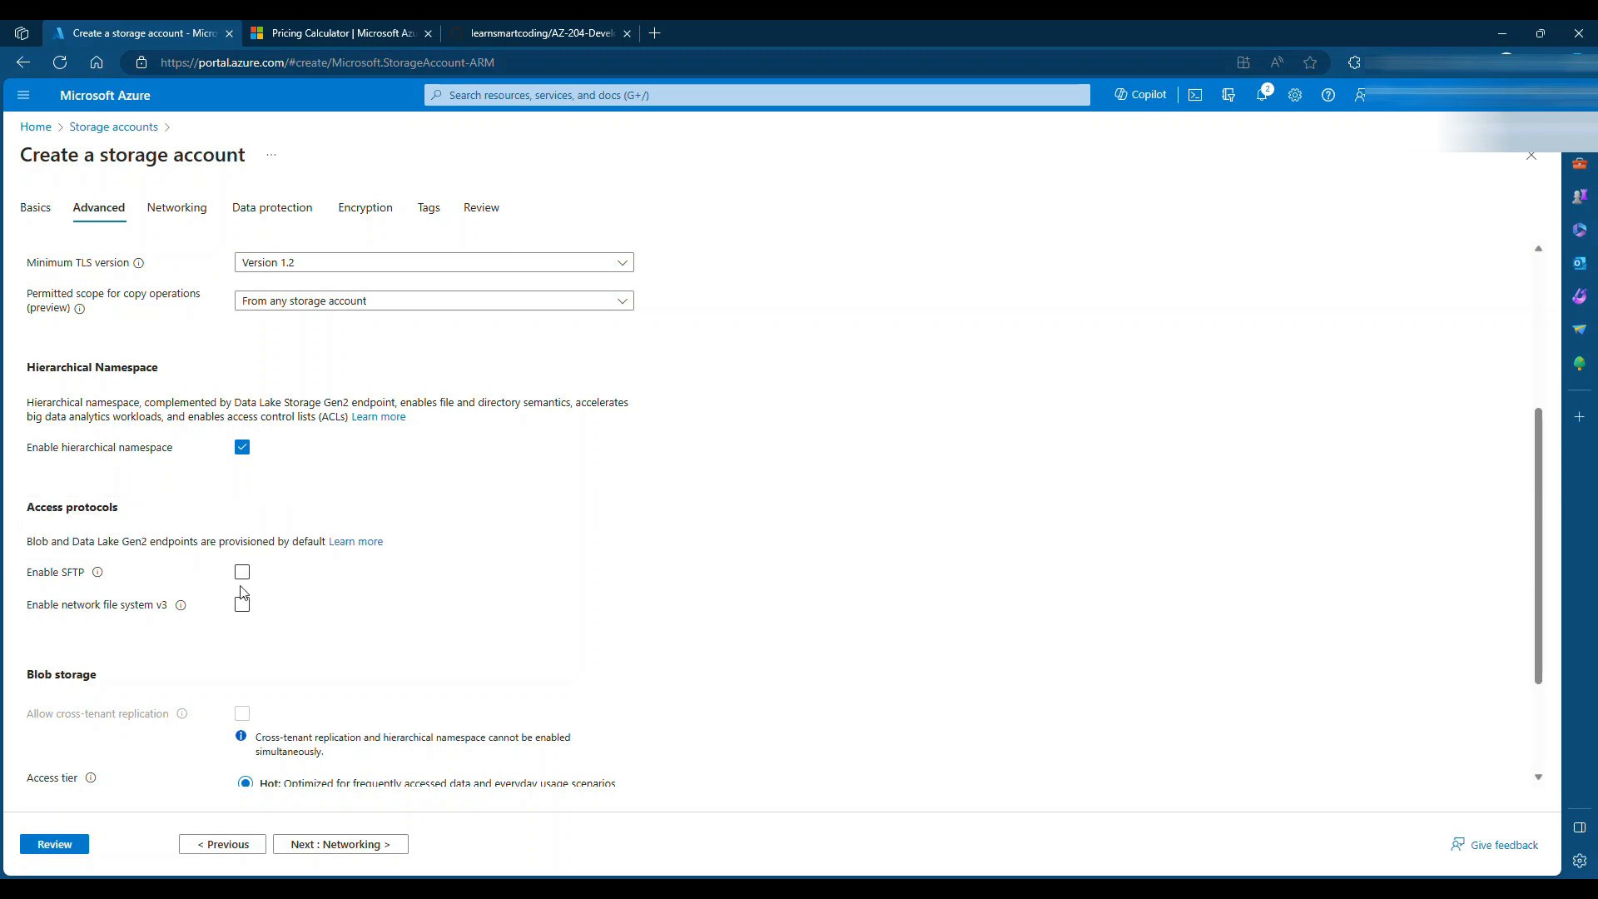
click(242, 448)
Enable large file shares for the storage account and continue to the networking settings
scroll(286, 571, down, 1)
scroll(286, 571, down, 2)
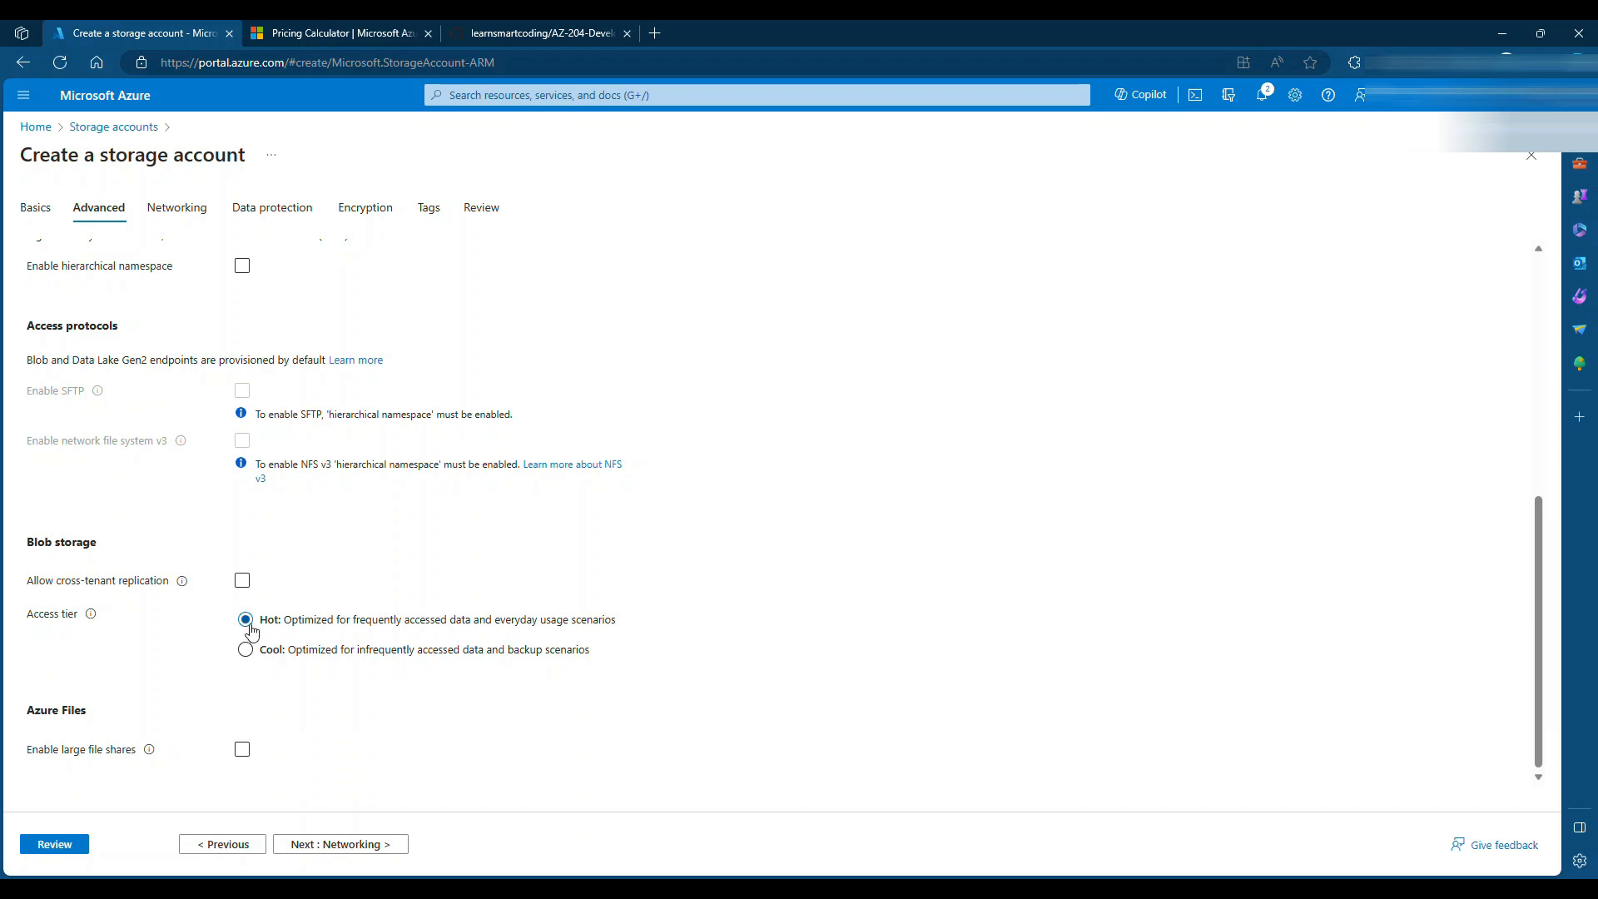
click(244, 752)
mouse_move(149, 753)
click(303, 843)
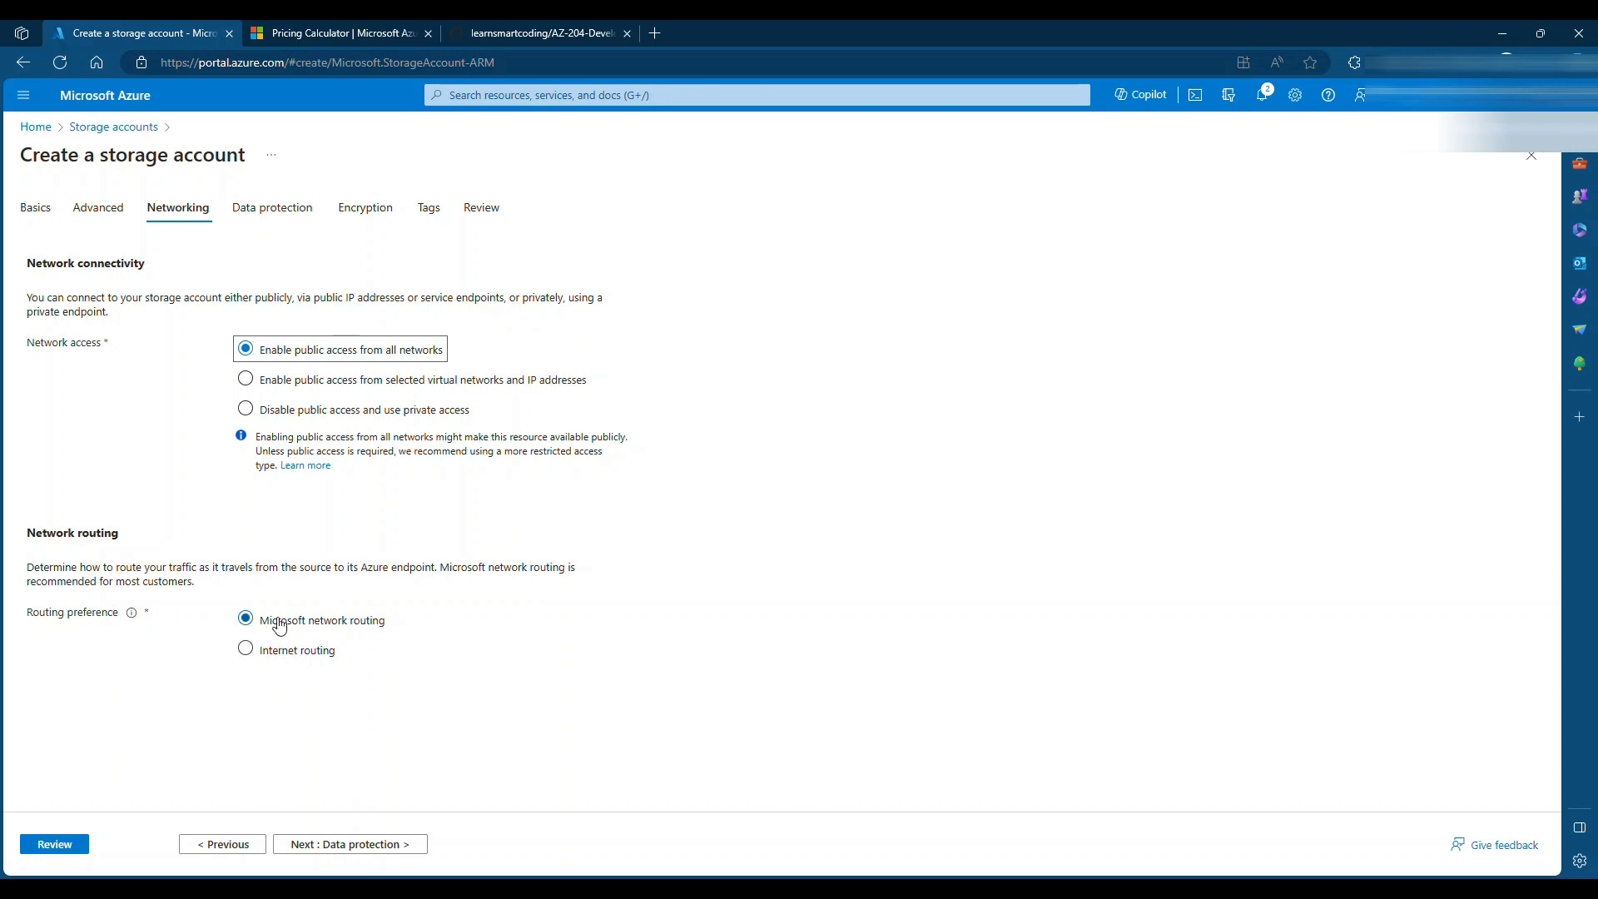
Keep the networking defaults and review the data protection settings for recovery, tracking and access control
click(350, 844)
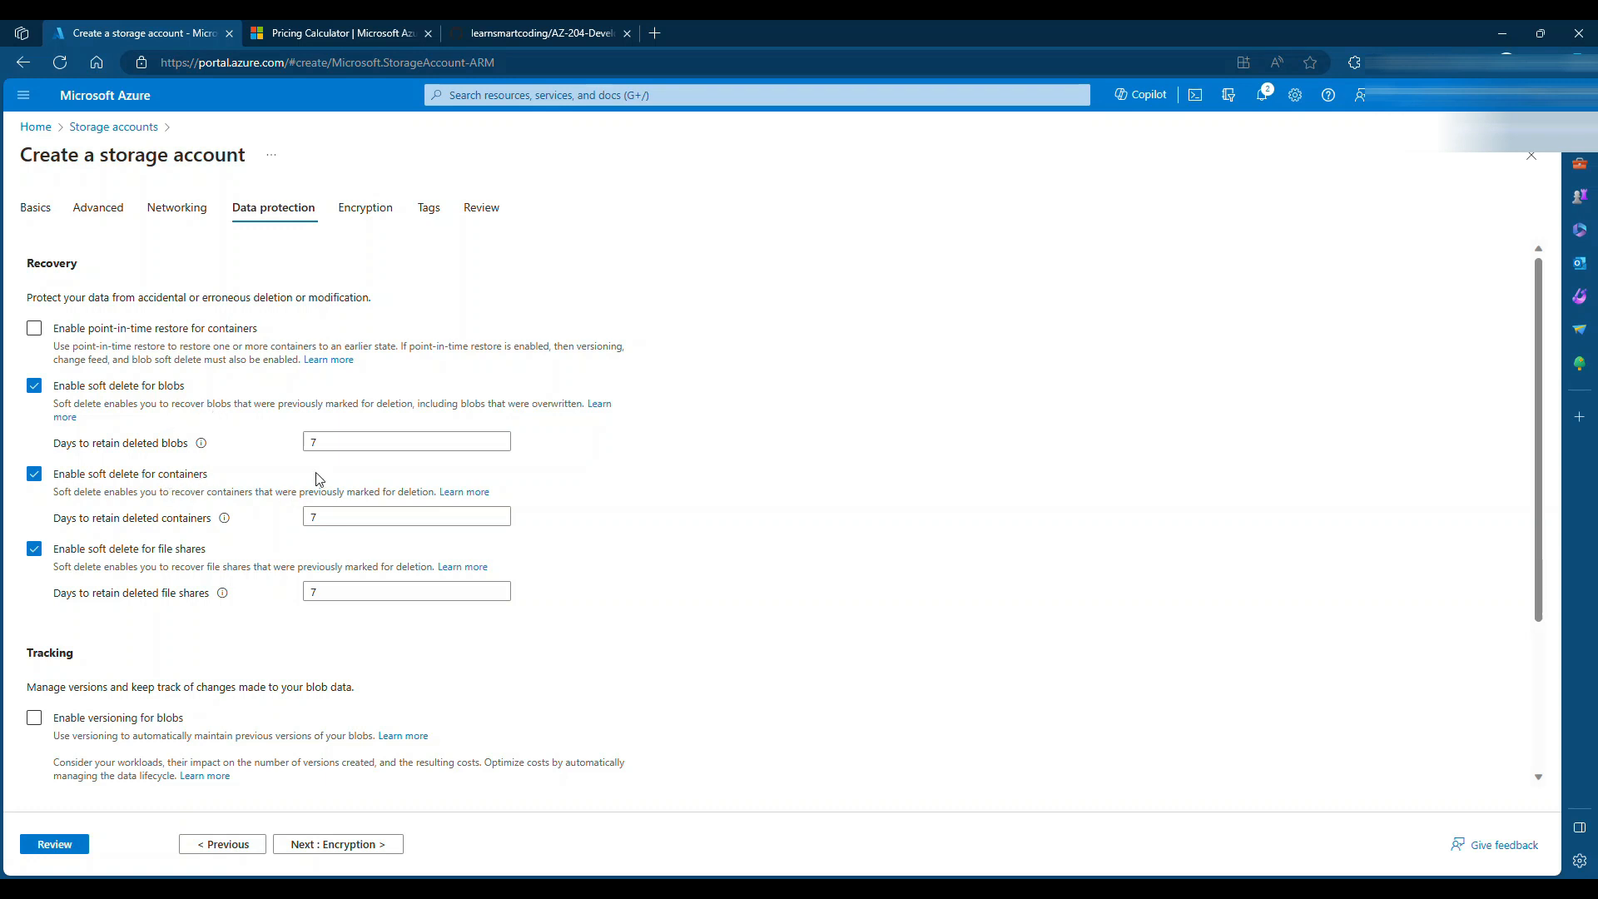
click(331, 447)
scroll(202, 497, down, 2)
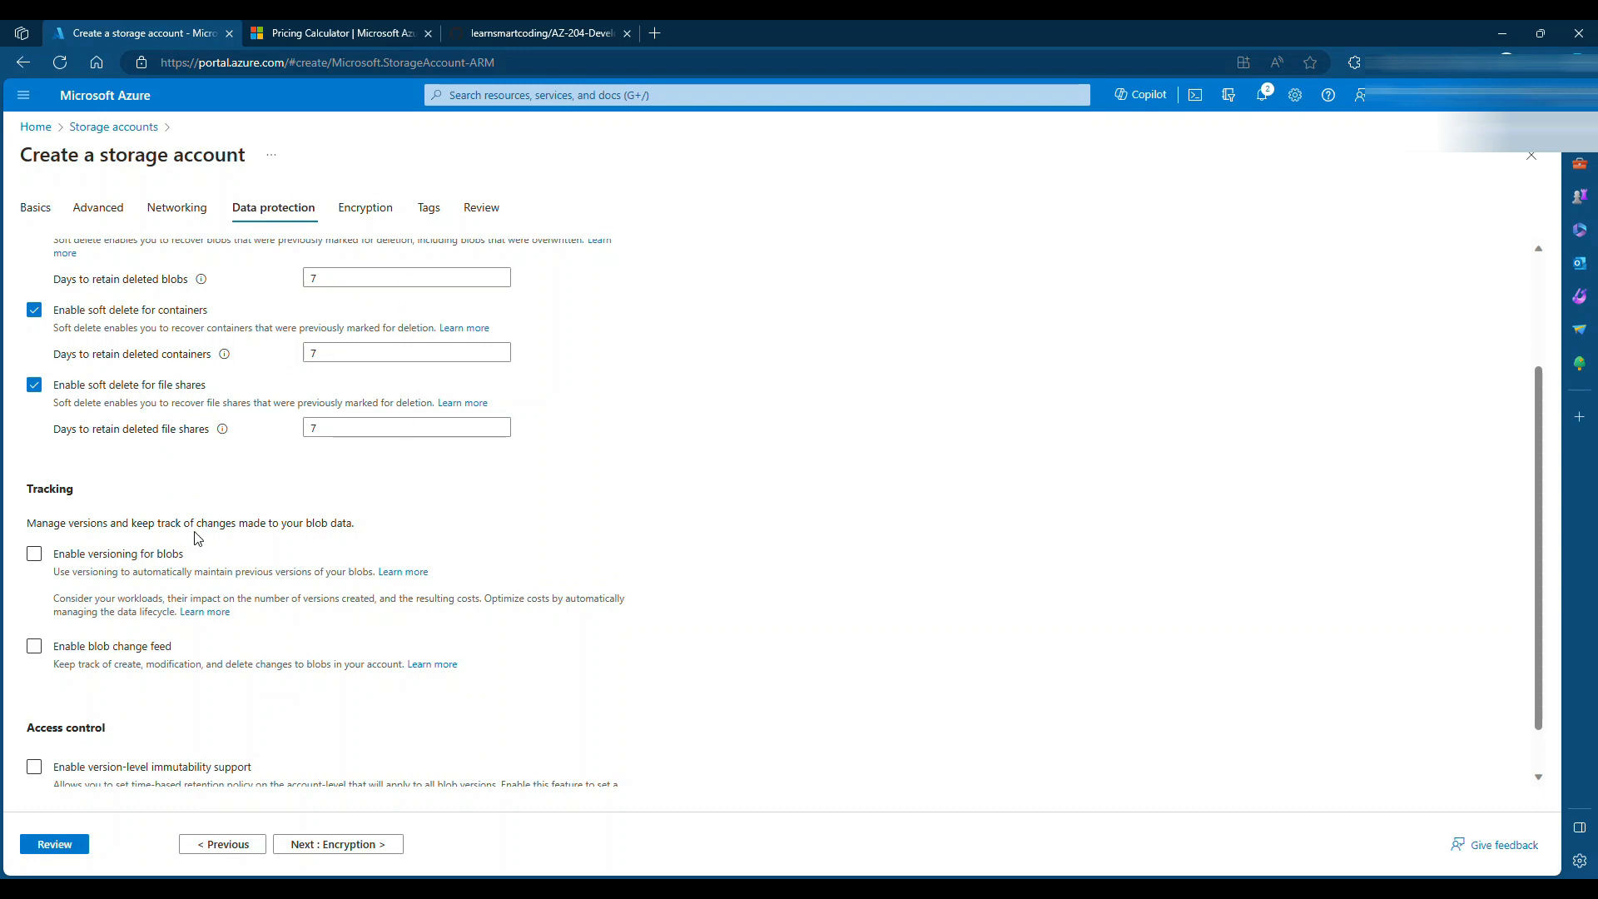
scroll(129, 521, down, 1)
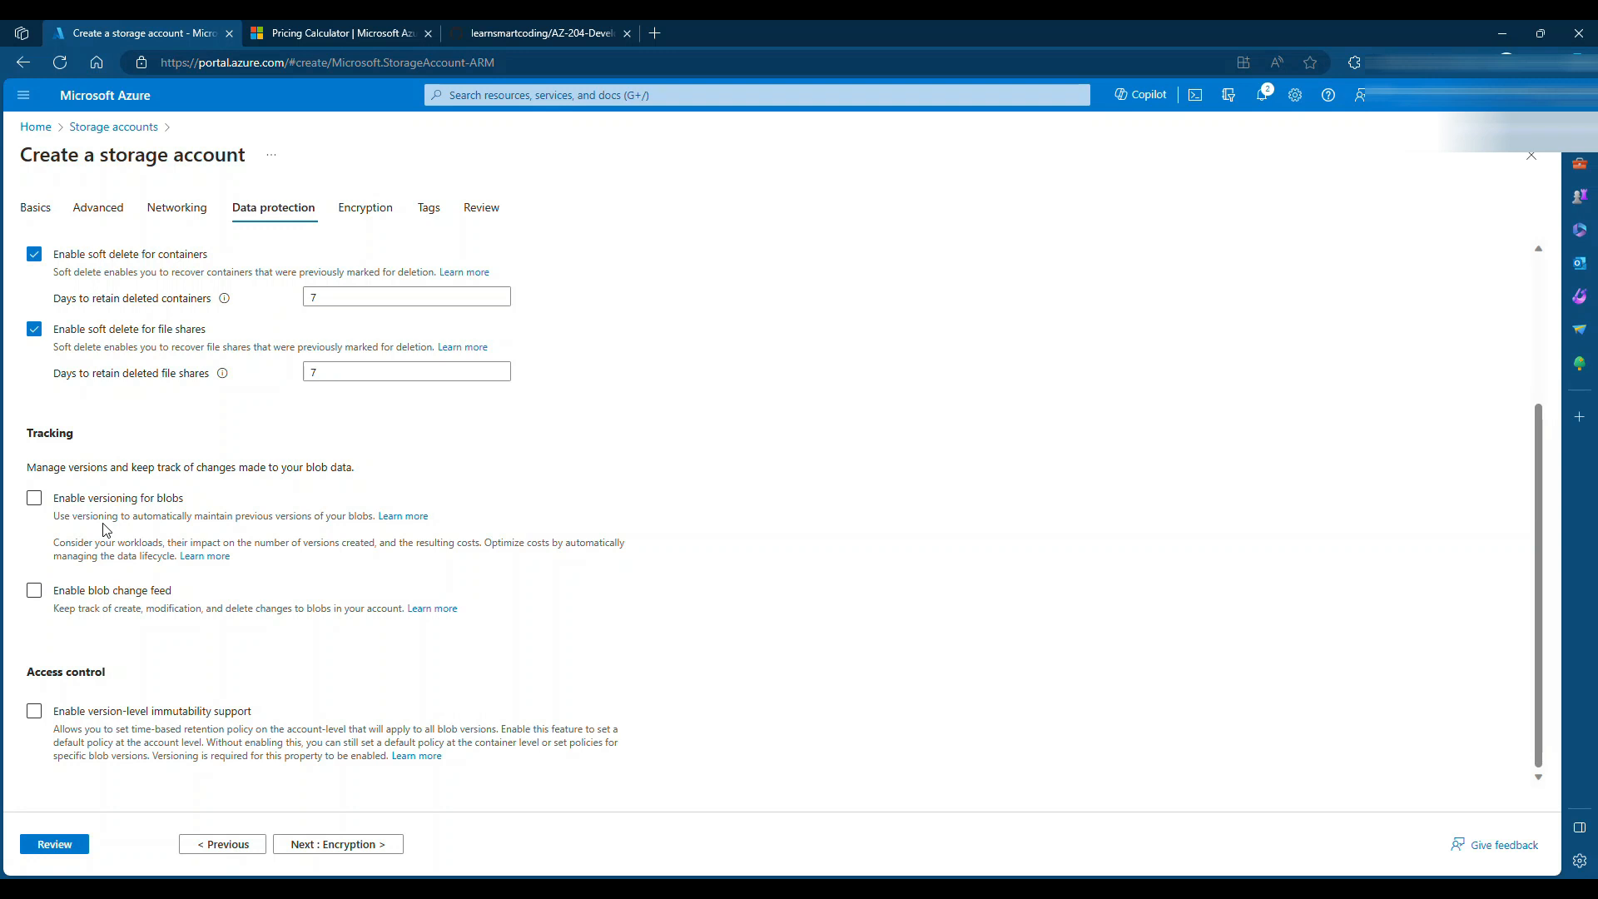
Switch to the Azure Pricing Calculator, search the products for "sto" and add Storage Accounts to the estimate
click(341, 33)
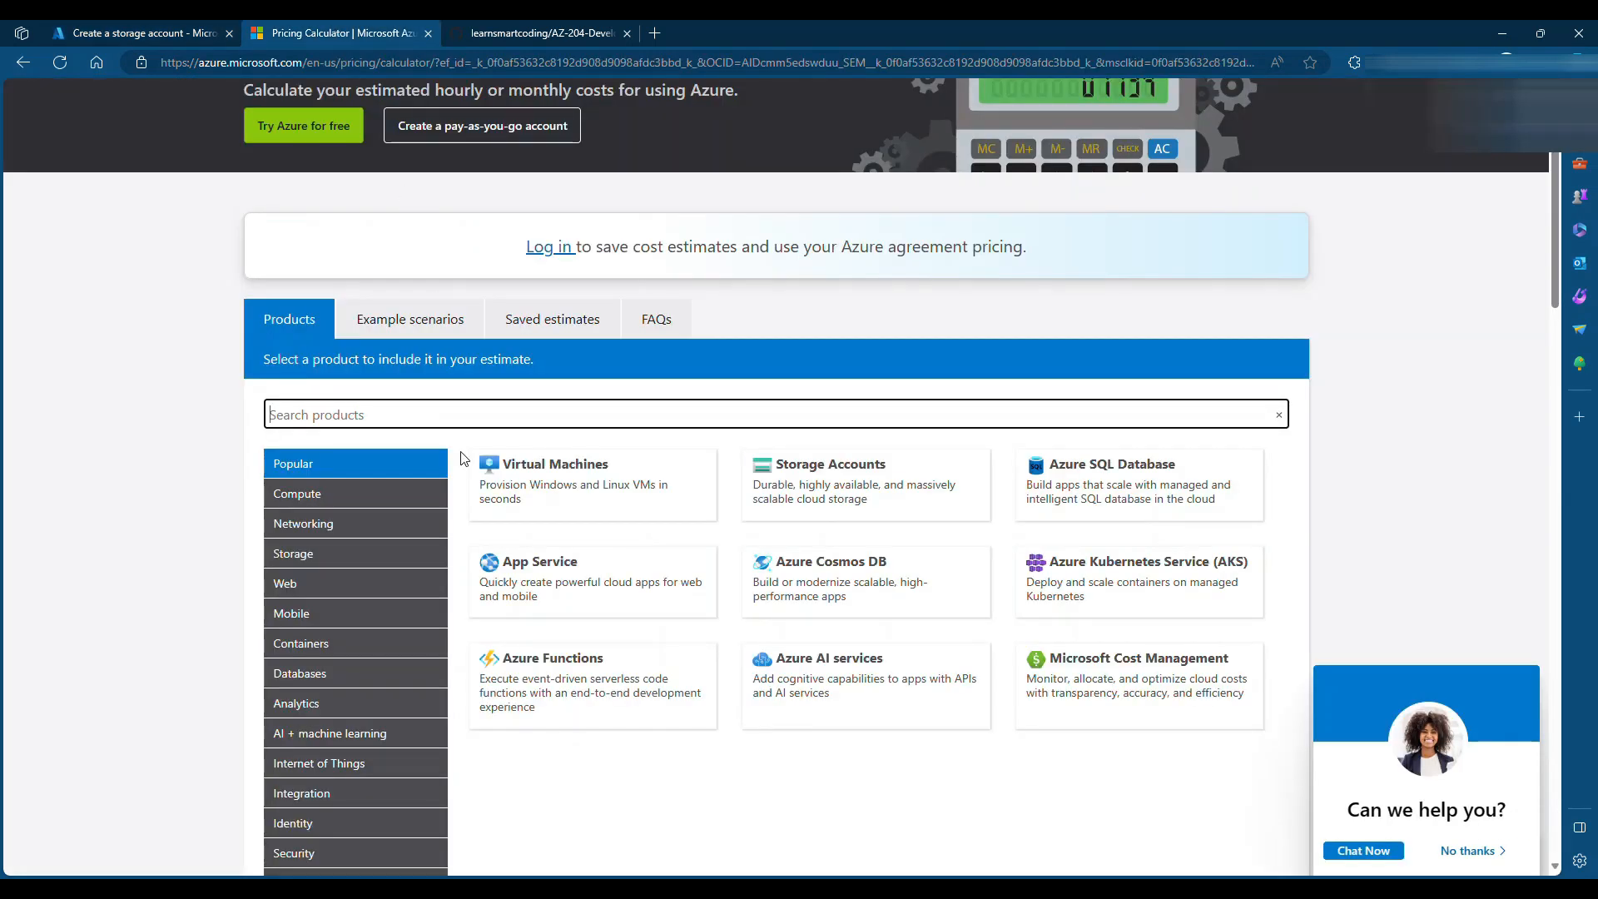
text(sto)
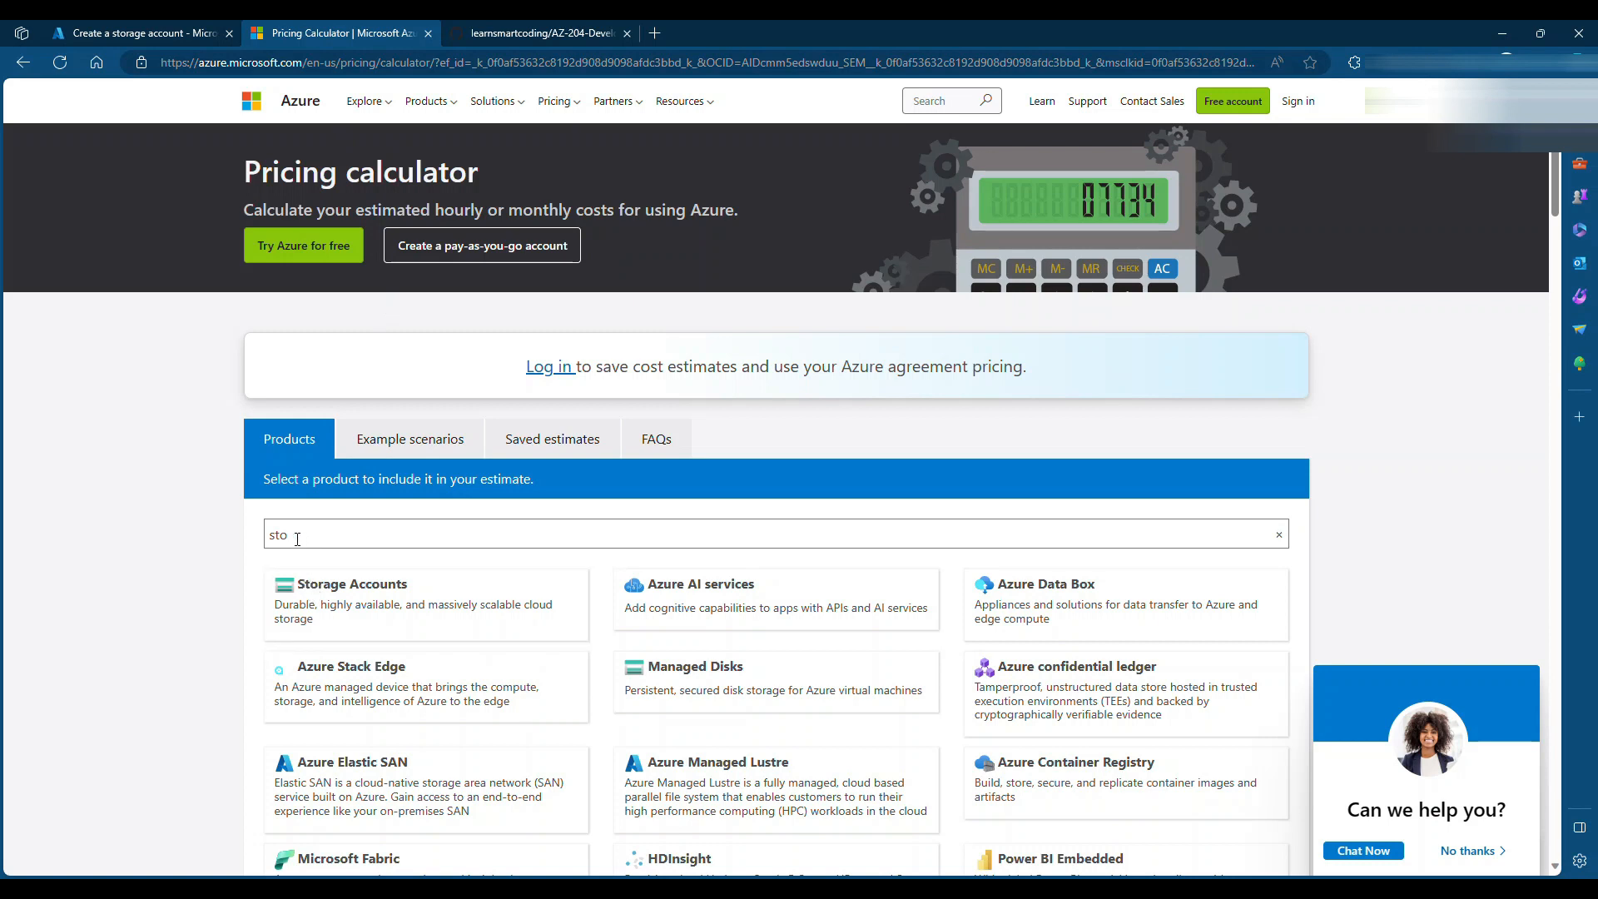
scroll(333, 520, down, 1)
click(381, 506)
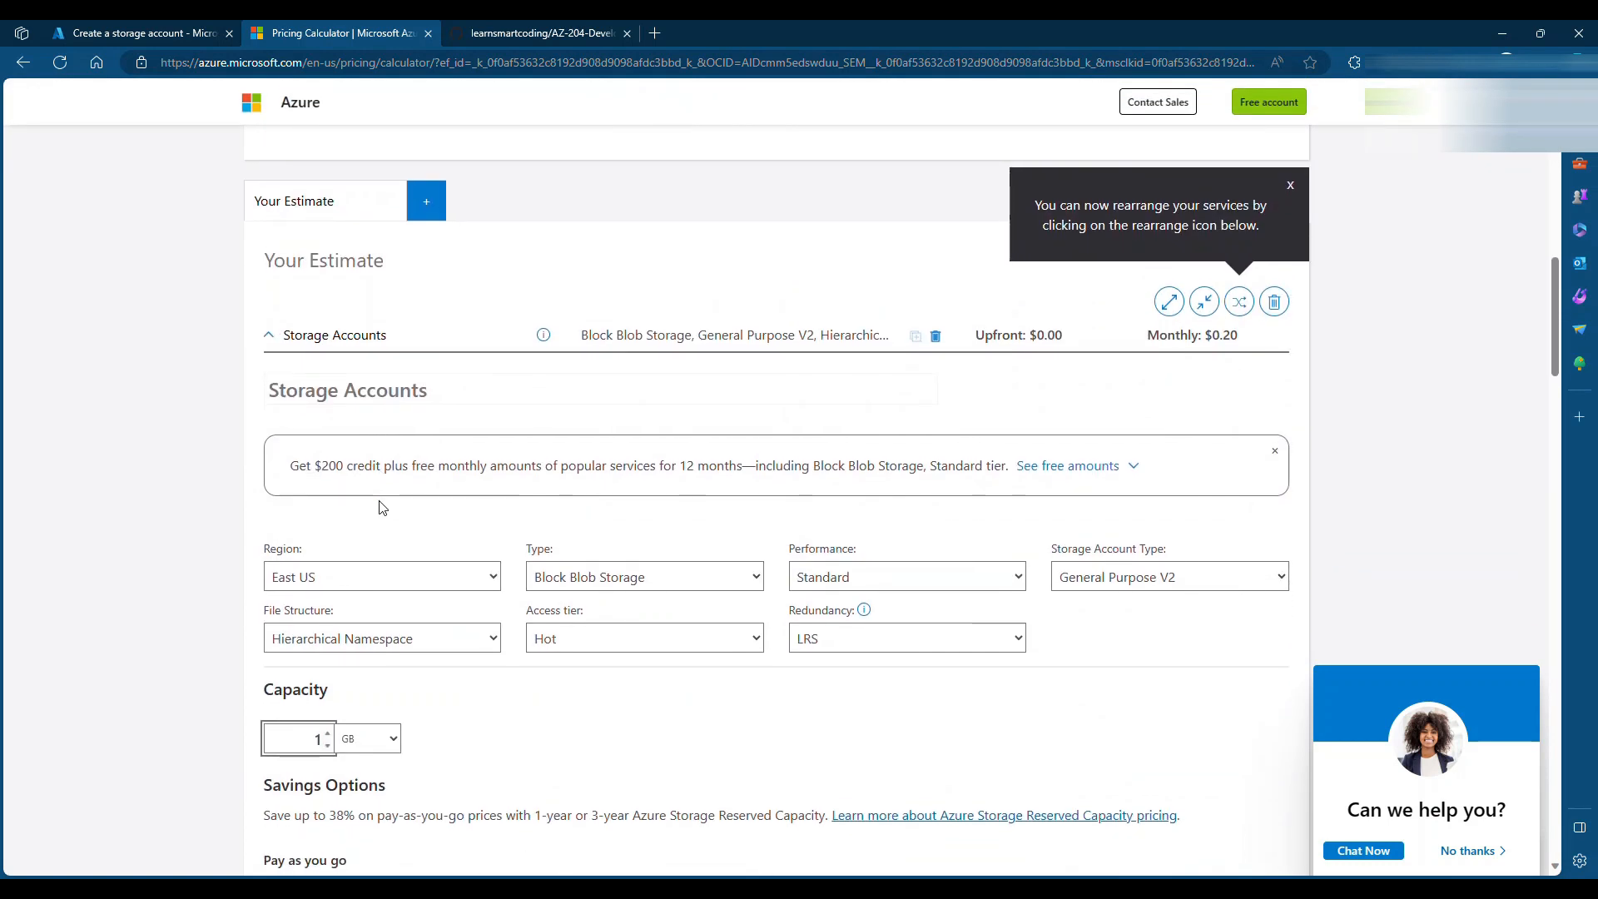
Review the Storage Accounts estimate's capacity, savings options, operation prices and monthly cost
scroll(374, 503, down, 1)
scroll(366, 500, down, 4)
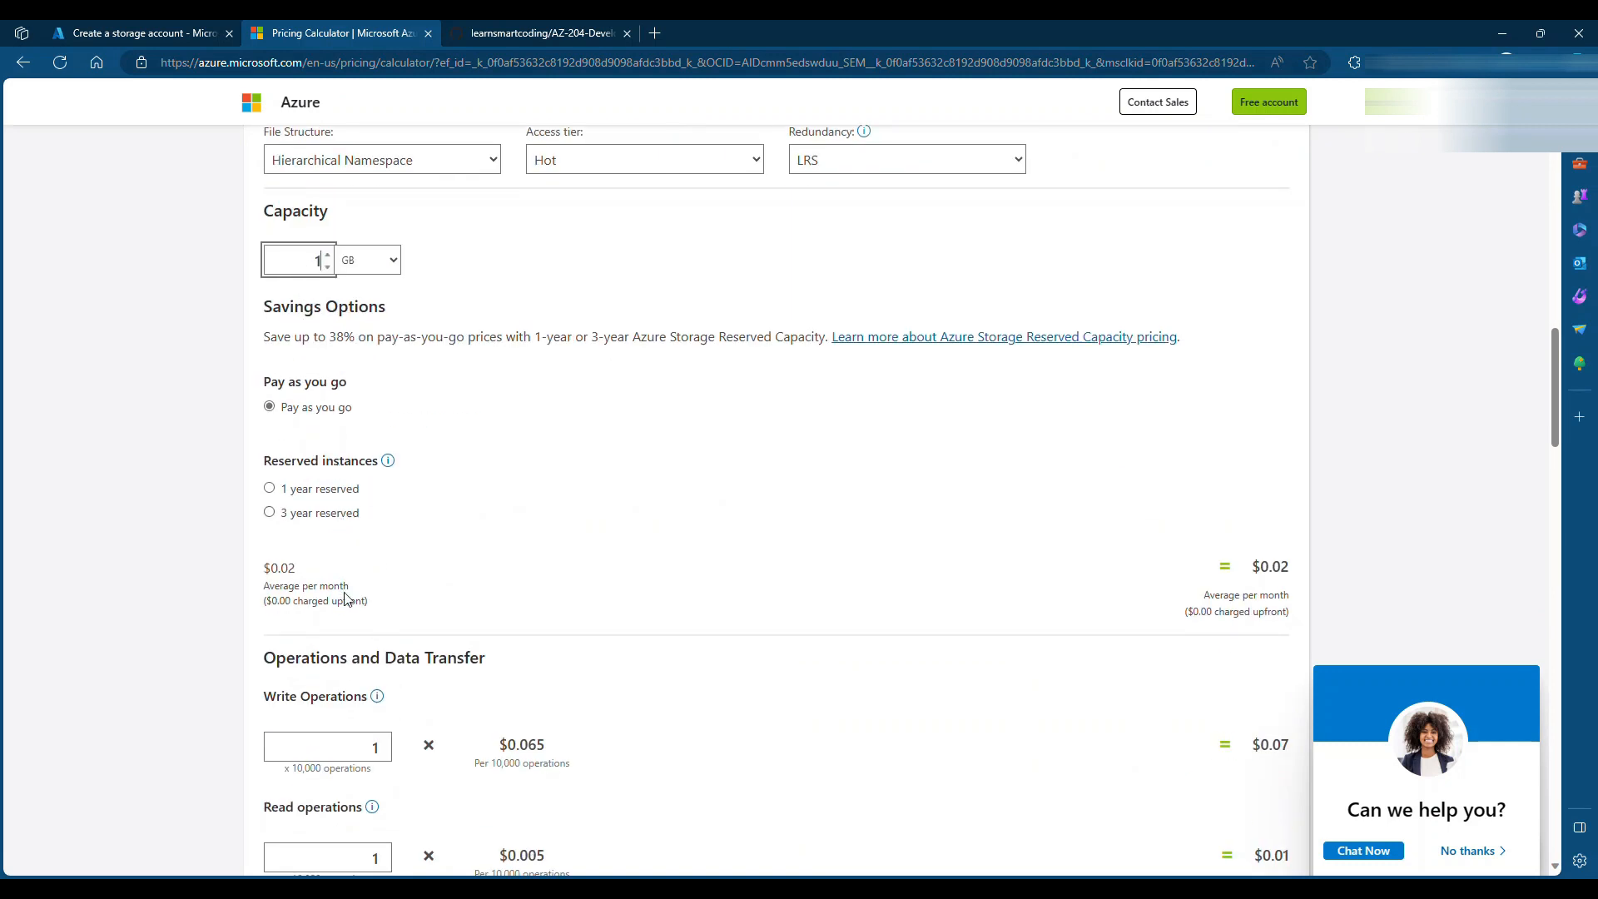
scroll(392, 588, down, 3)
scroll(392, 588, down, 3)
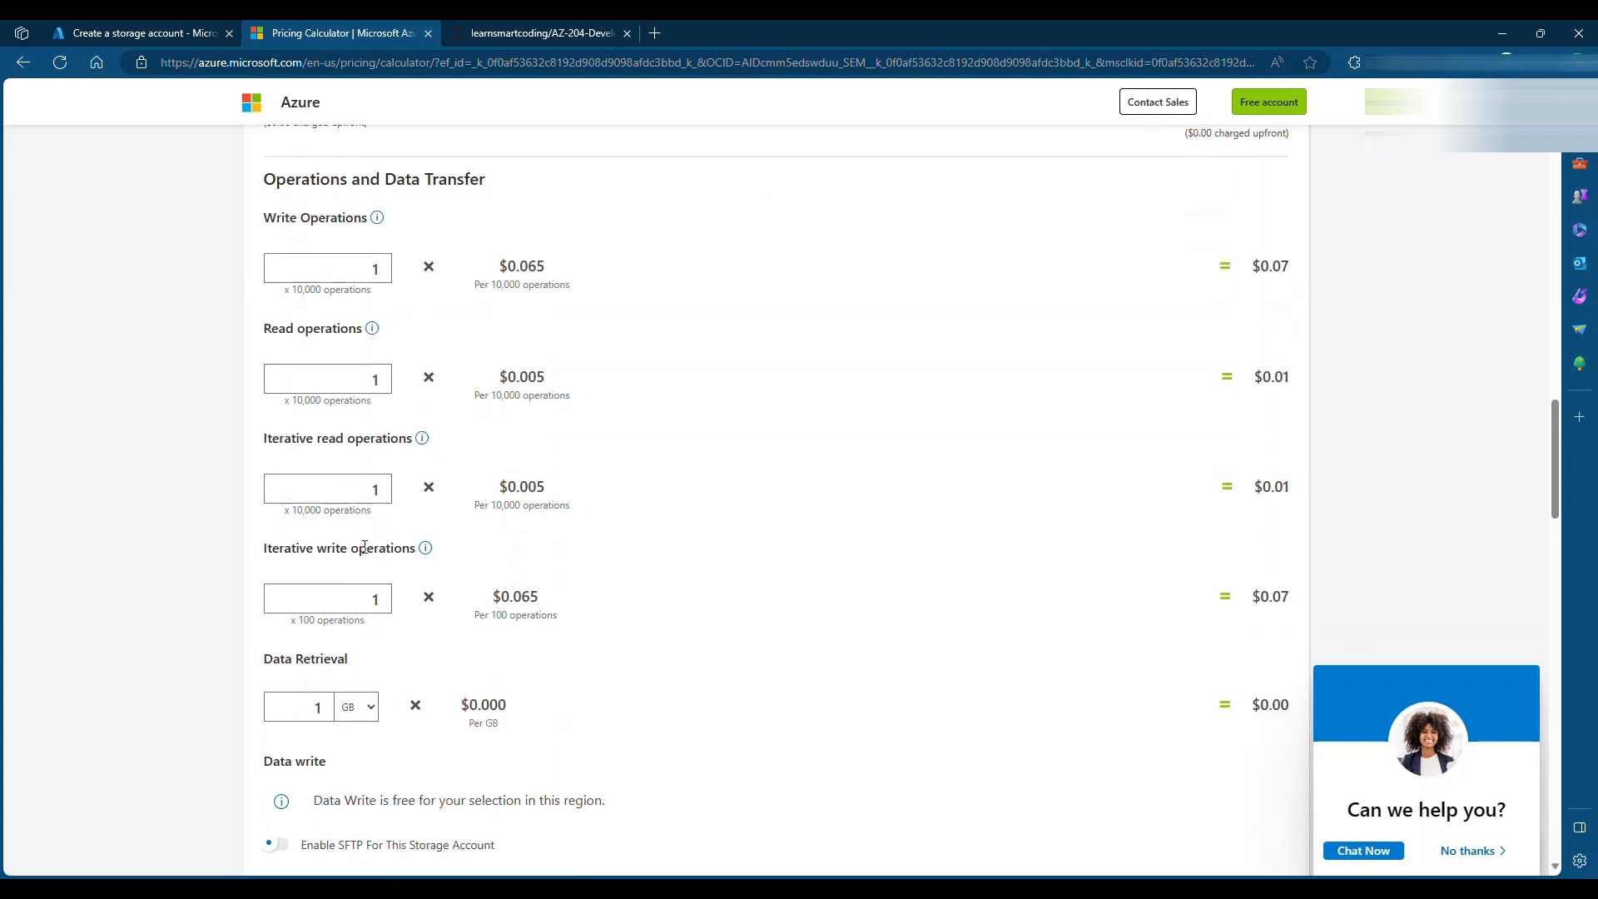
scroll(1106, 577, down, 5)
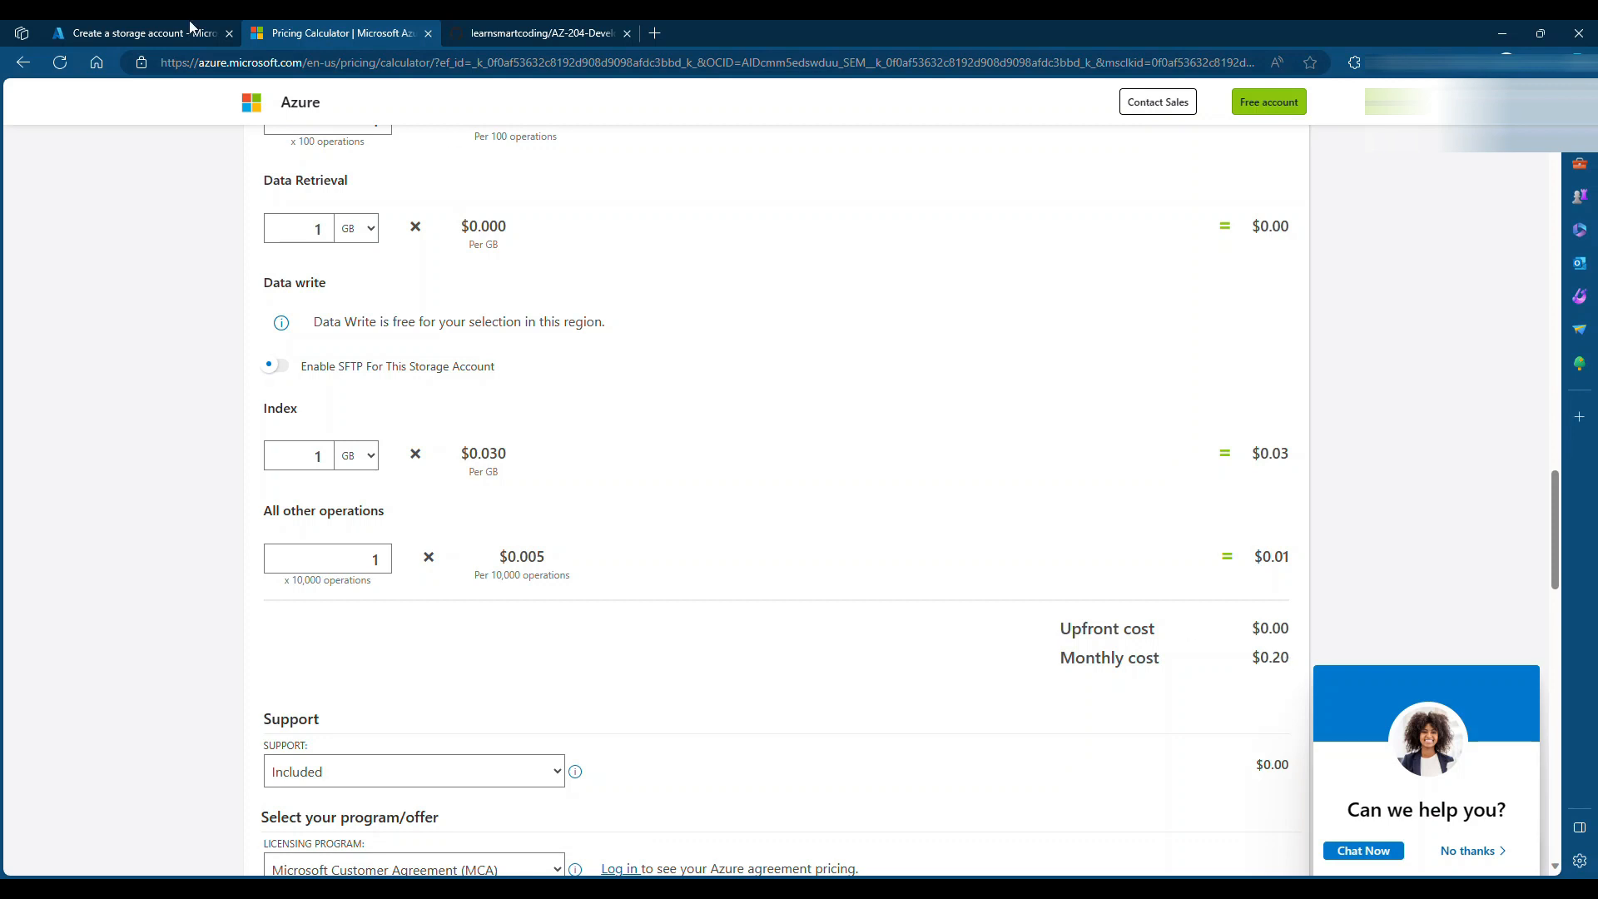
Switch back to the Azure portal, continue to encryption, keep Microsoft-managed keys and proceed to the tags
click(127, 34)
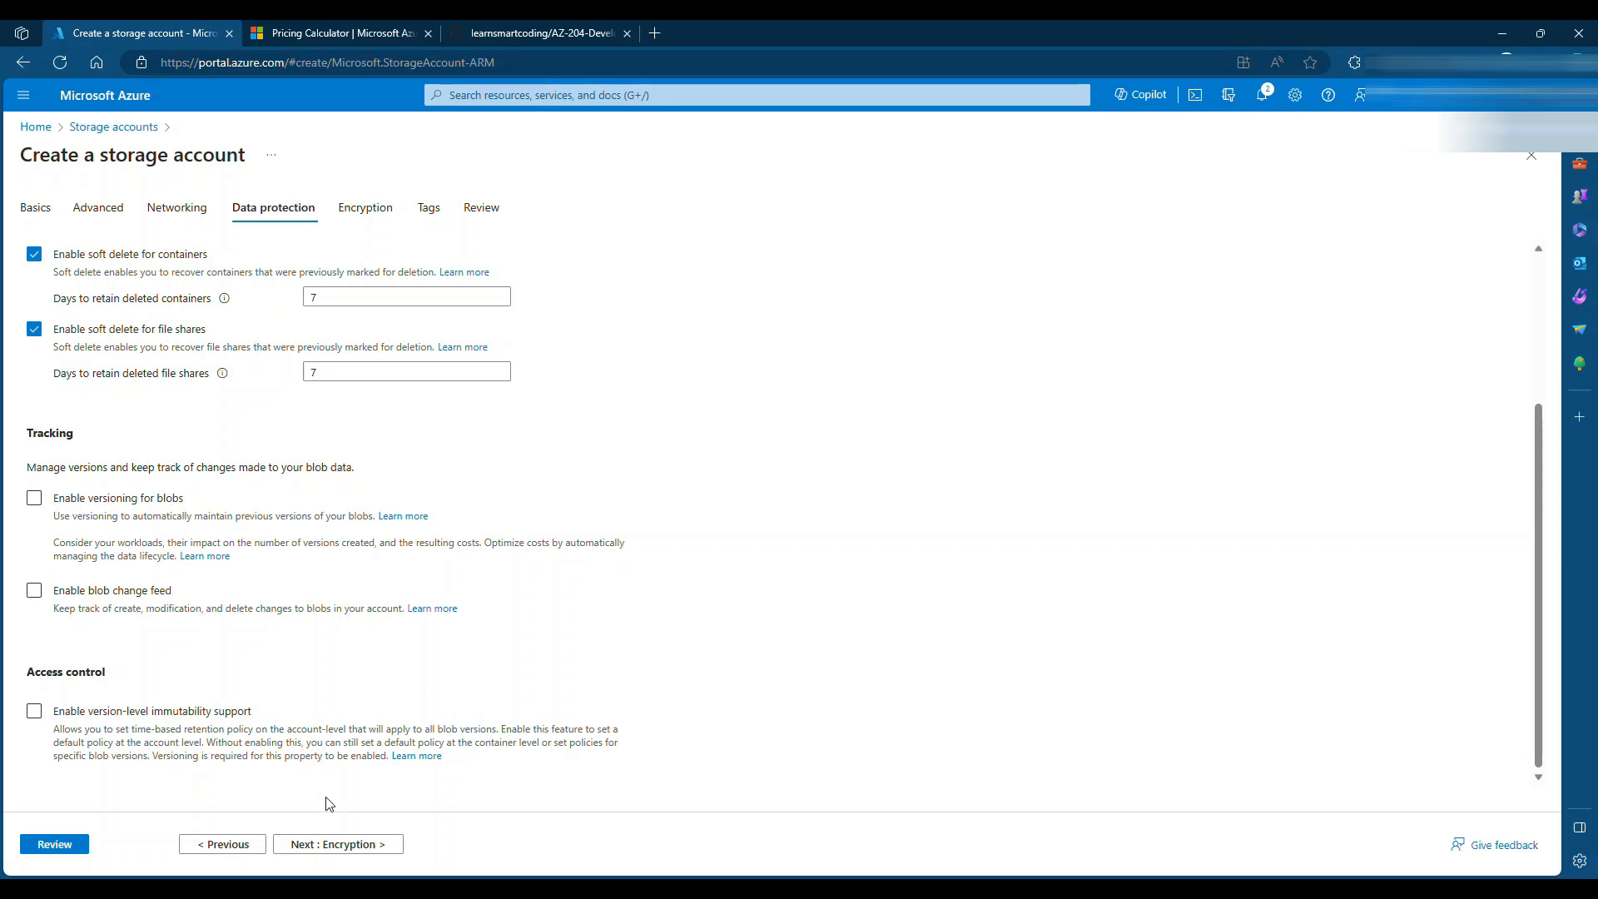
click(350, 842)
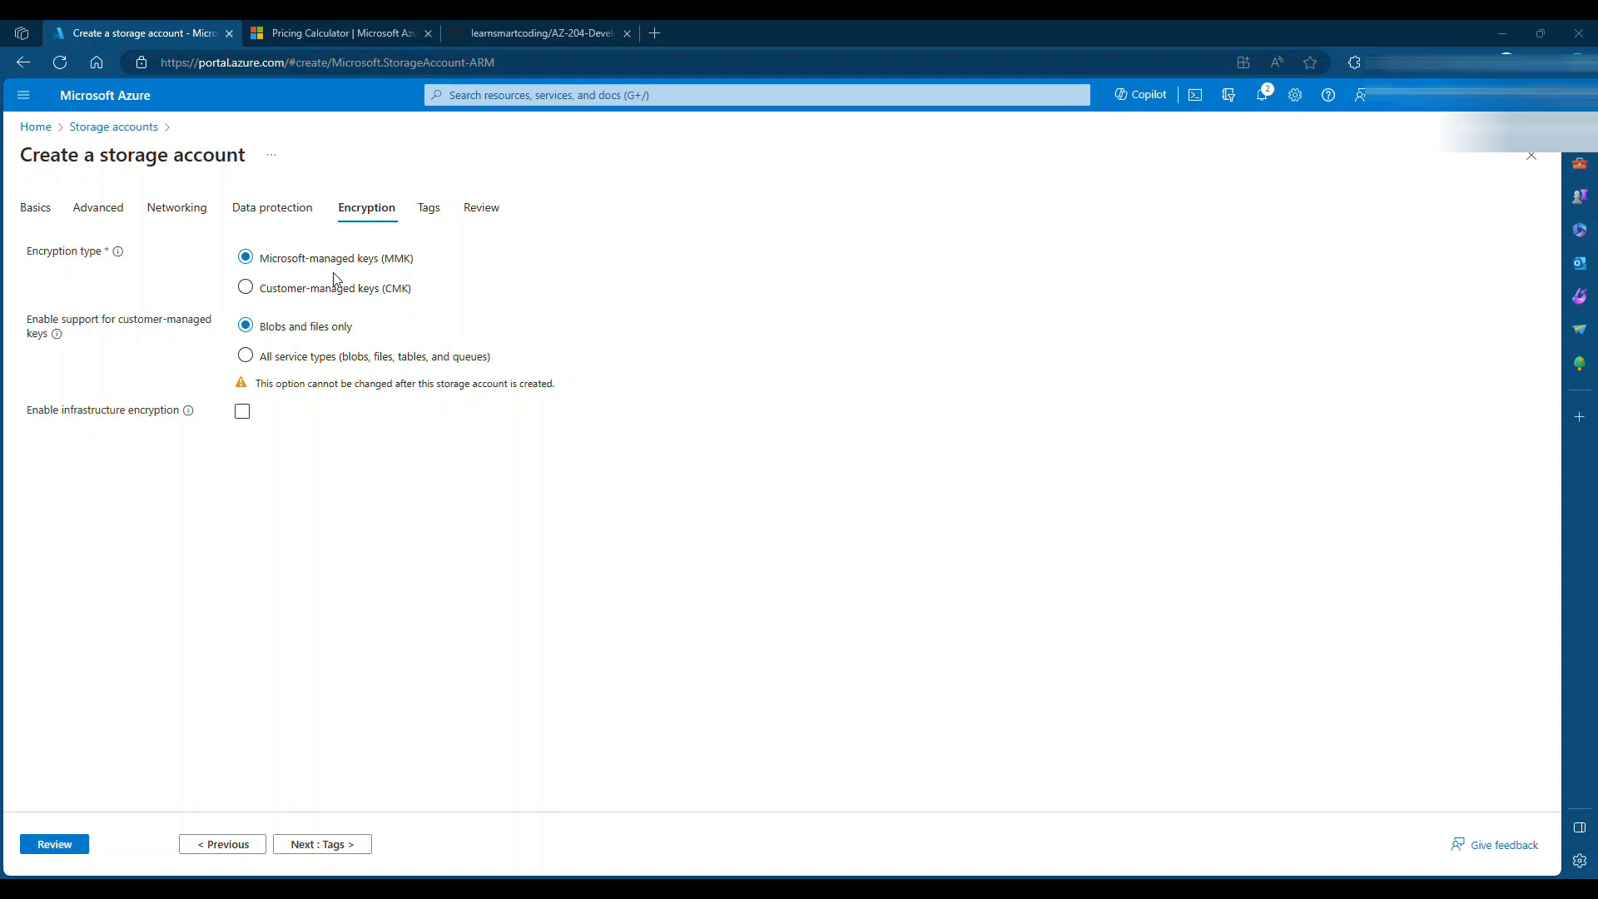
click(346, 843)
Add a tag named e-commerce with the value products-storage for all resources
click(170, 362)
text(e-commer)
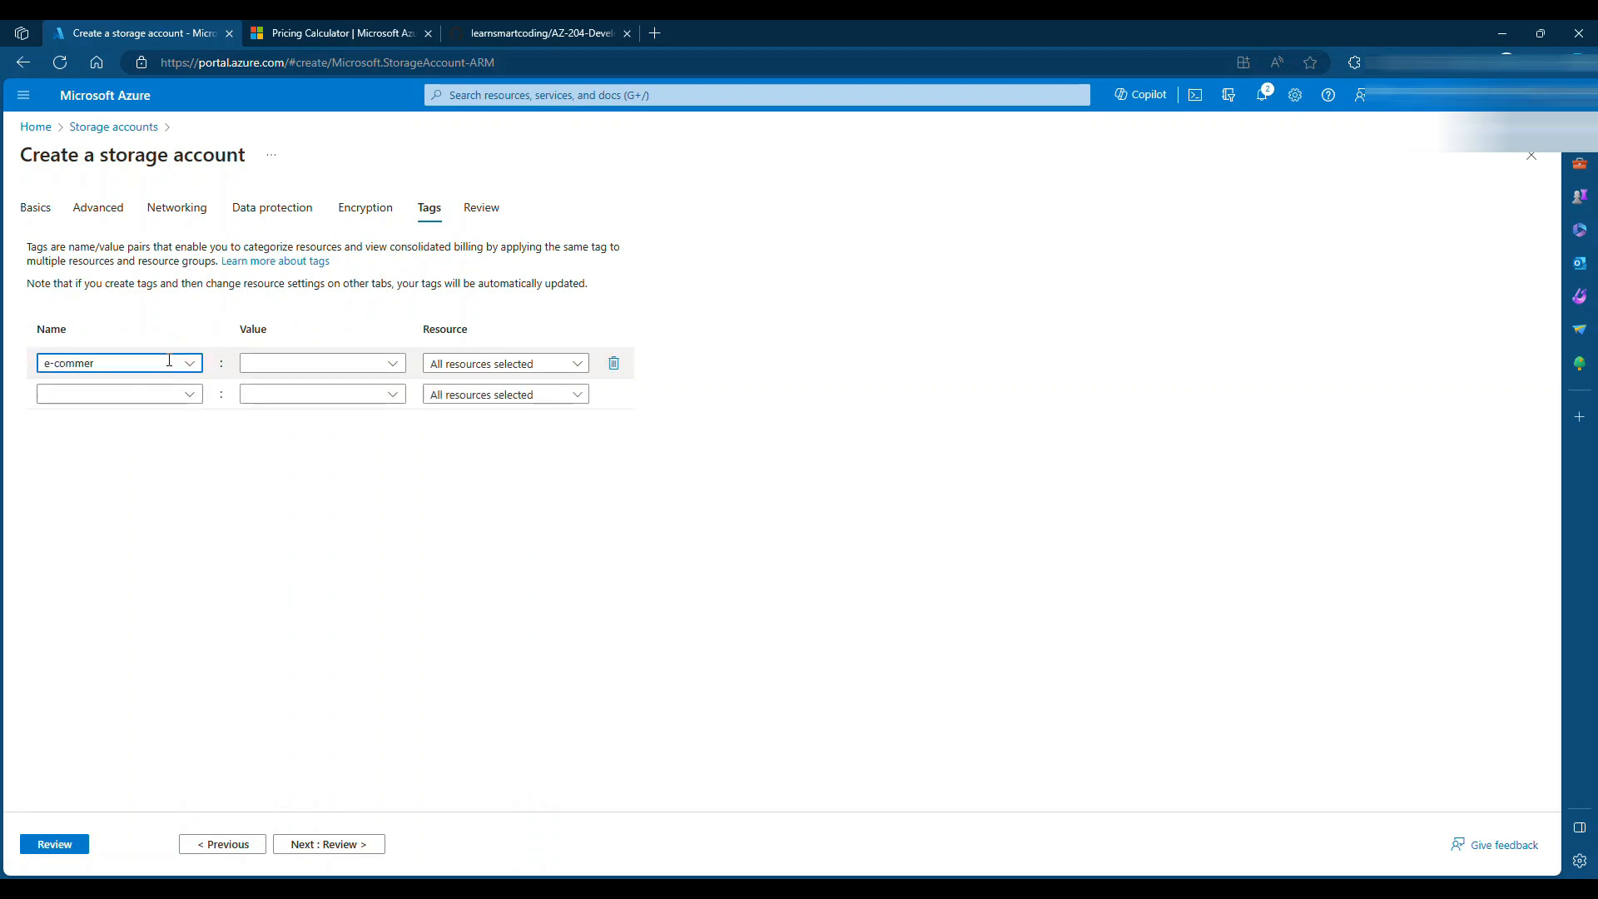
text(ce)
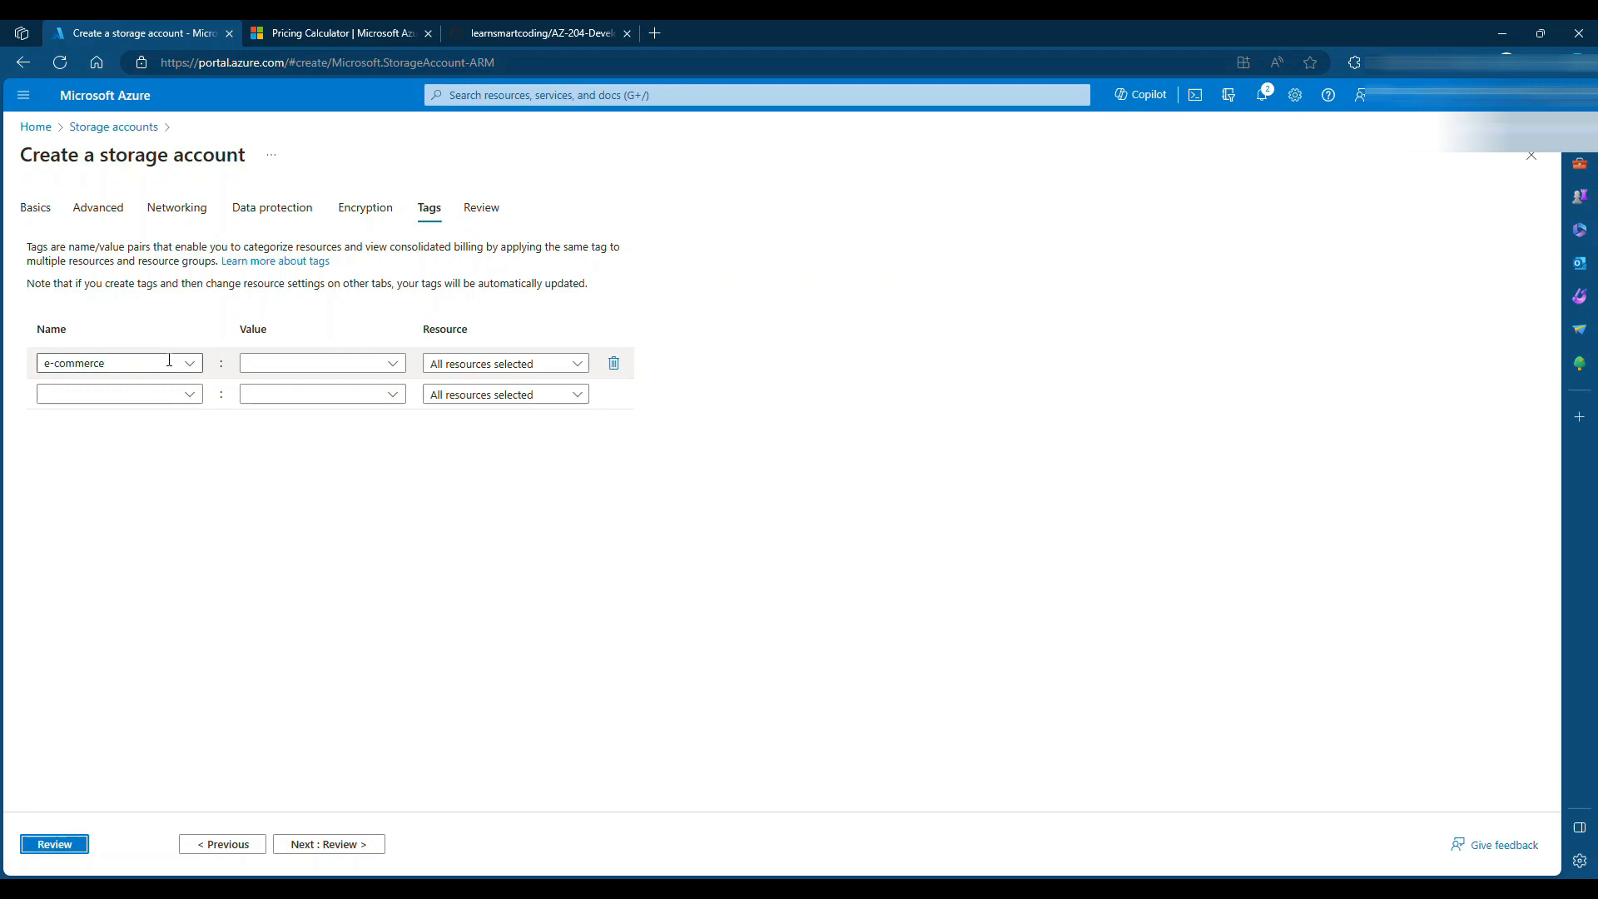
click(277, 358)
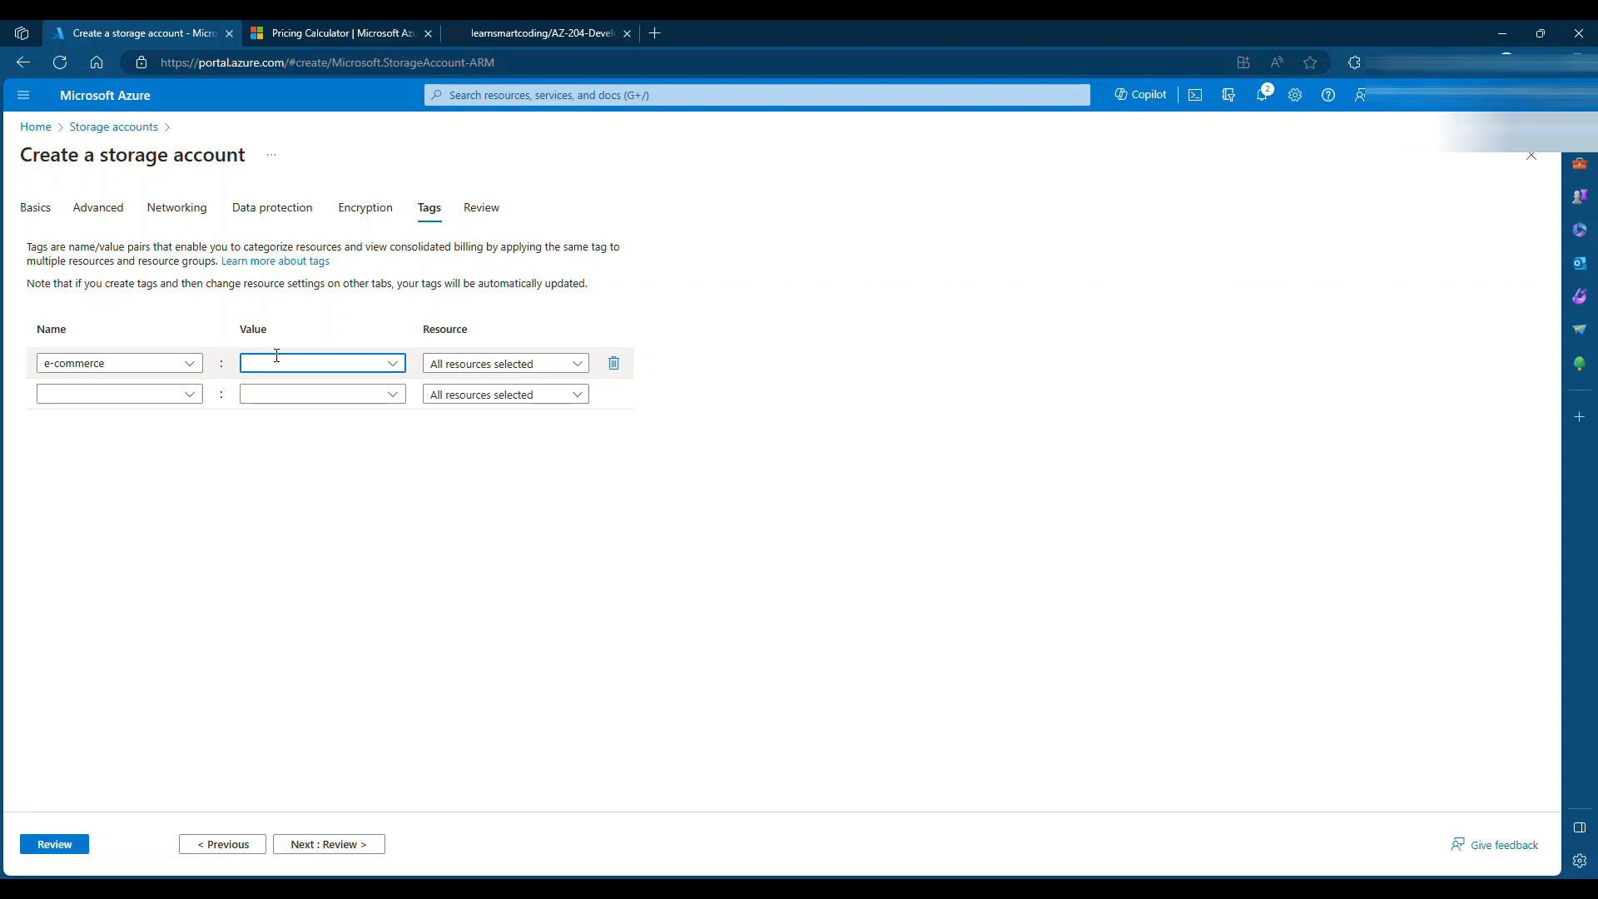
text(products-storage)
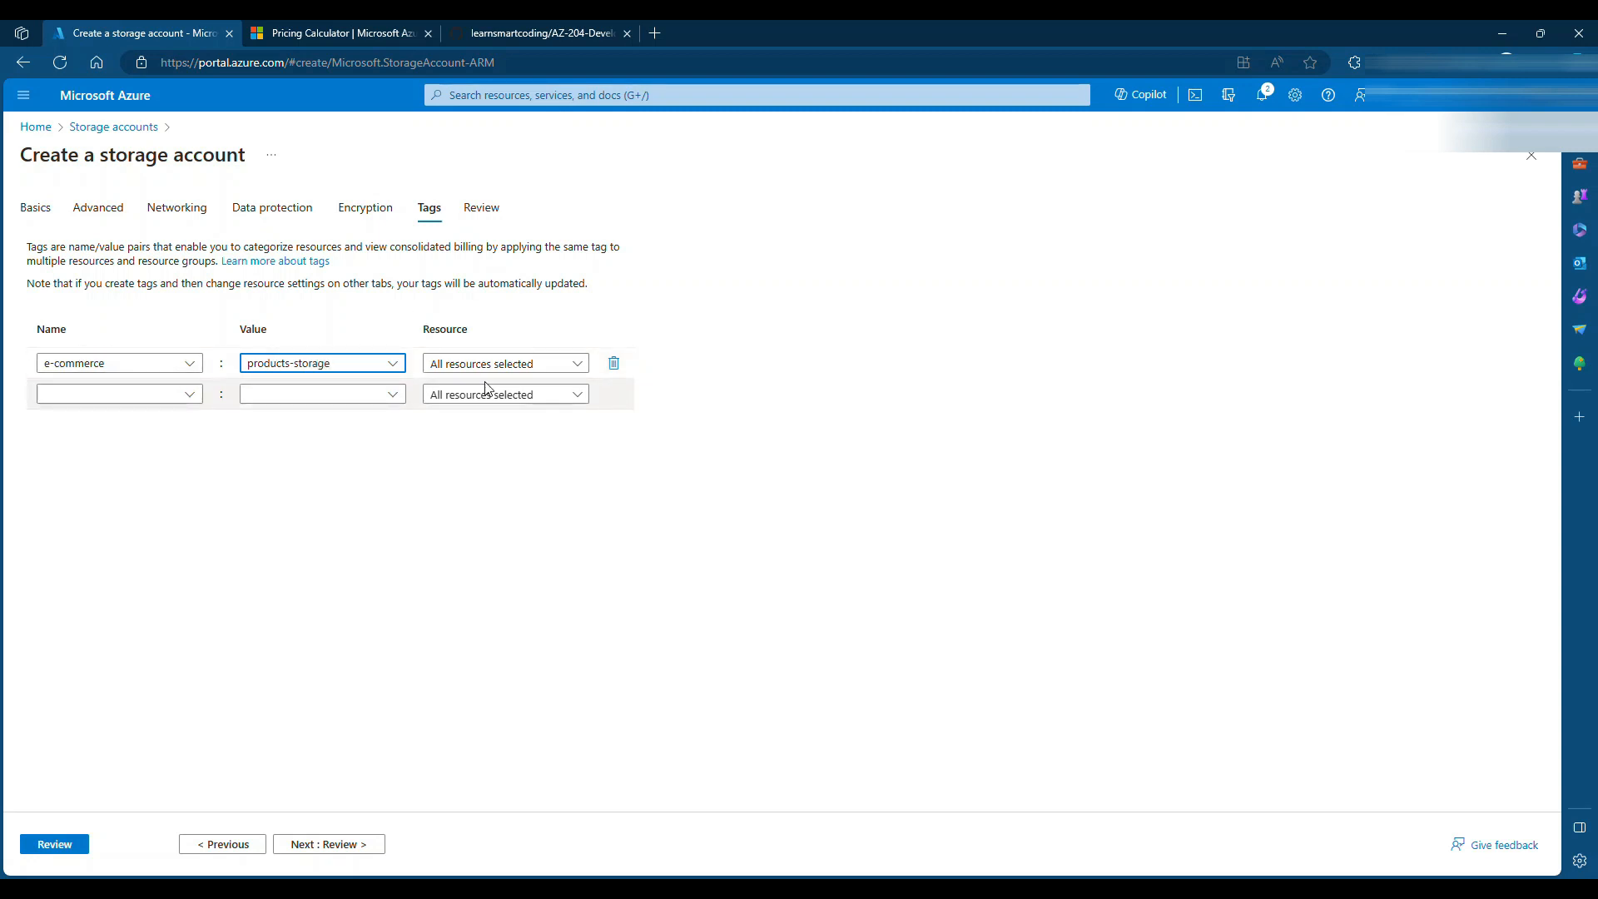
Review the configuration summary, create the storage account and open the deployed resource
click(346, 841)
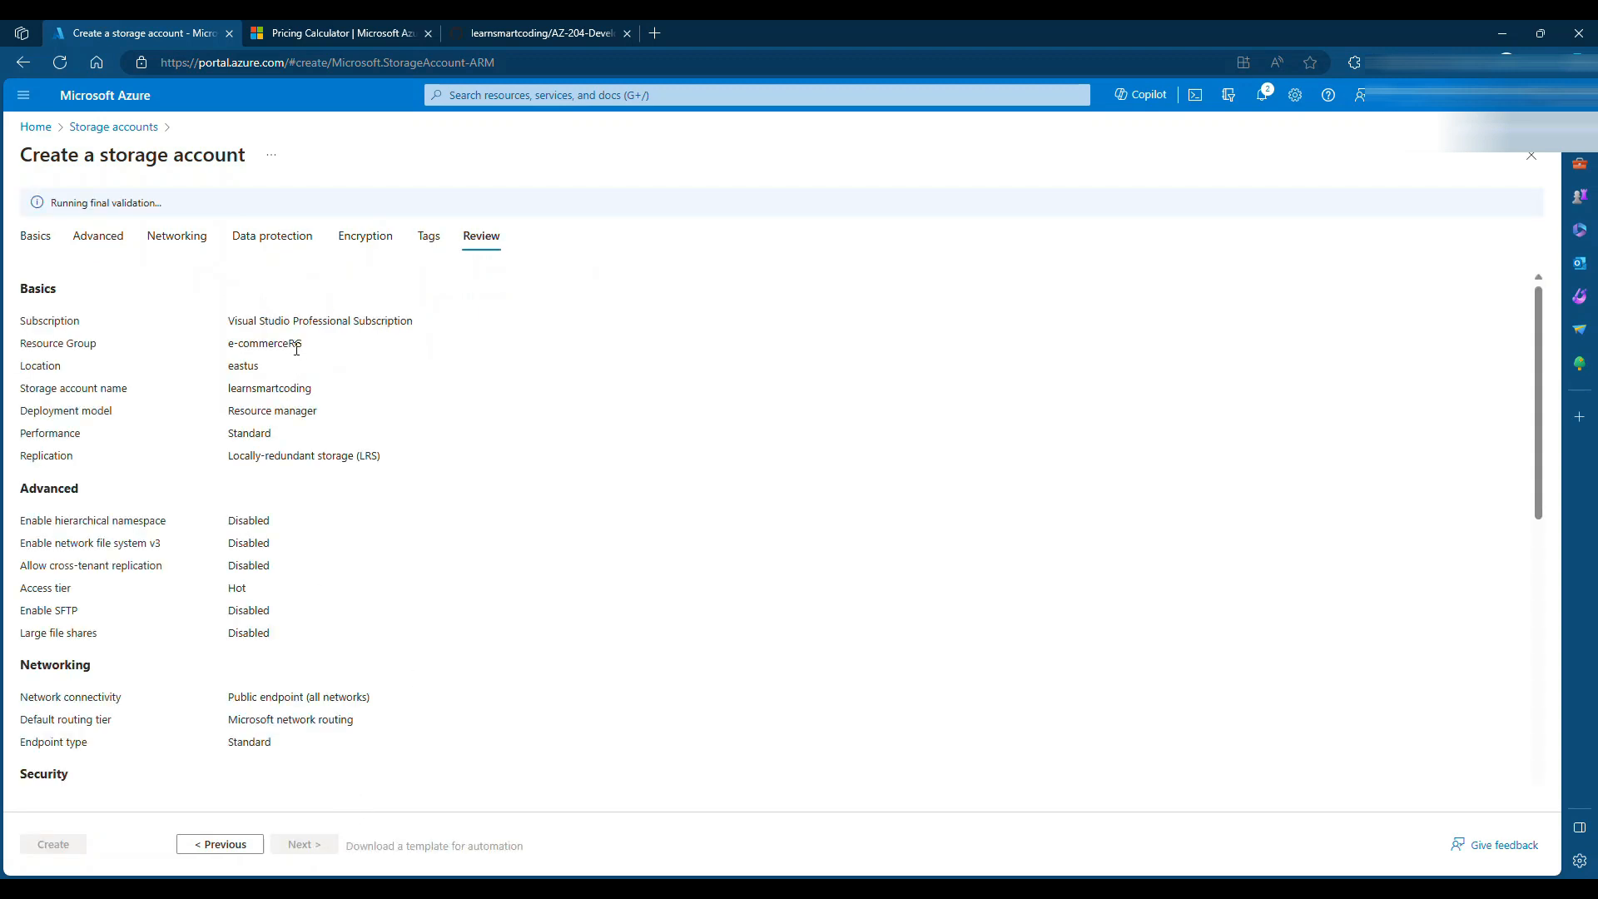
scroll(185, 665, down, 3)
click(52, 844)
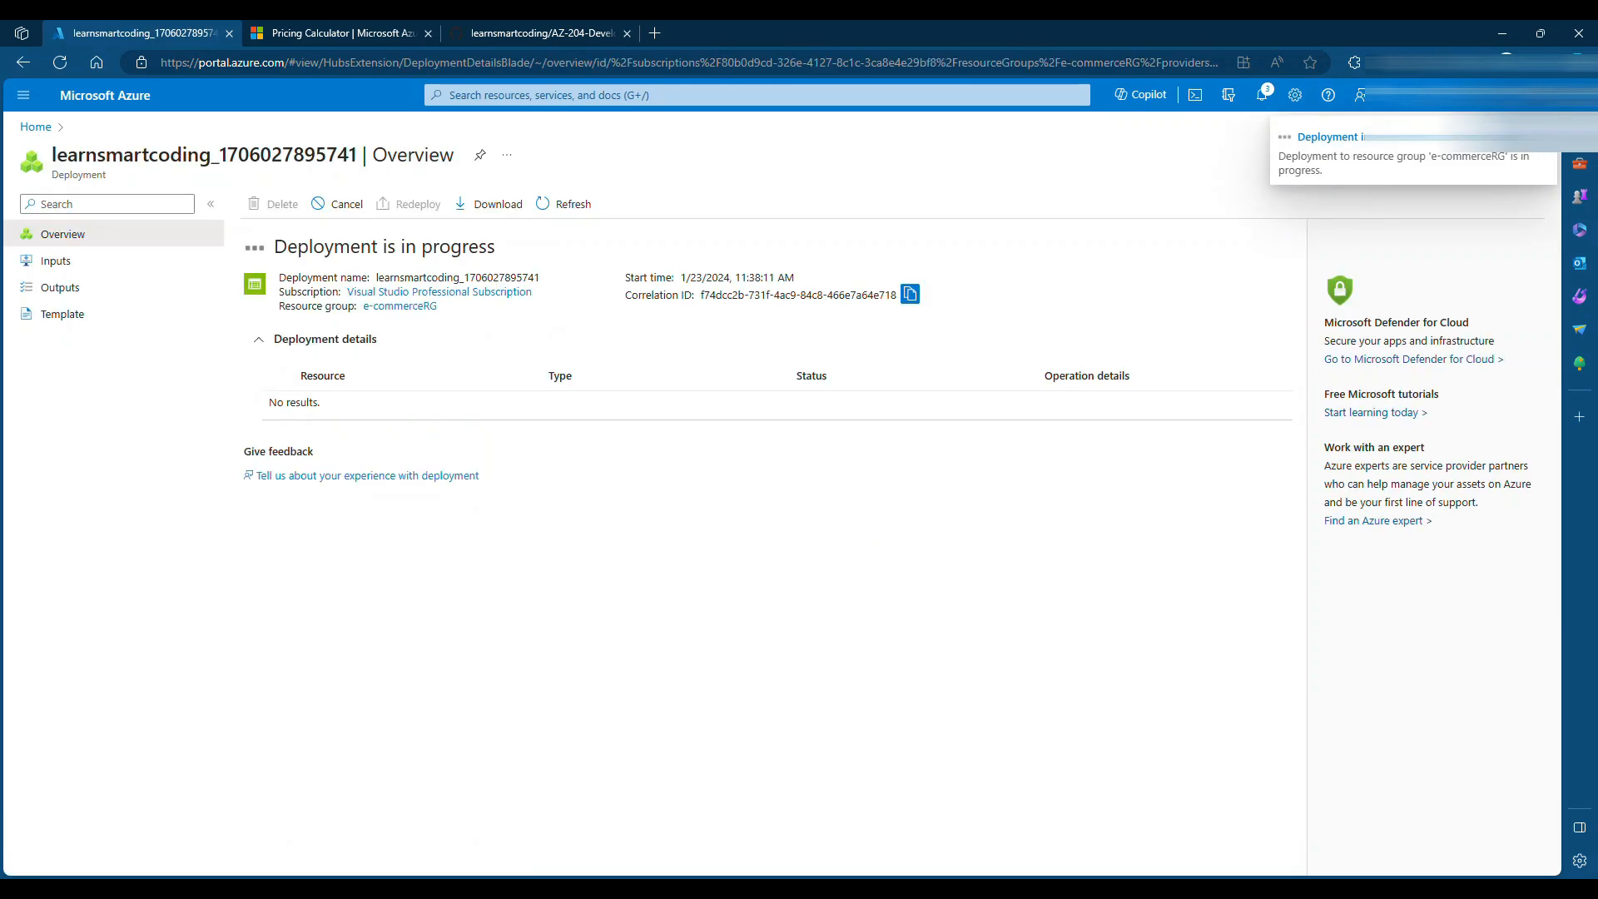
click(317, 407)
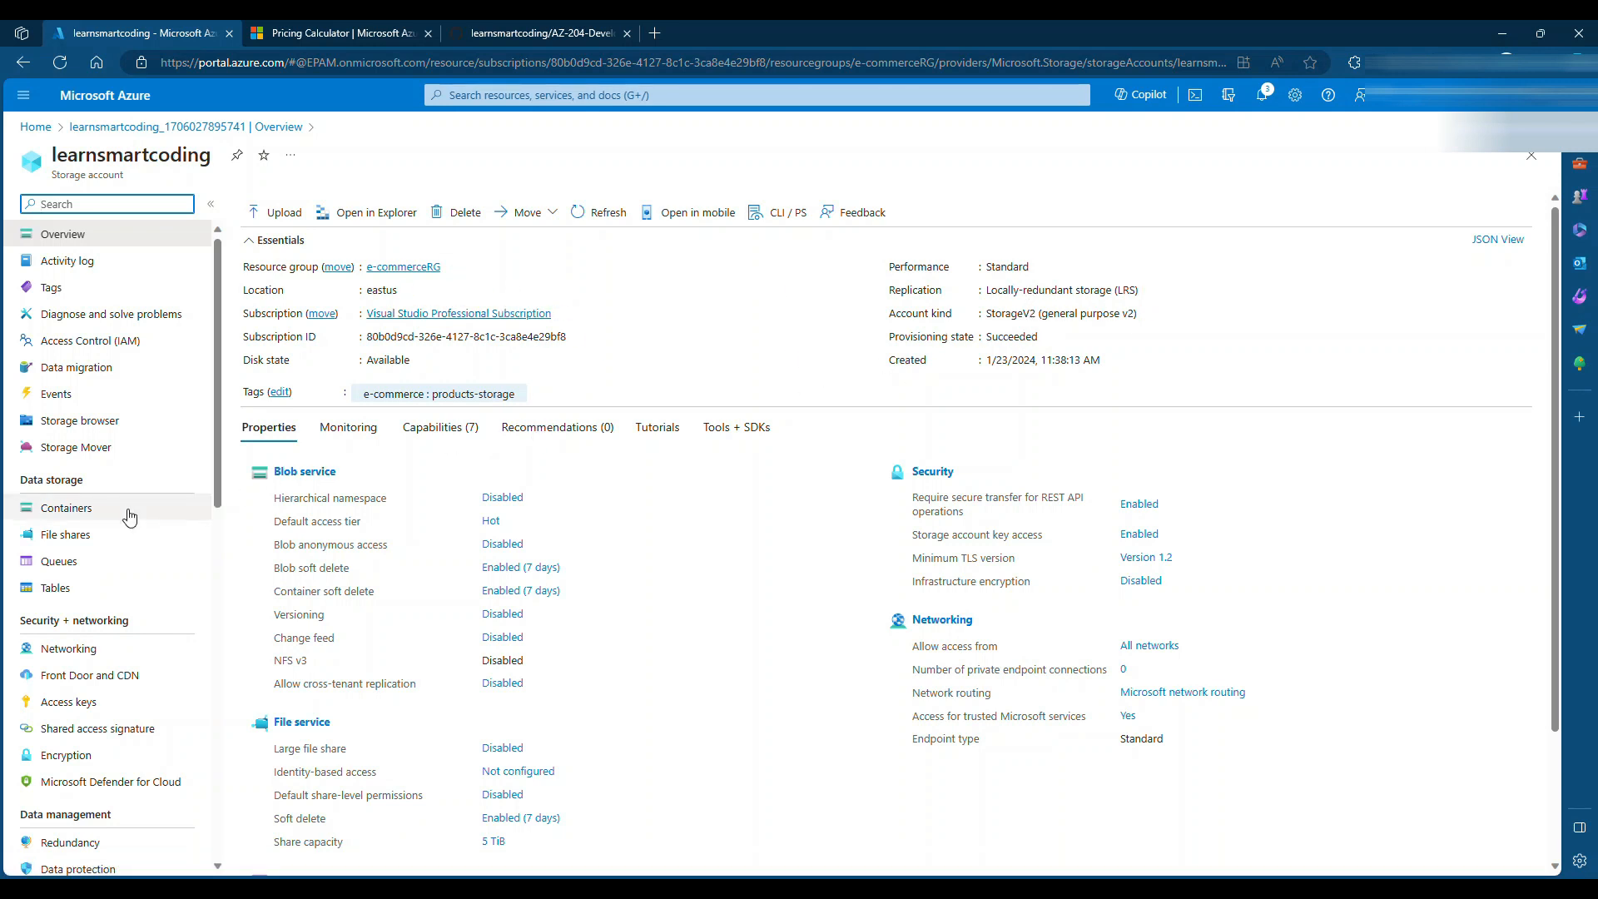
Create a private blob container named uploads in the storage account, keeping the advanced defaults
click(84, 522)
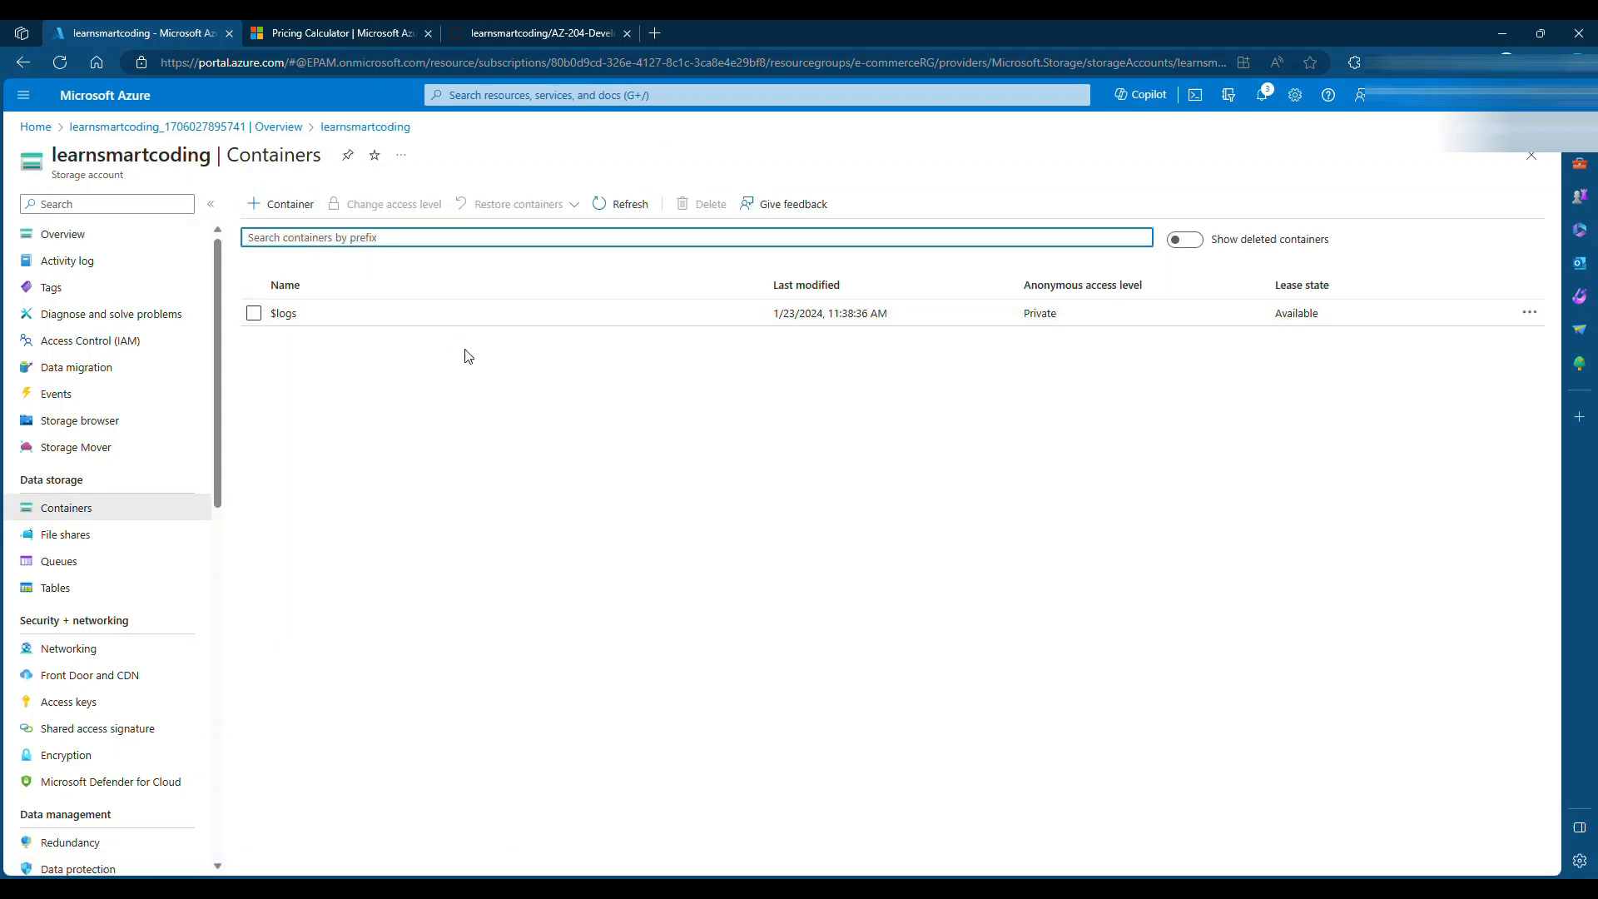
click(281, 206)
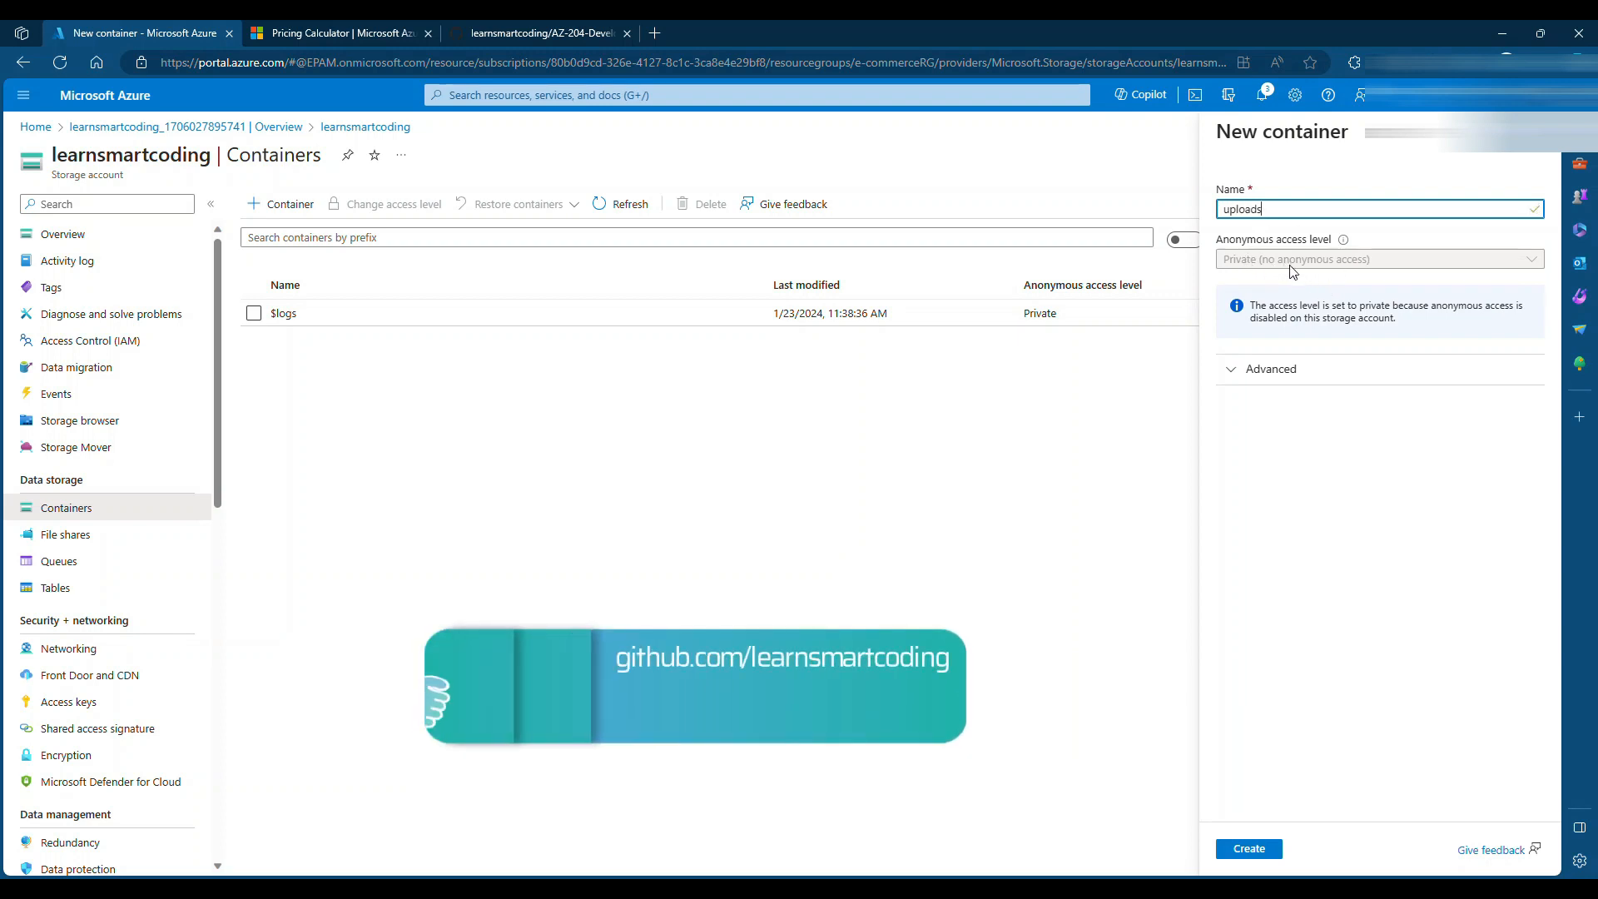
click(1257, 368)
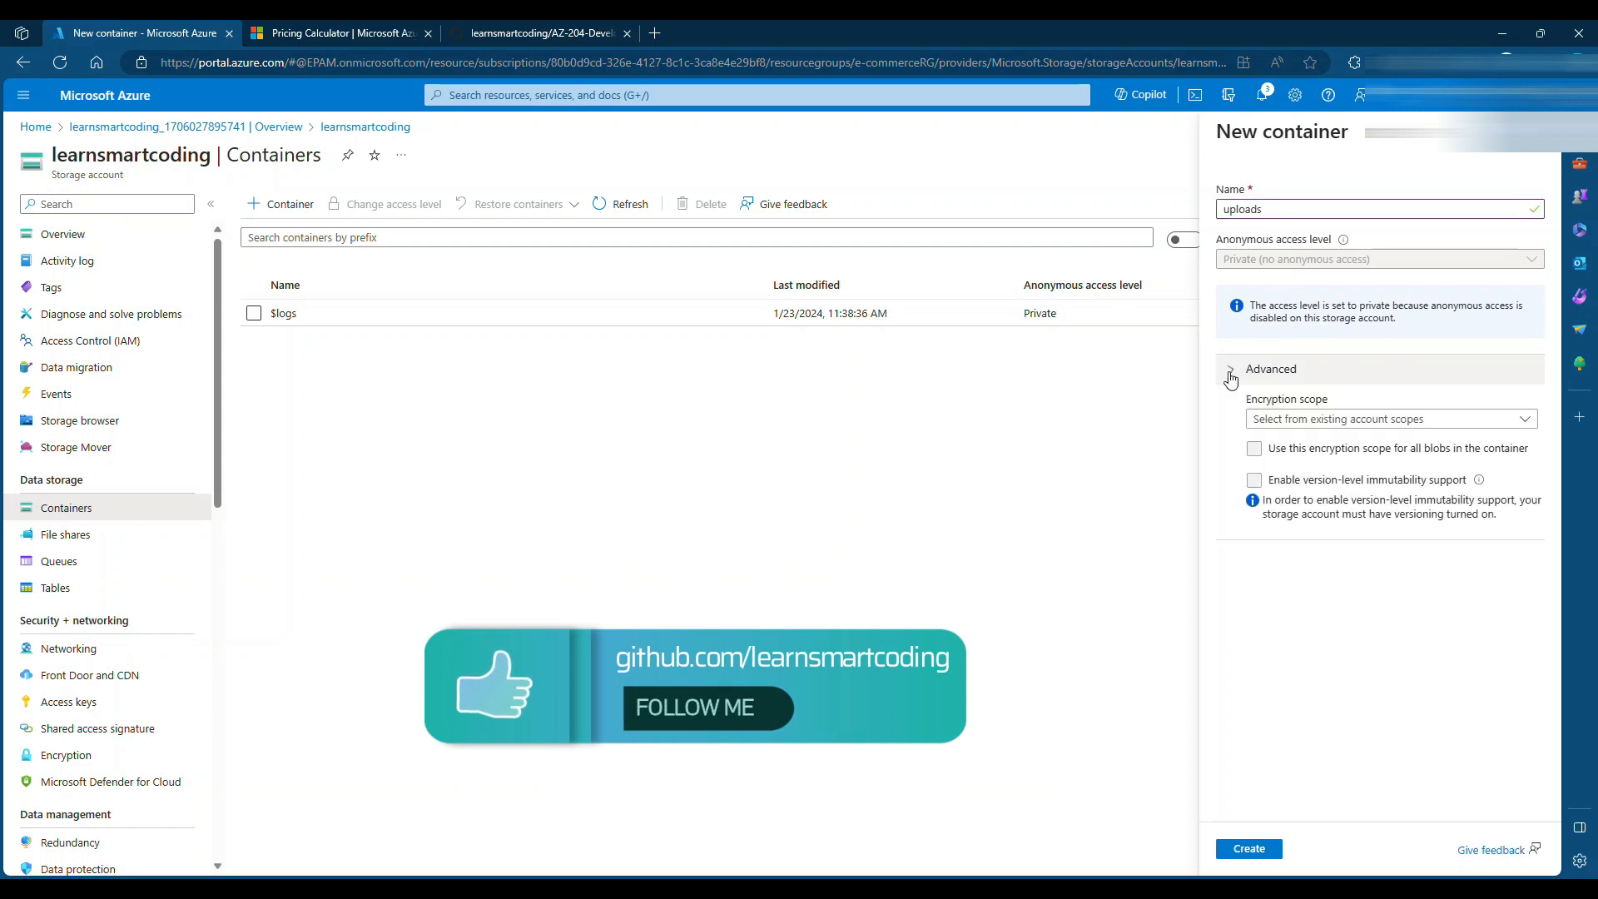
click(1249, 849)
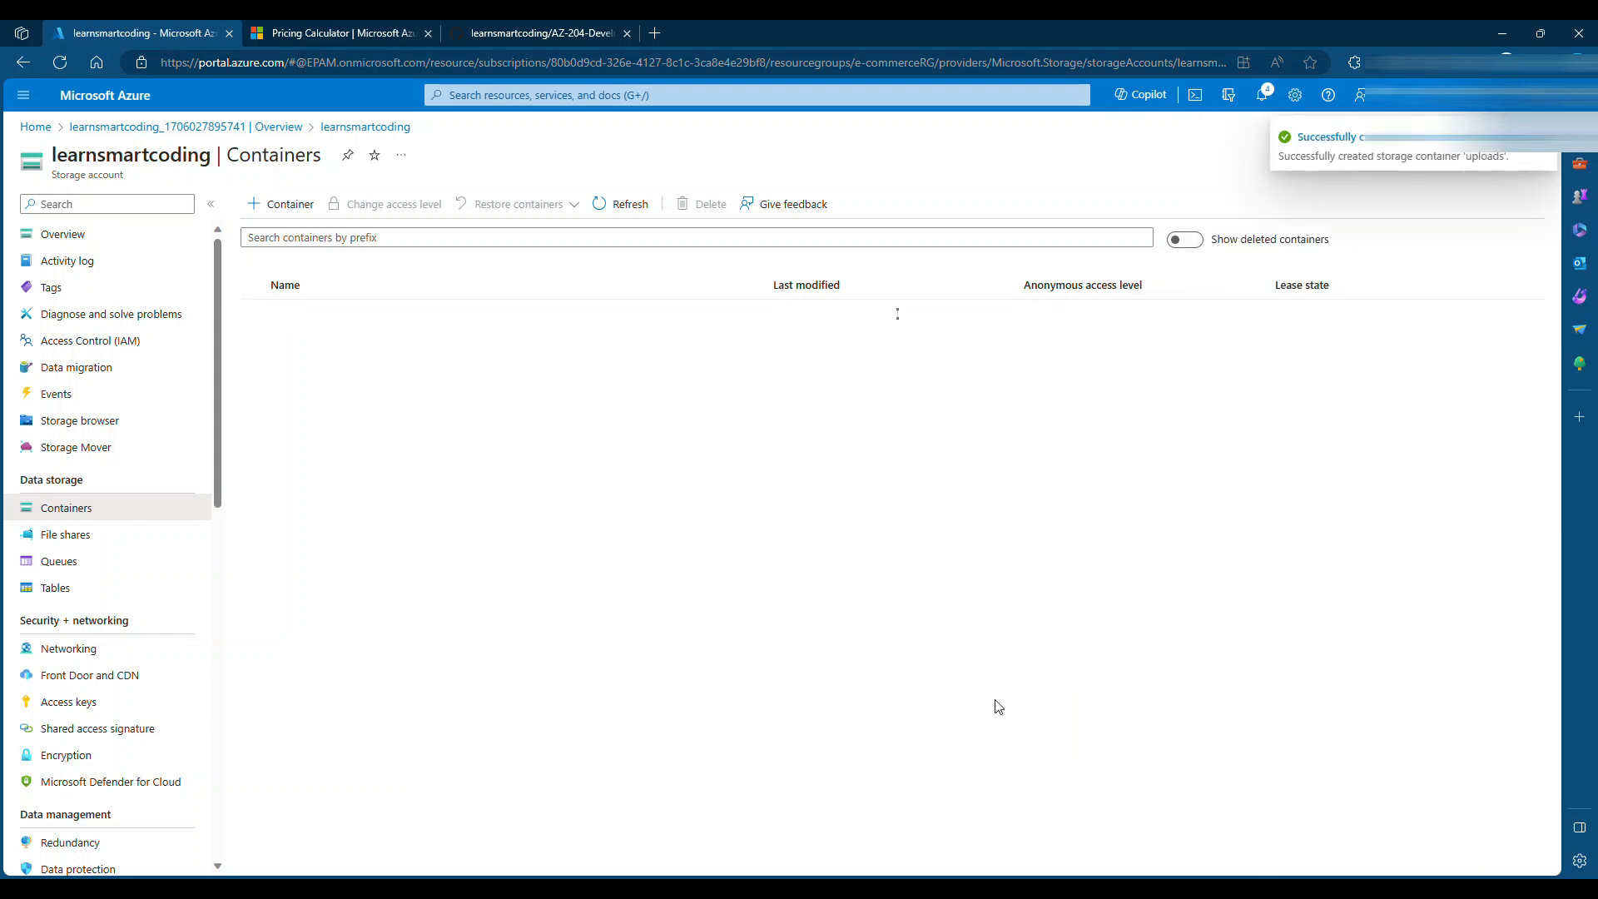
Open the uploads container and upload laptop.png to it
click(290, 341)
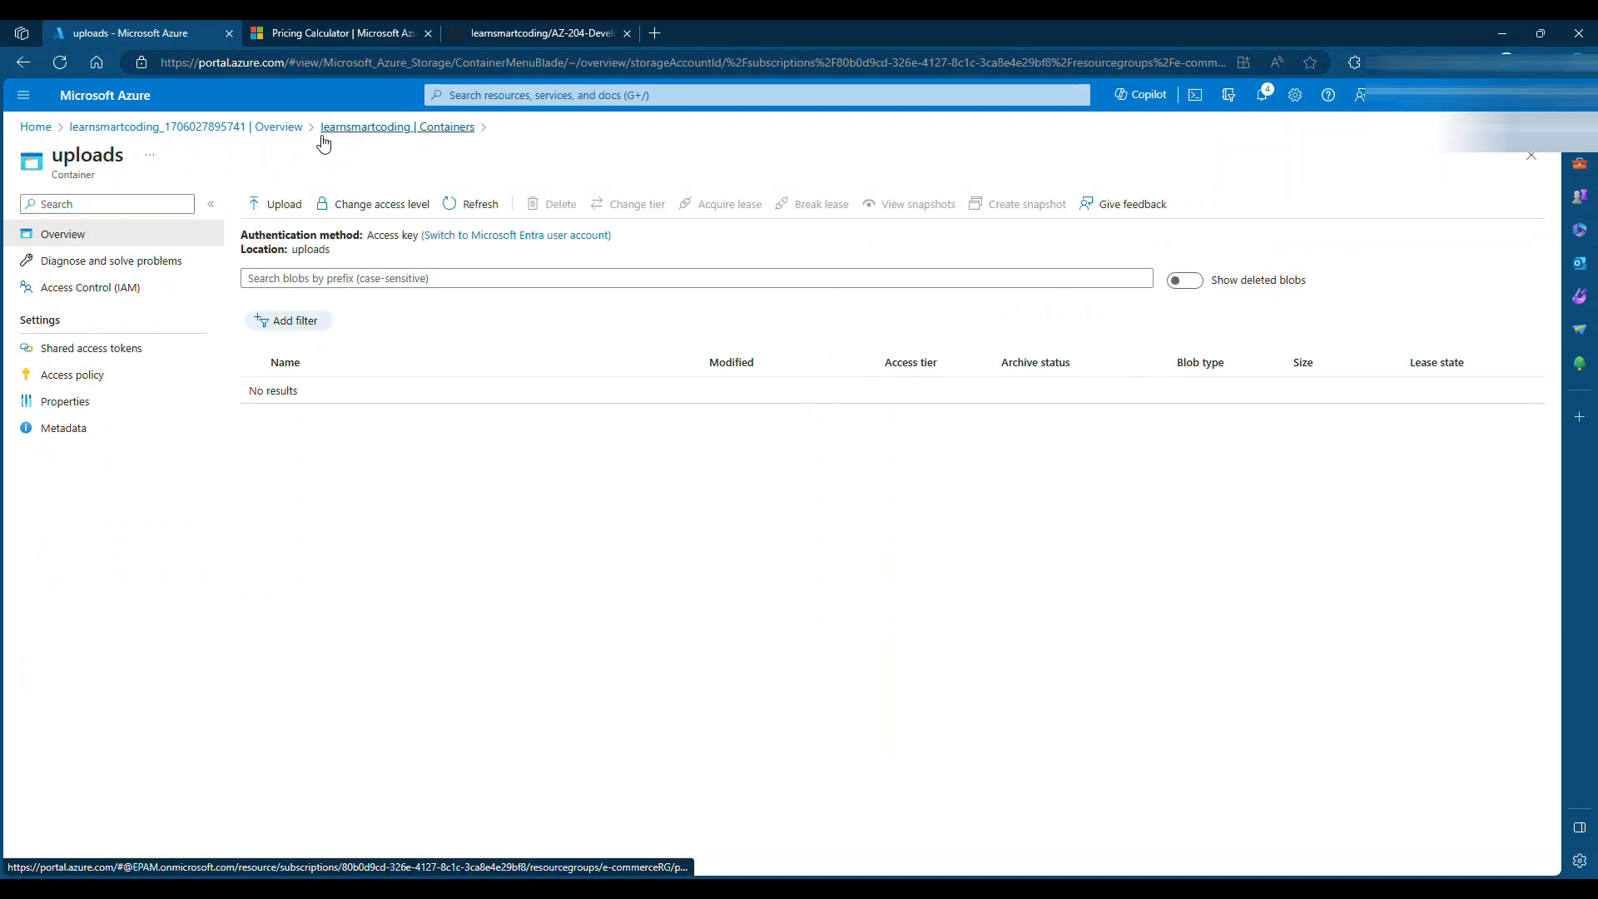
click(293, 206)
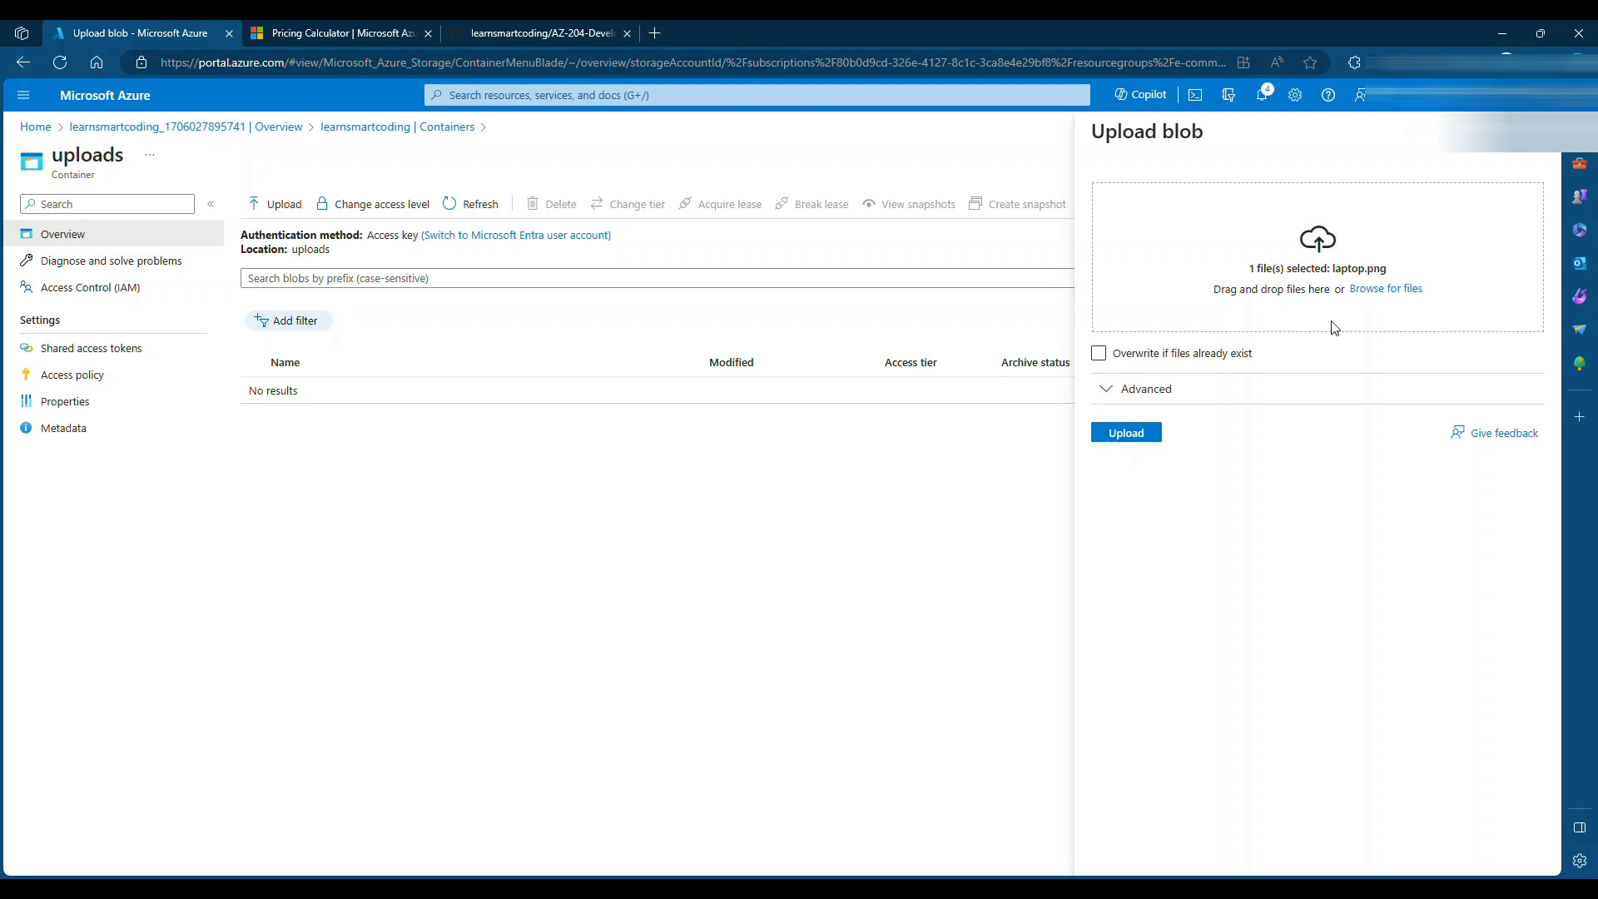
click(1132, 436)
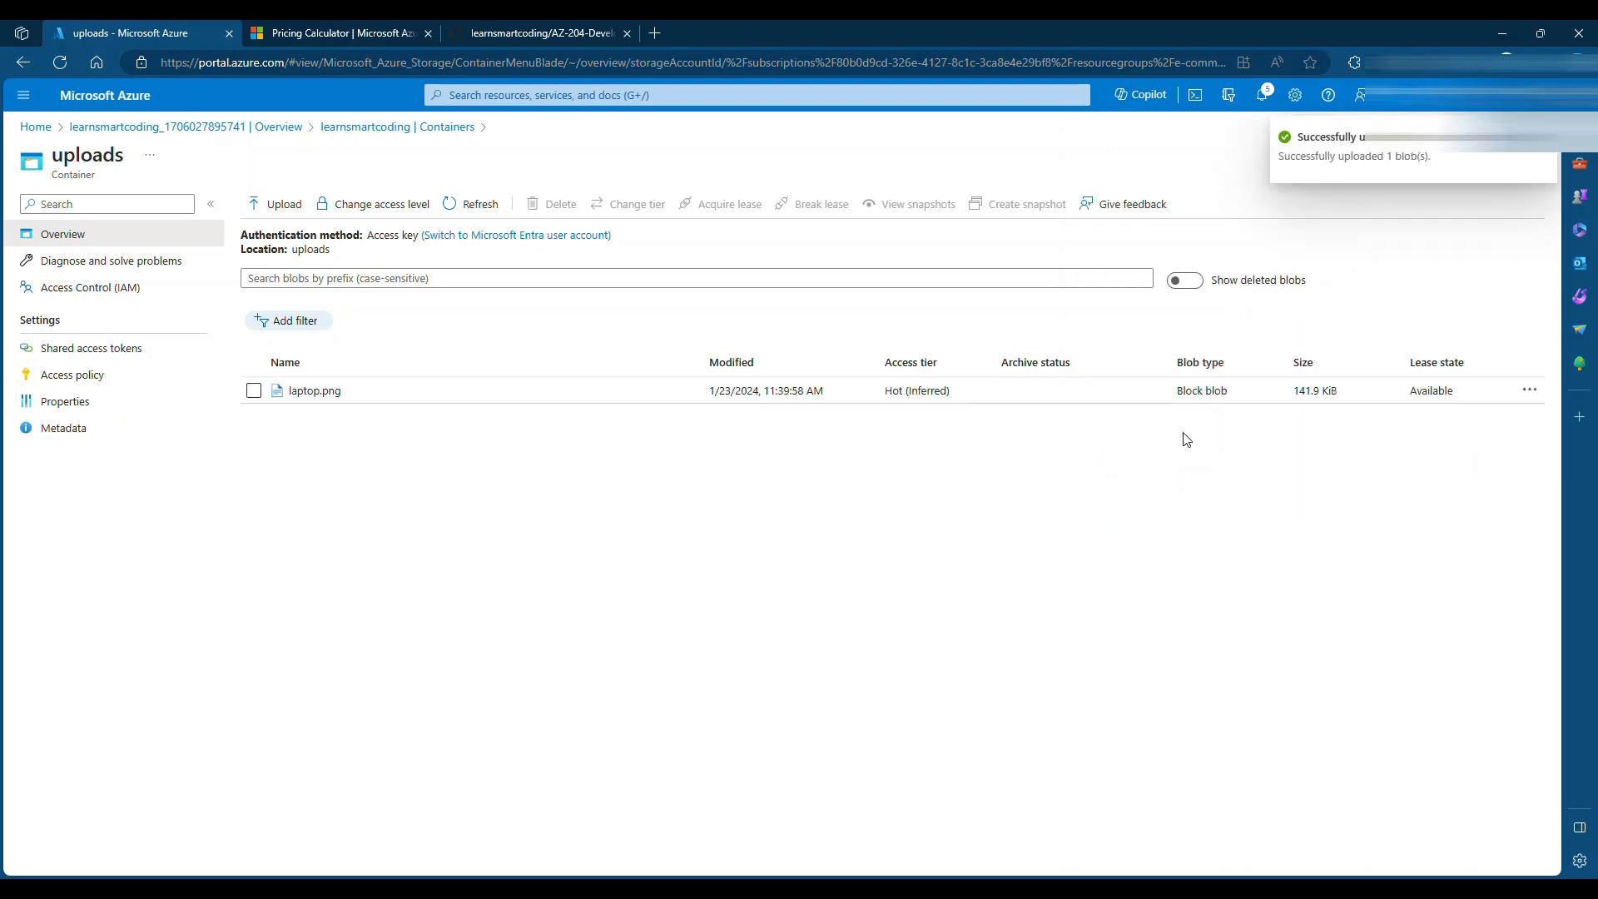
Copy the URL of the laptop.png blob and try to open it in a new browser tab
click(326, 393)
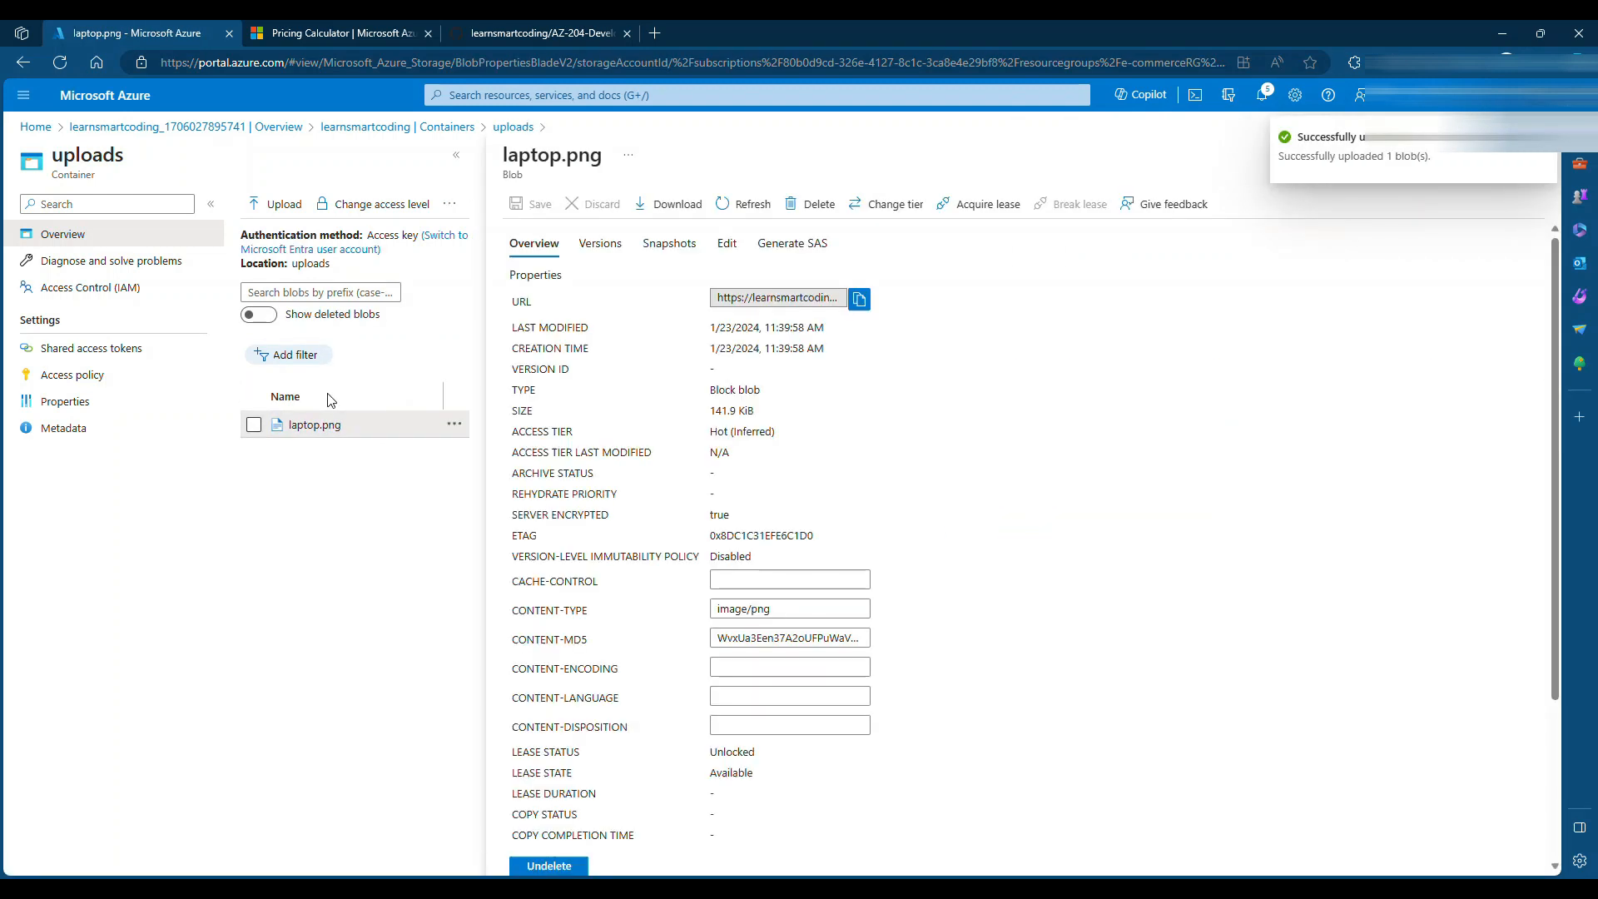
click(859, 299)
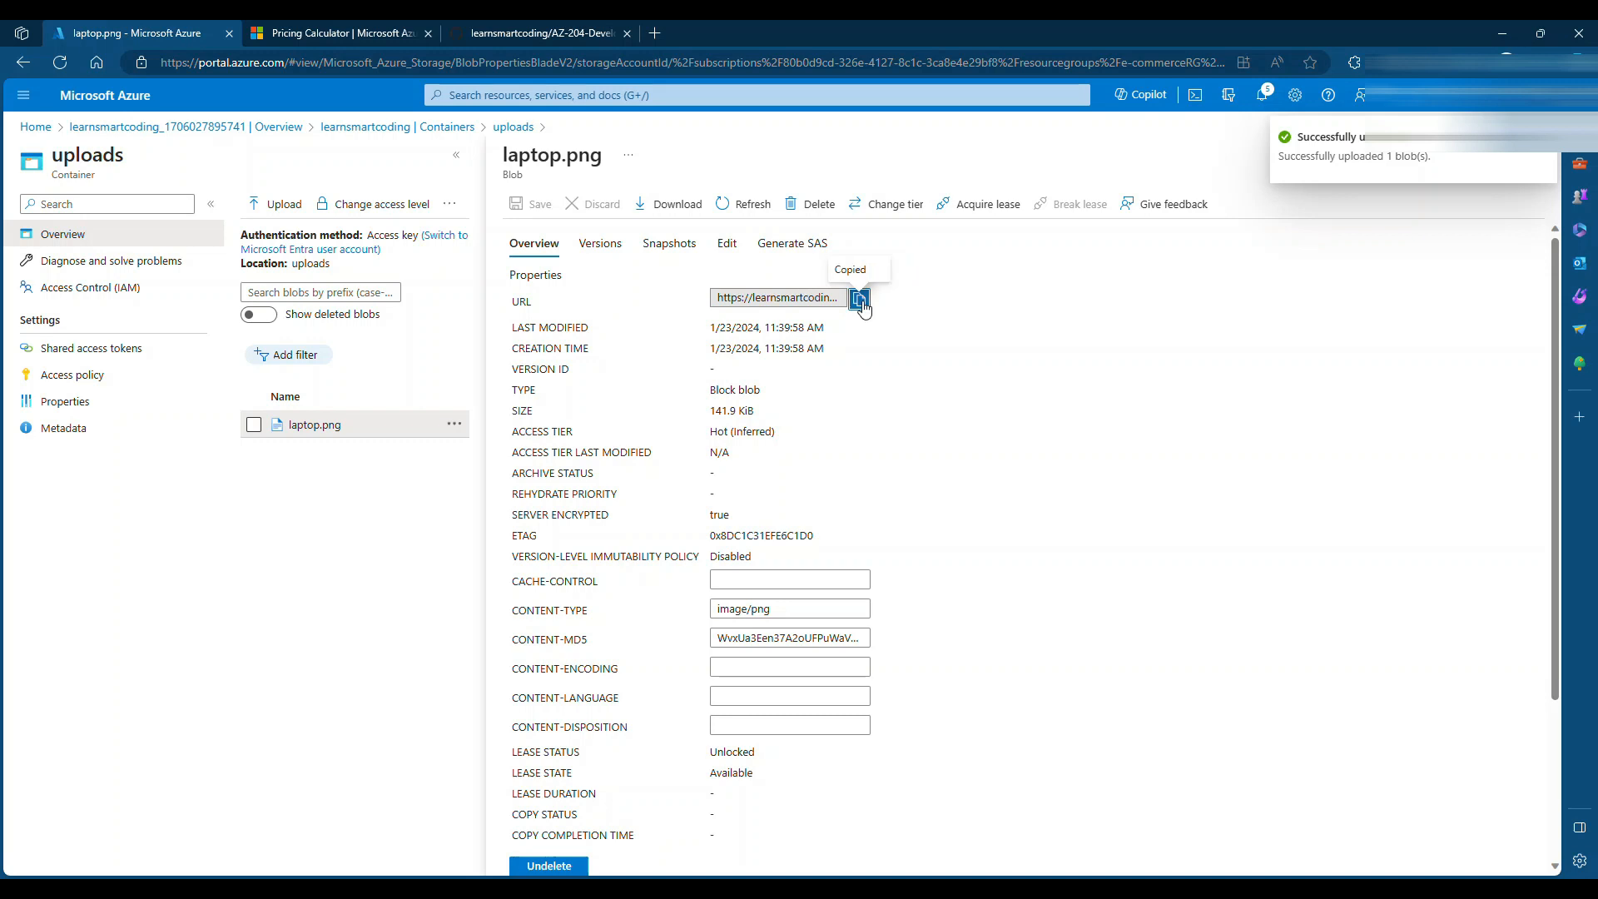
click(658, 33)
key(ctrl+v)
key(Return)
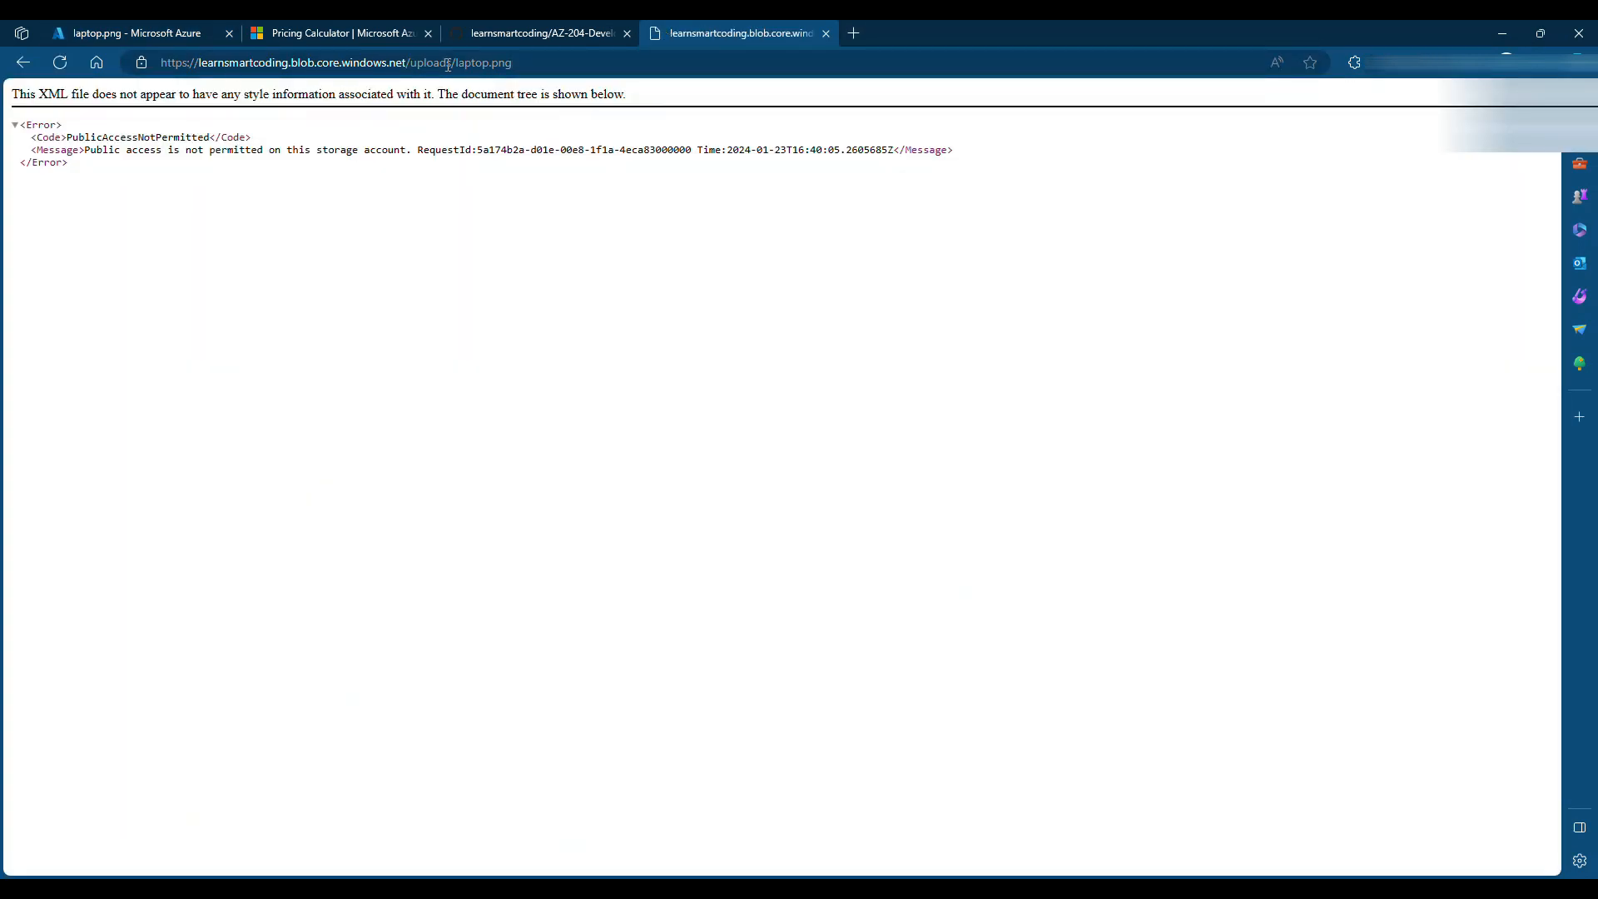
Examine the account address, container and file name parts of the blob URL
drag(200, 62, 399, 56)
double_click(426, 63)
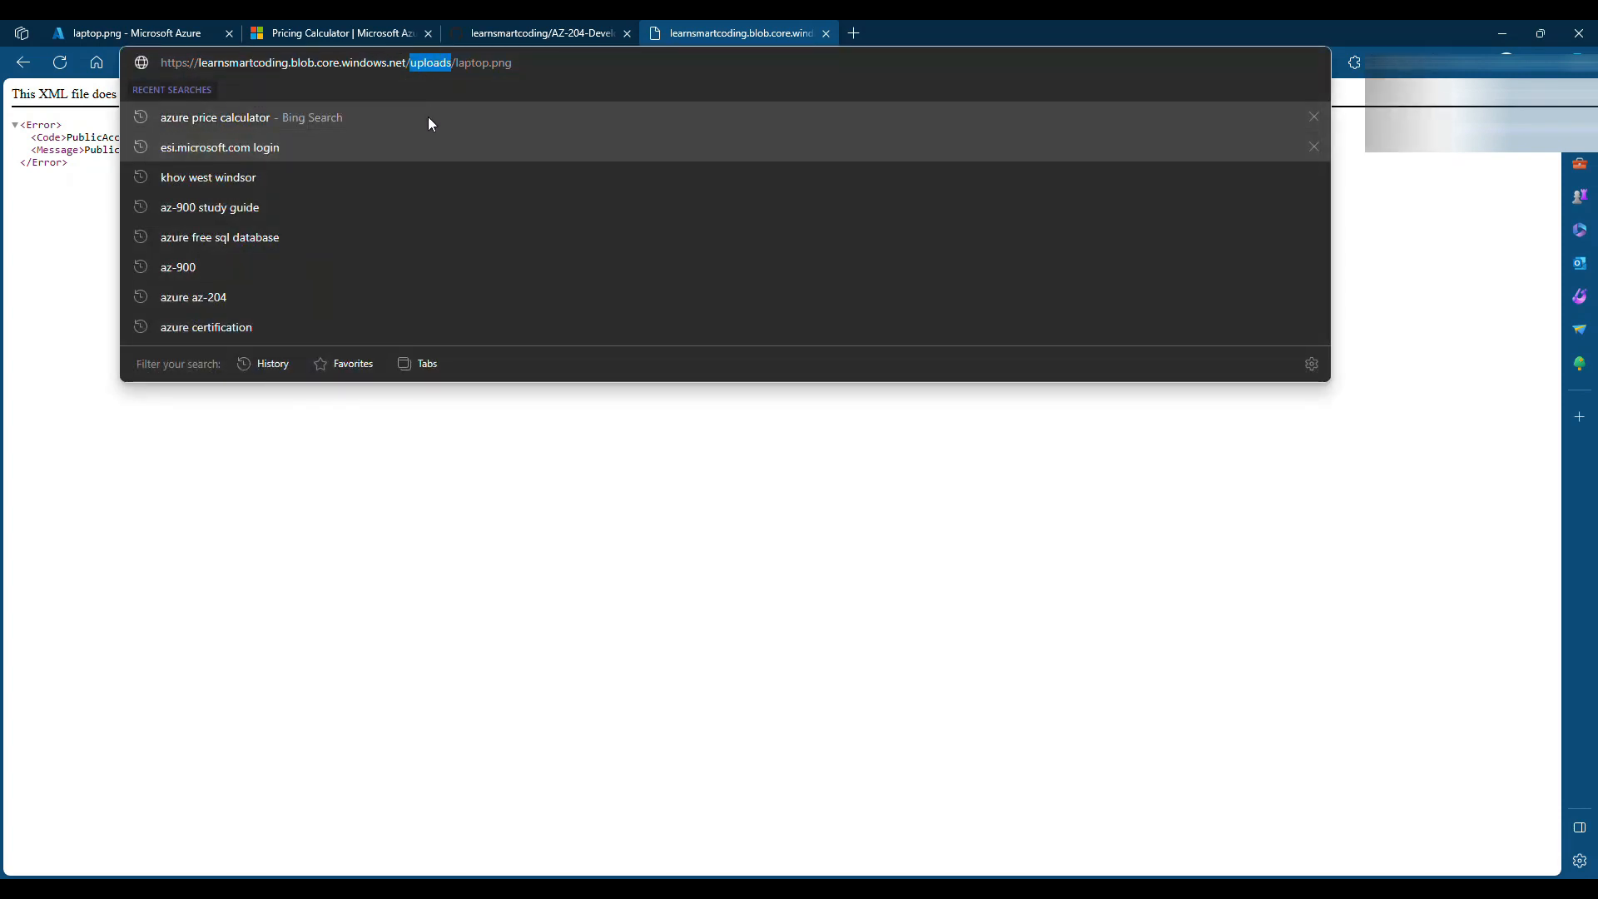
drag(456, 62, 578, 61)
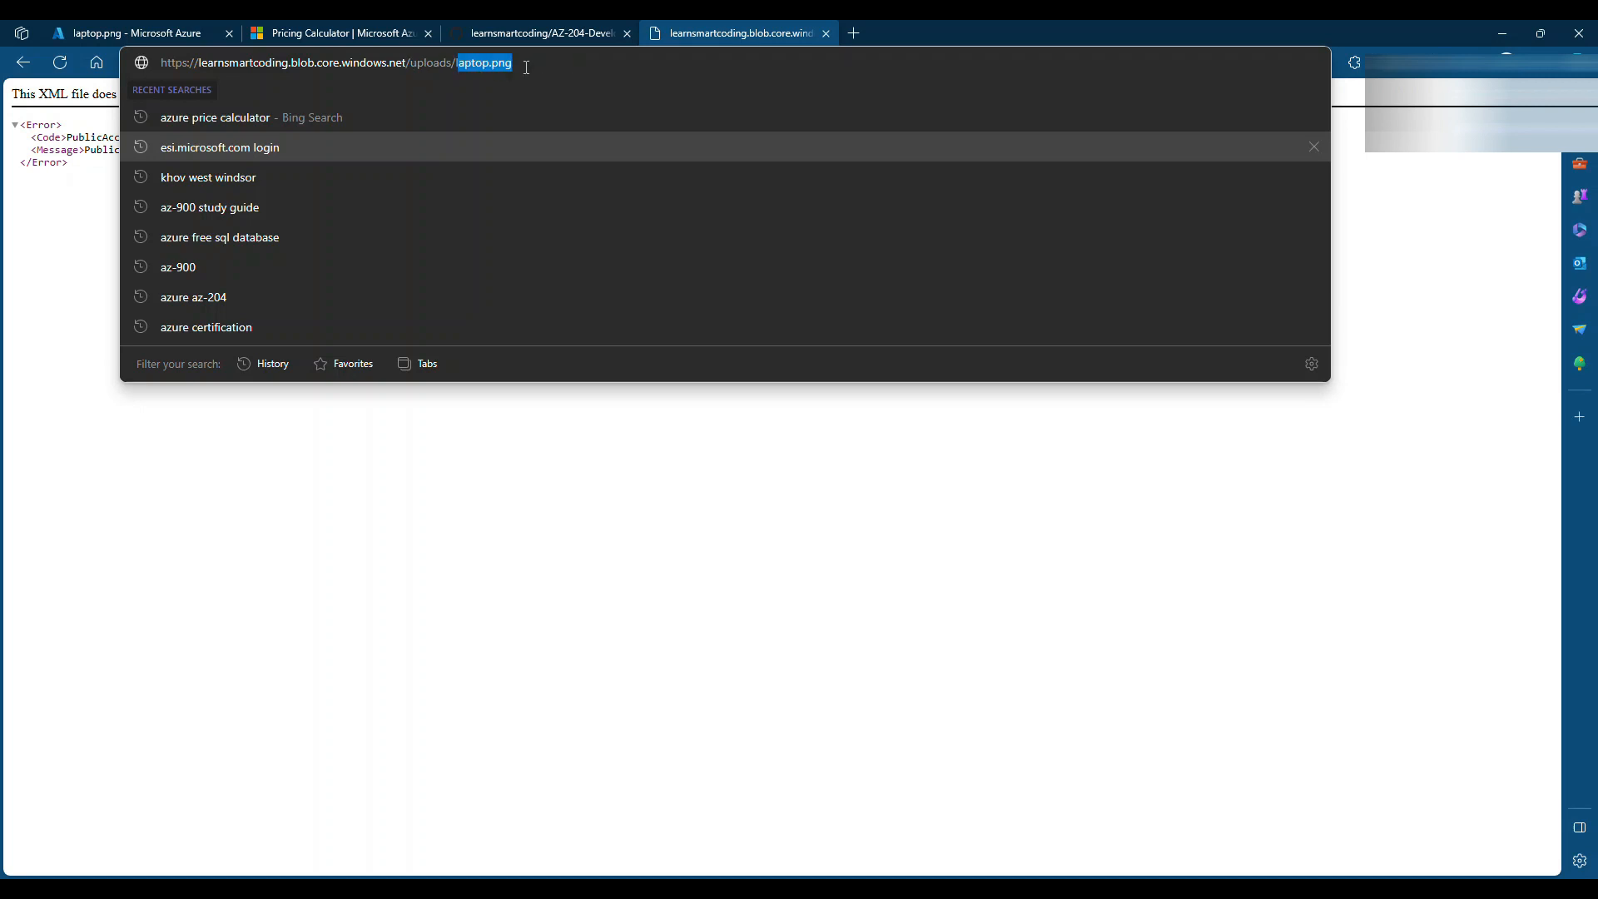
click(497, 33)
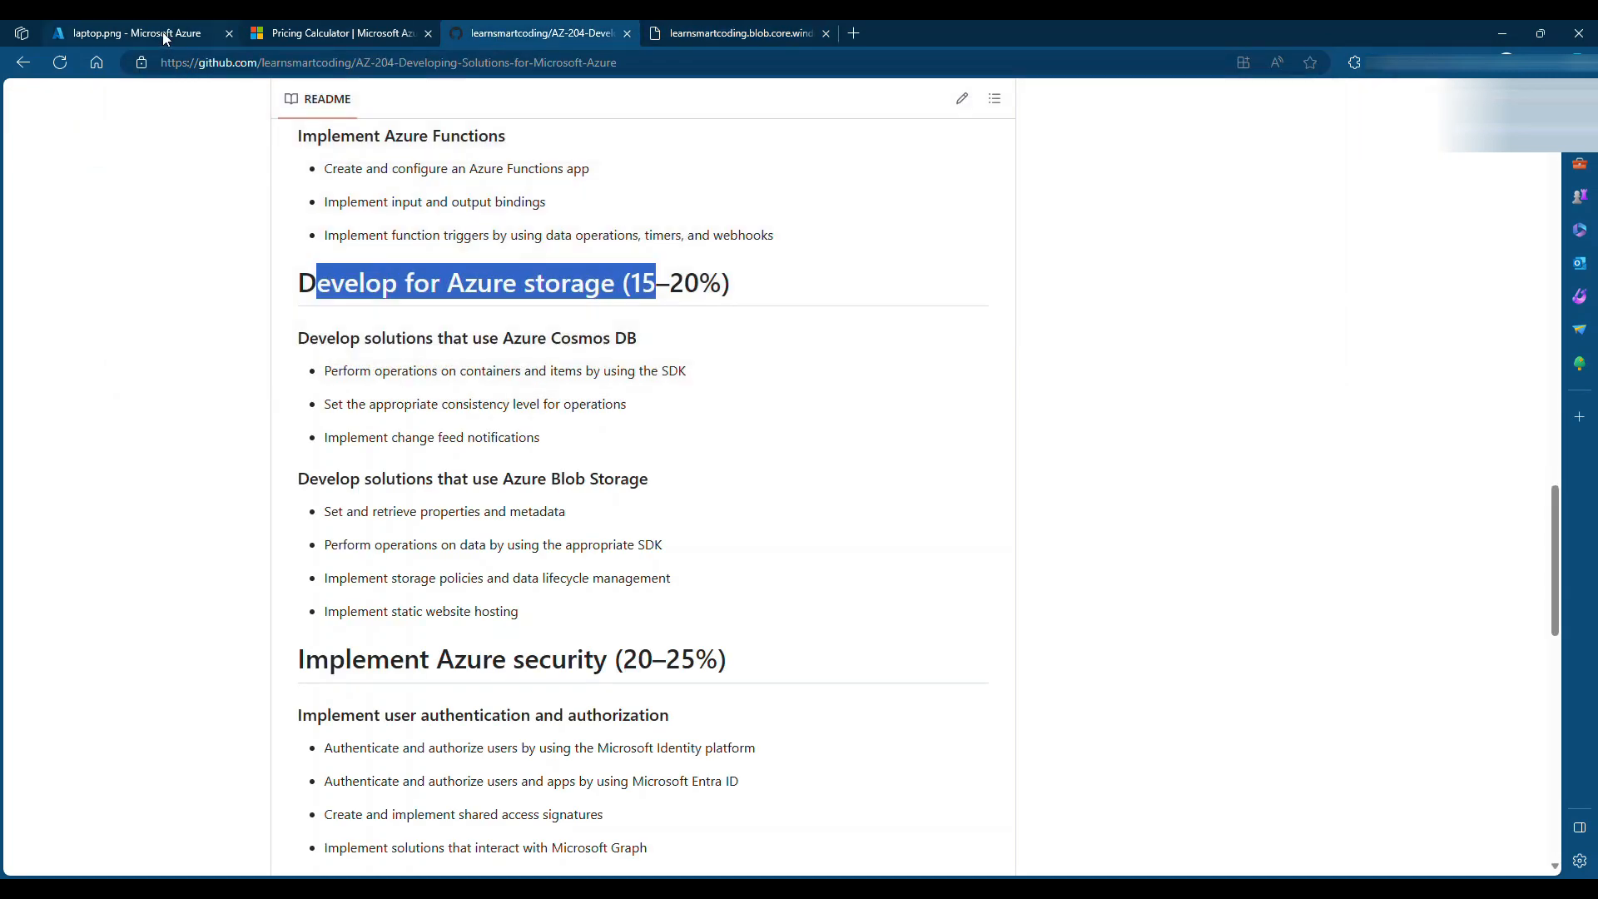
click(167, 34)
click(732, 33)
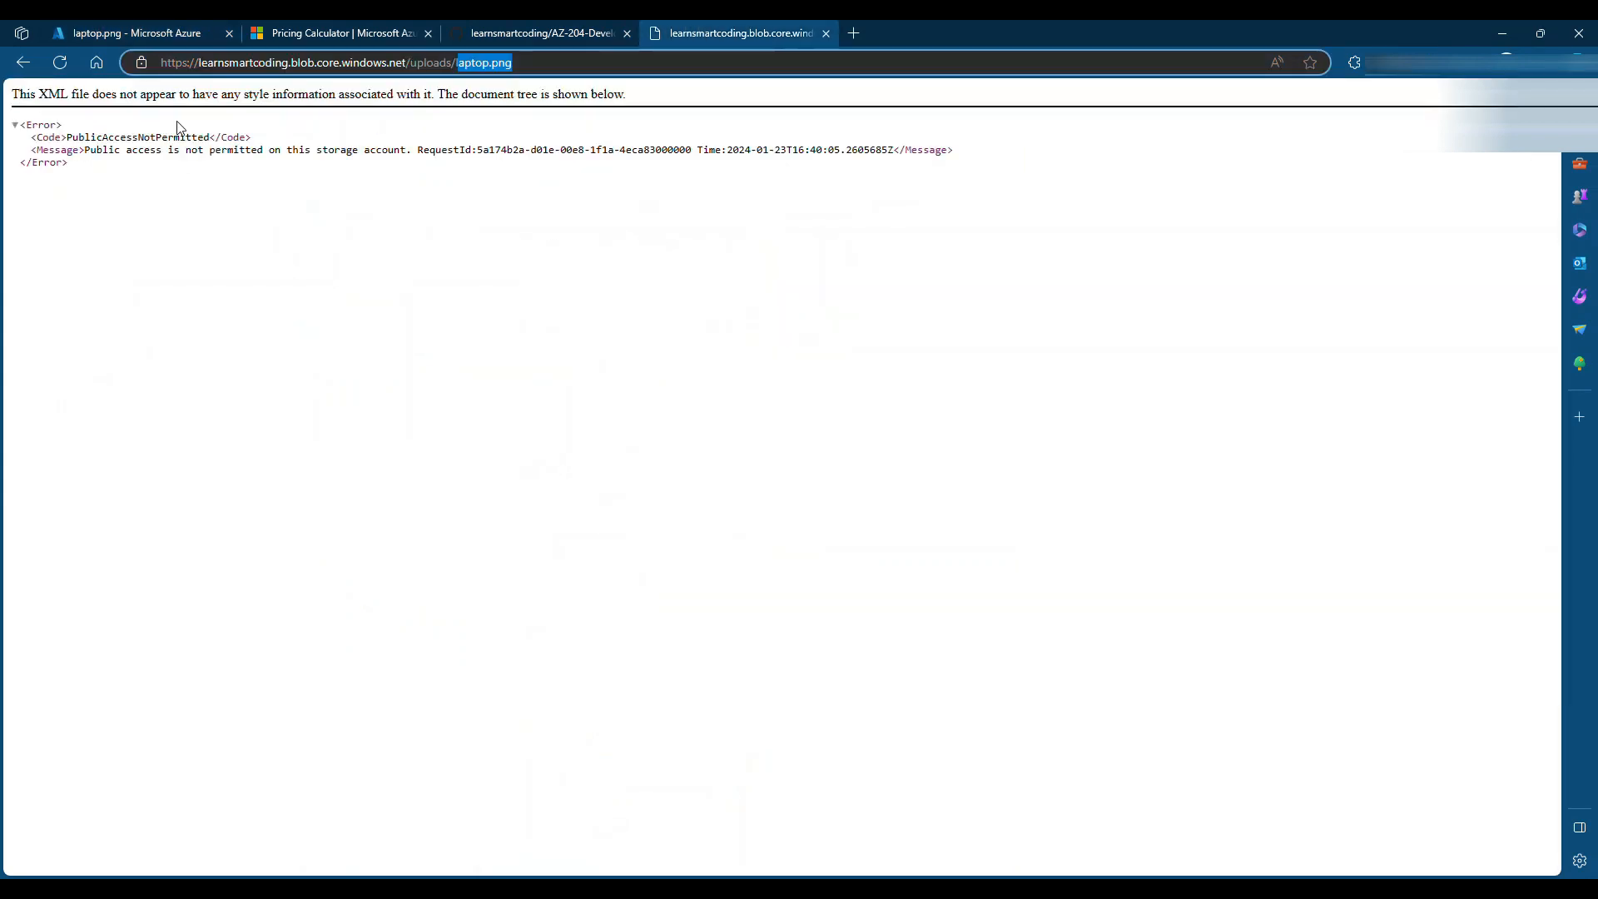
click(516, 35)
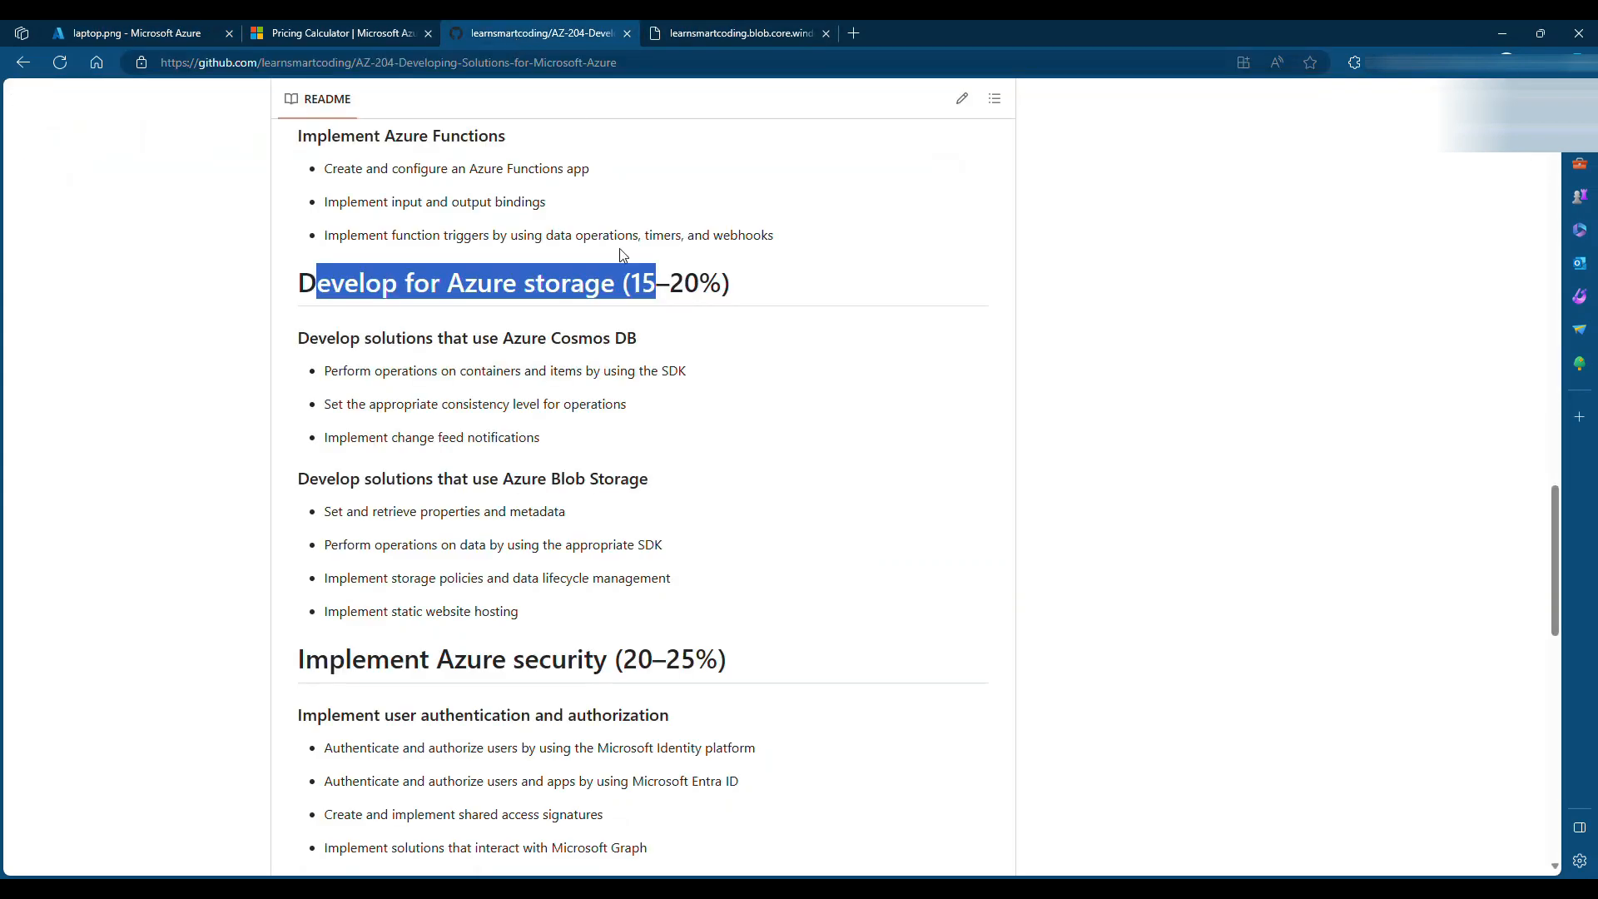
Generate a SAS token and URL for laptop.png in the Azure portal, keeping account key signing, Read permission and HTTPS only
click(121, 33)
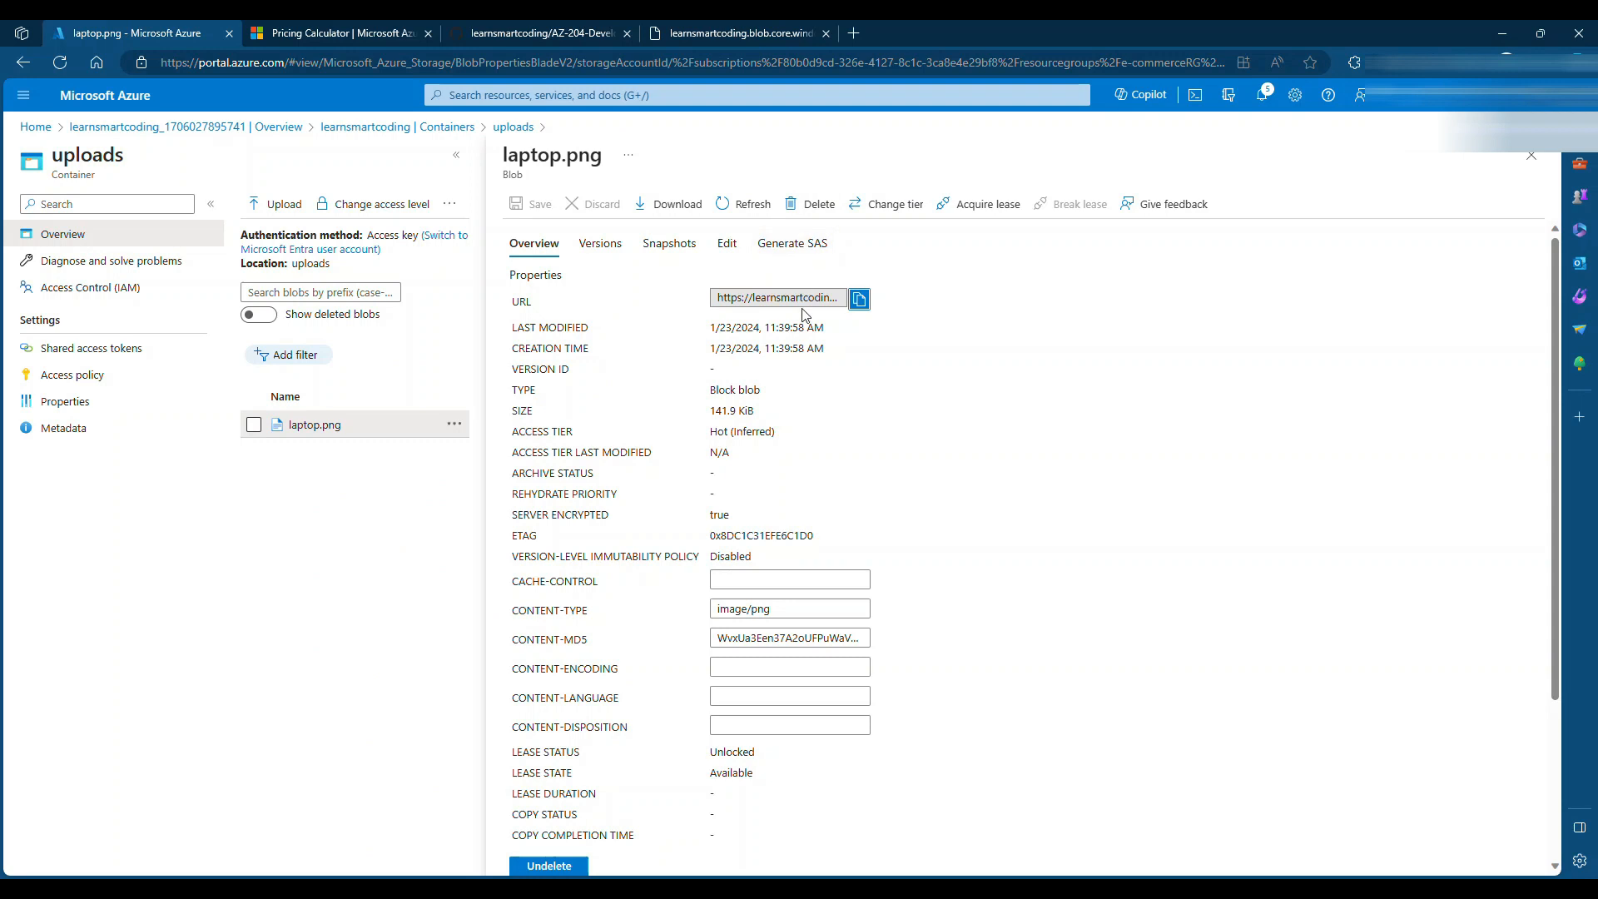
click(790, 254)
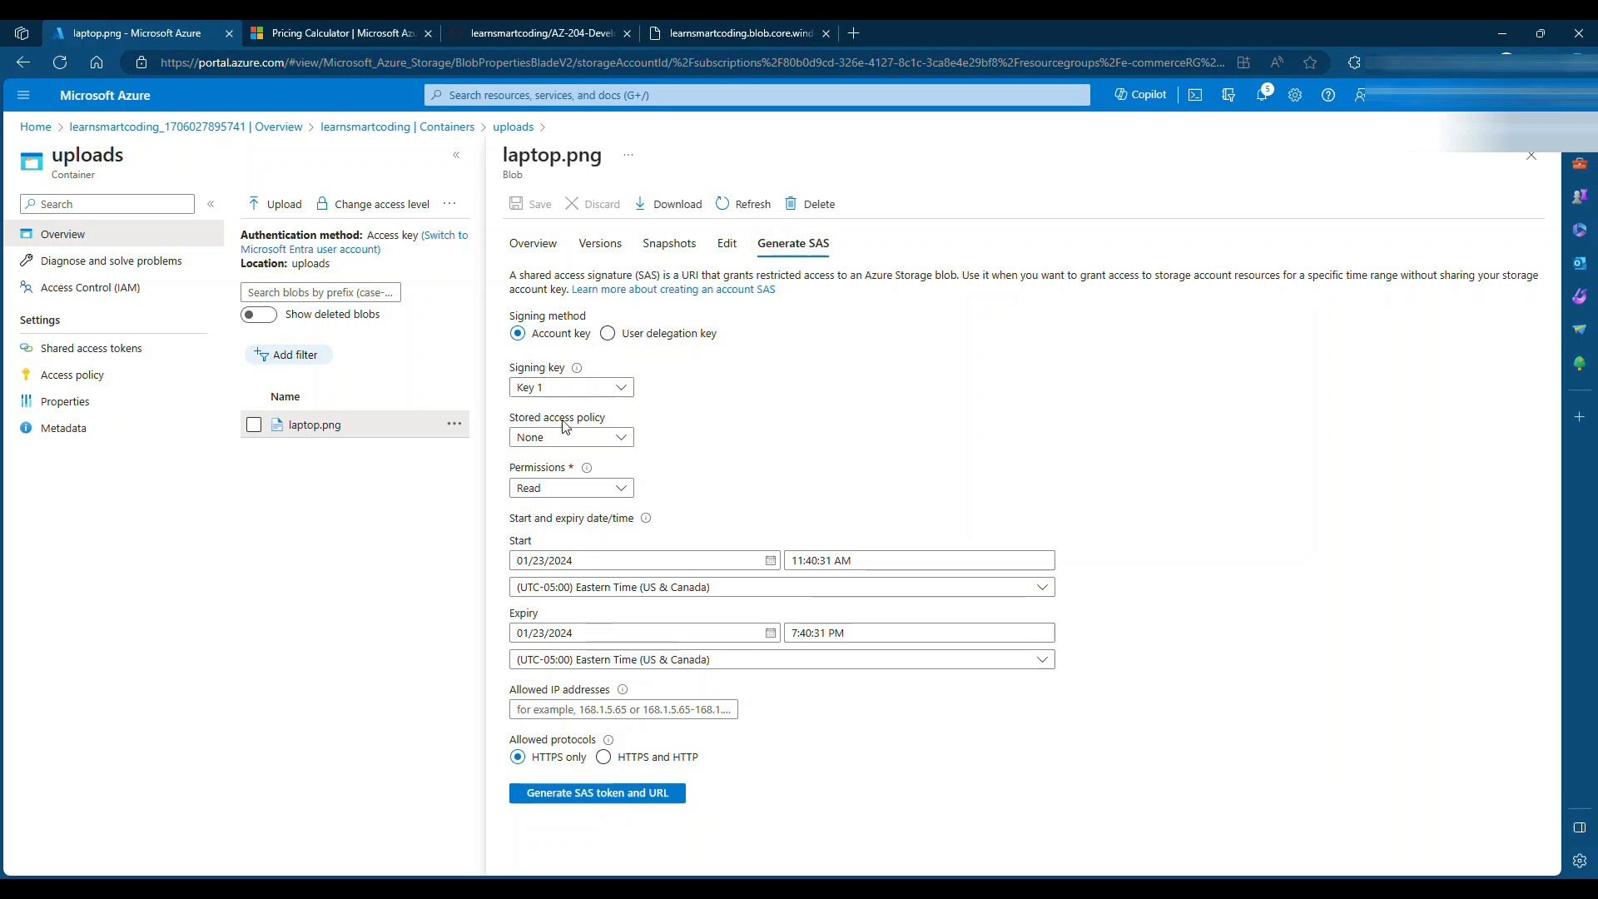
click(581, 488)
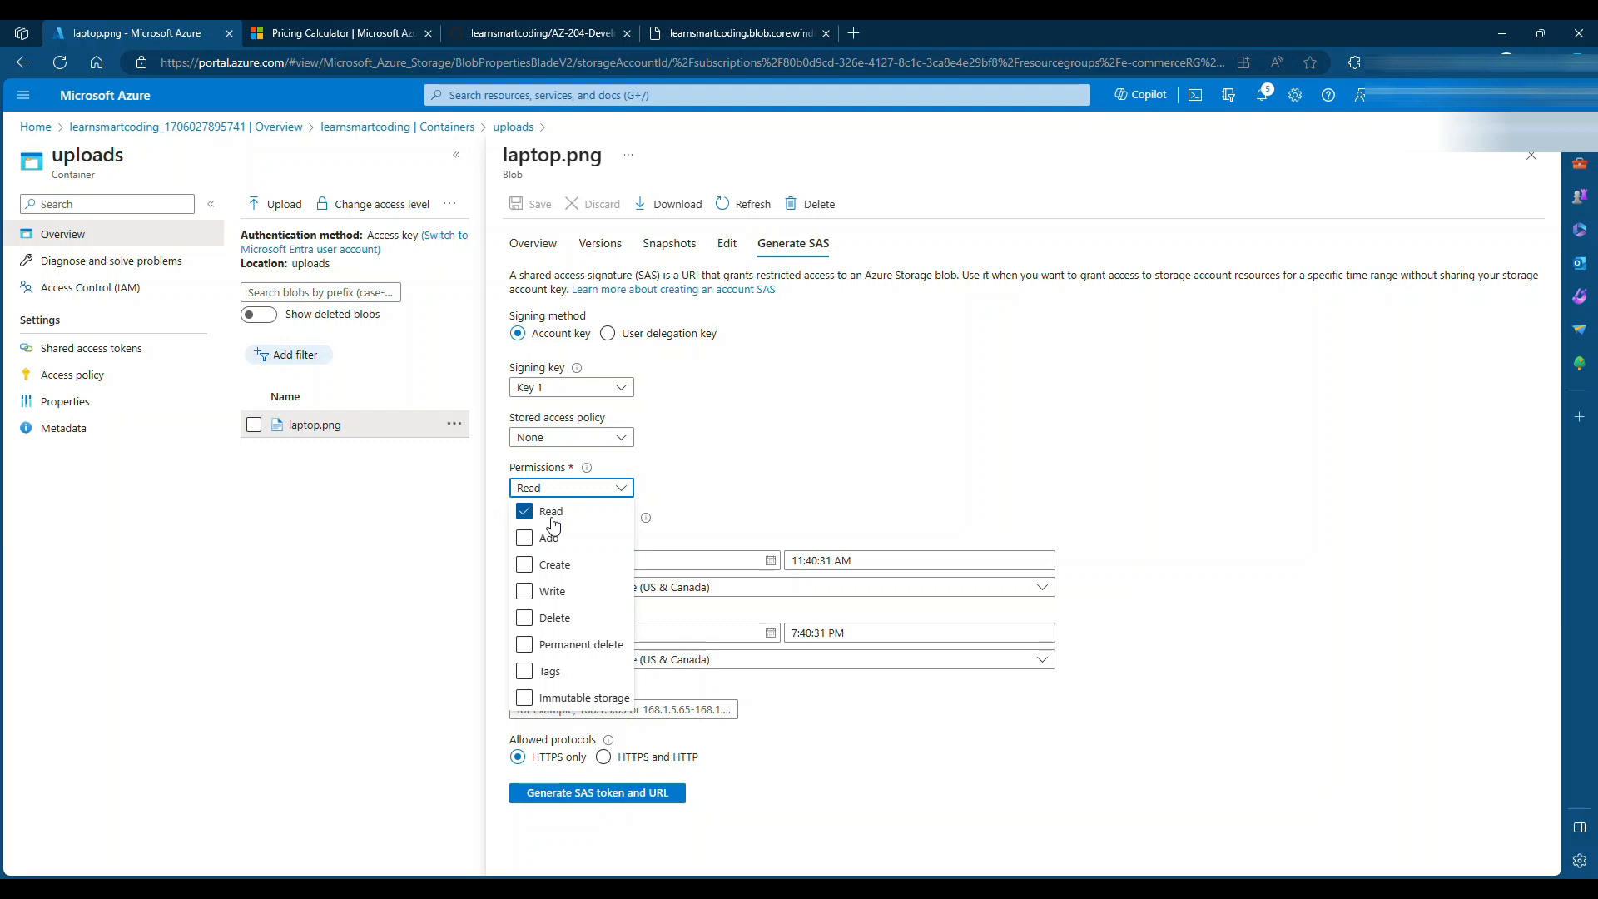
click(753, 492)
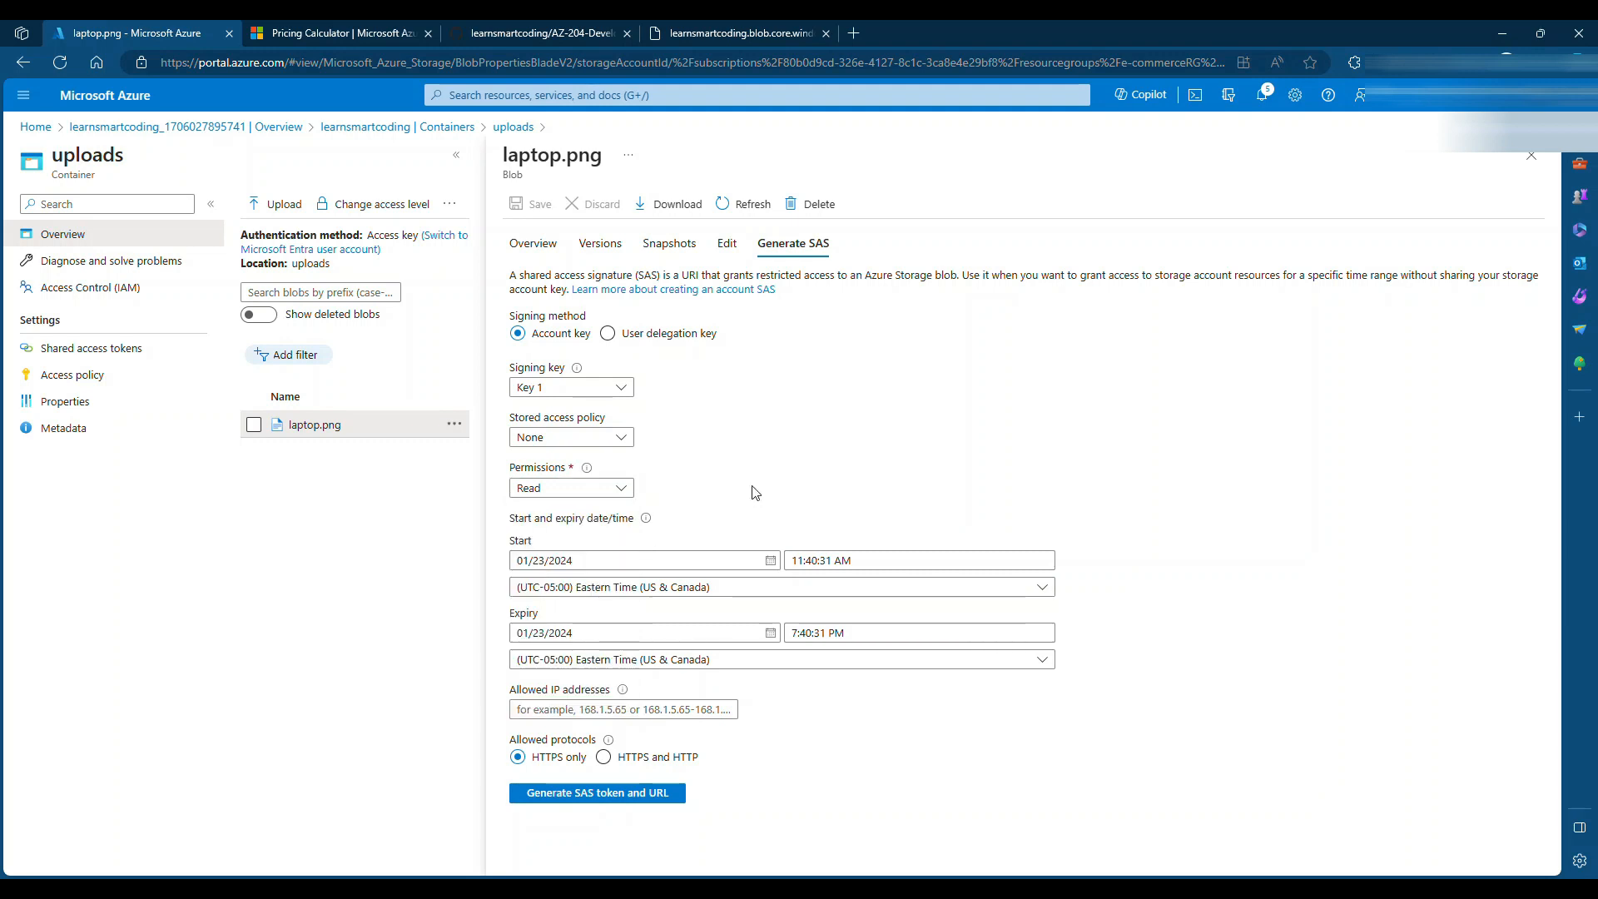
click(577, 797)
scroll(765, 665, down, 2)
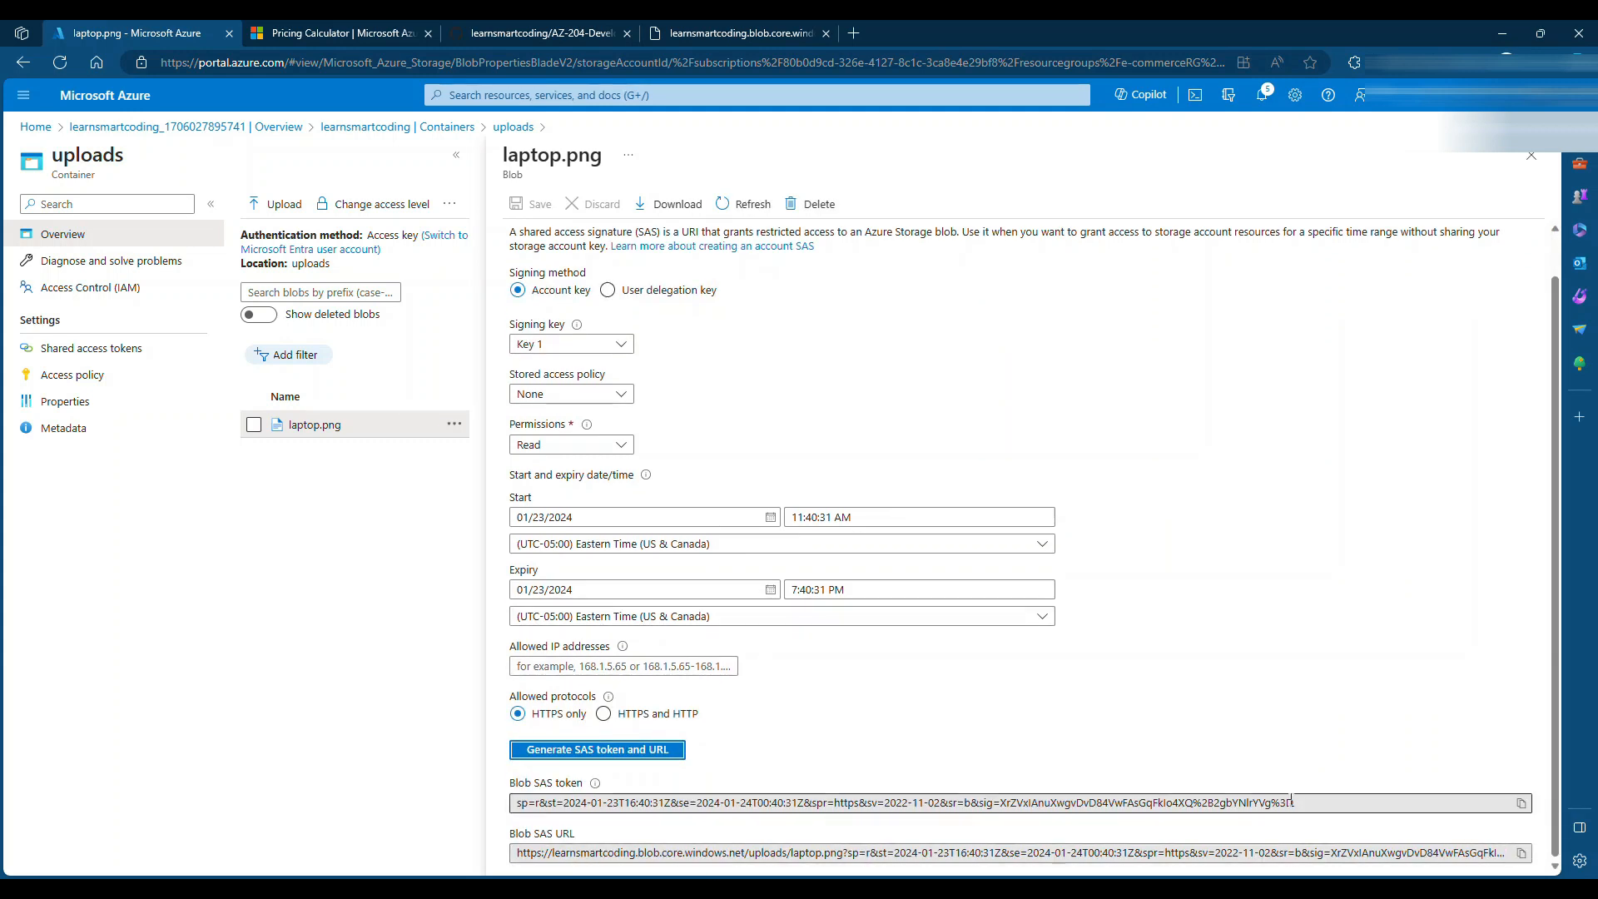
Copy the blob SAS token, append it after a "?" to the laptop.png URL in its browser tab and load the image
click(1520, 803)
click(727, 33)
click(525, 63)
text(?)
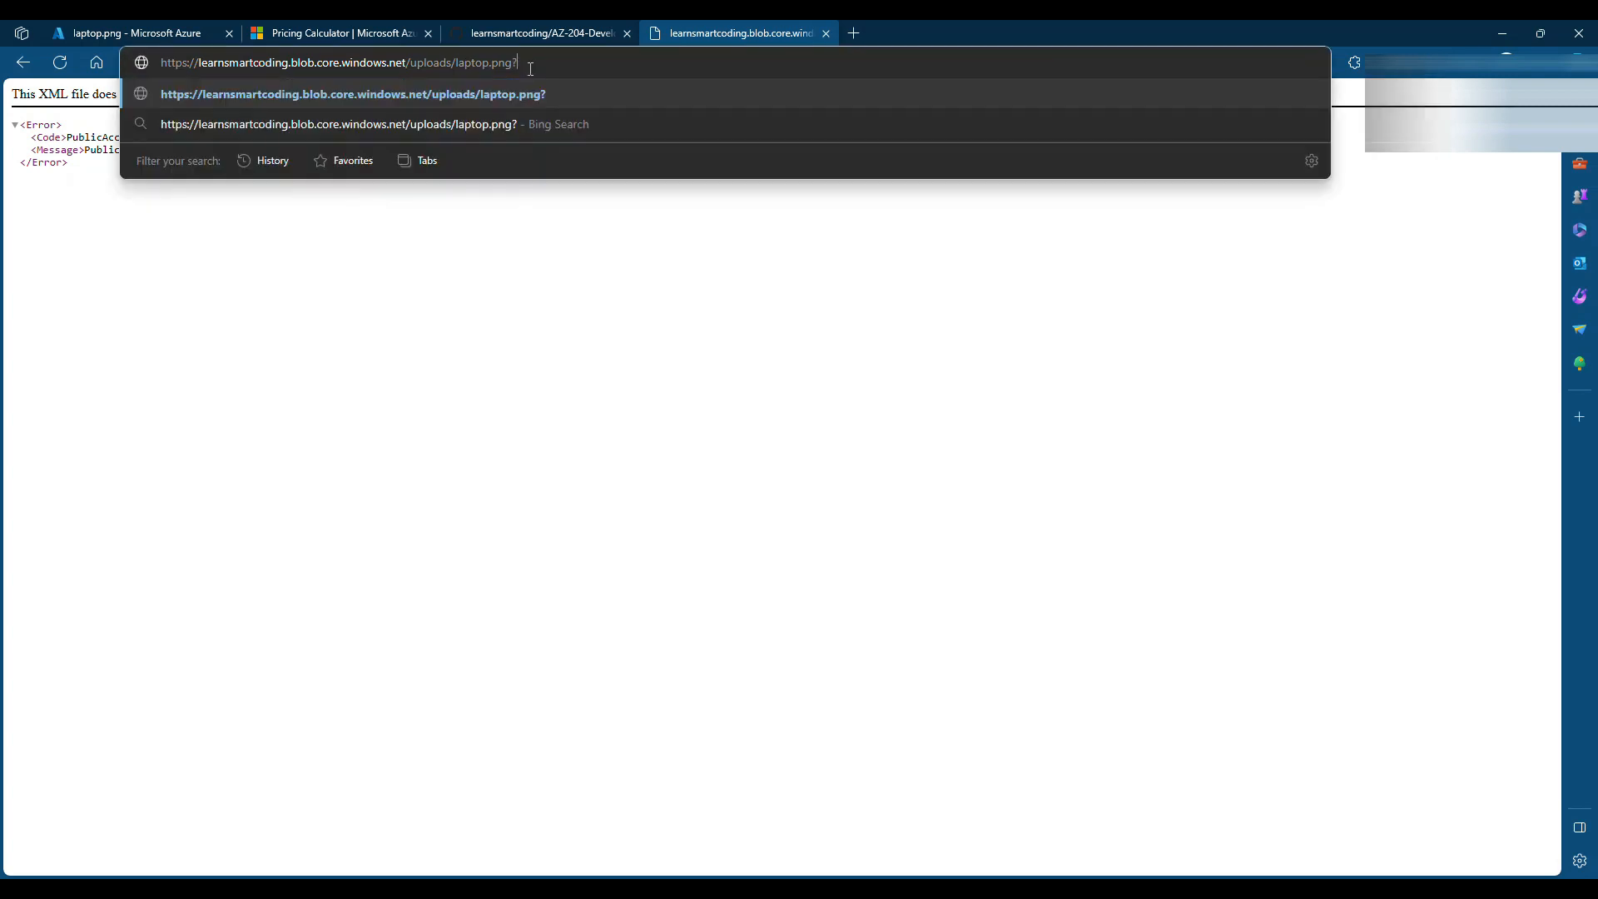
key(ctrl+v)
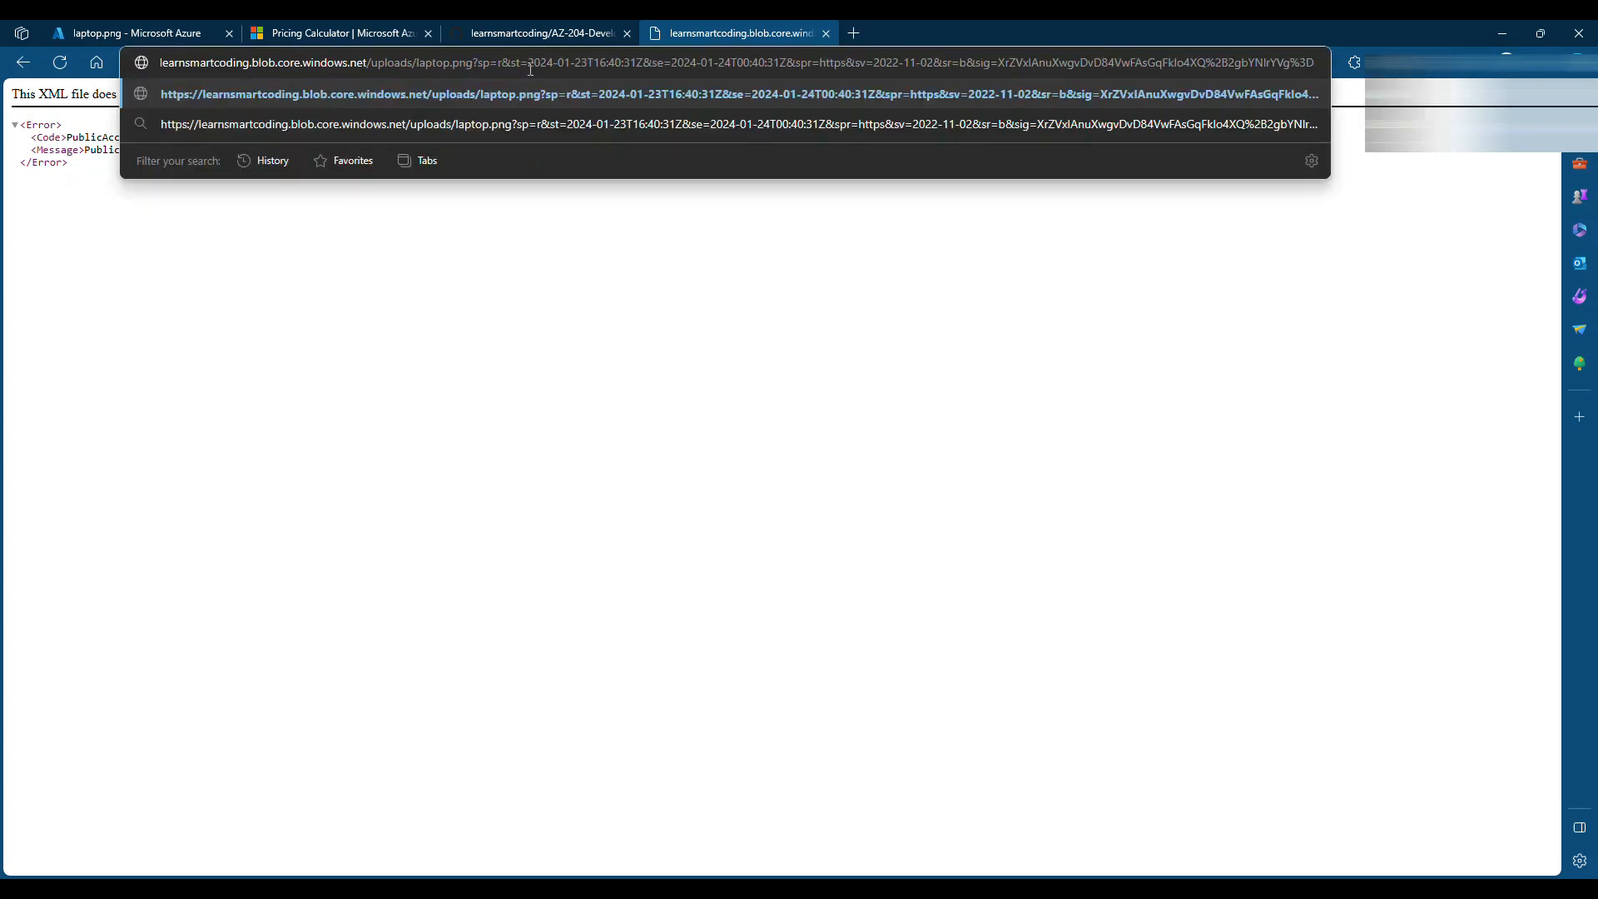
key(Return)
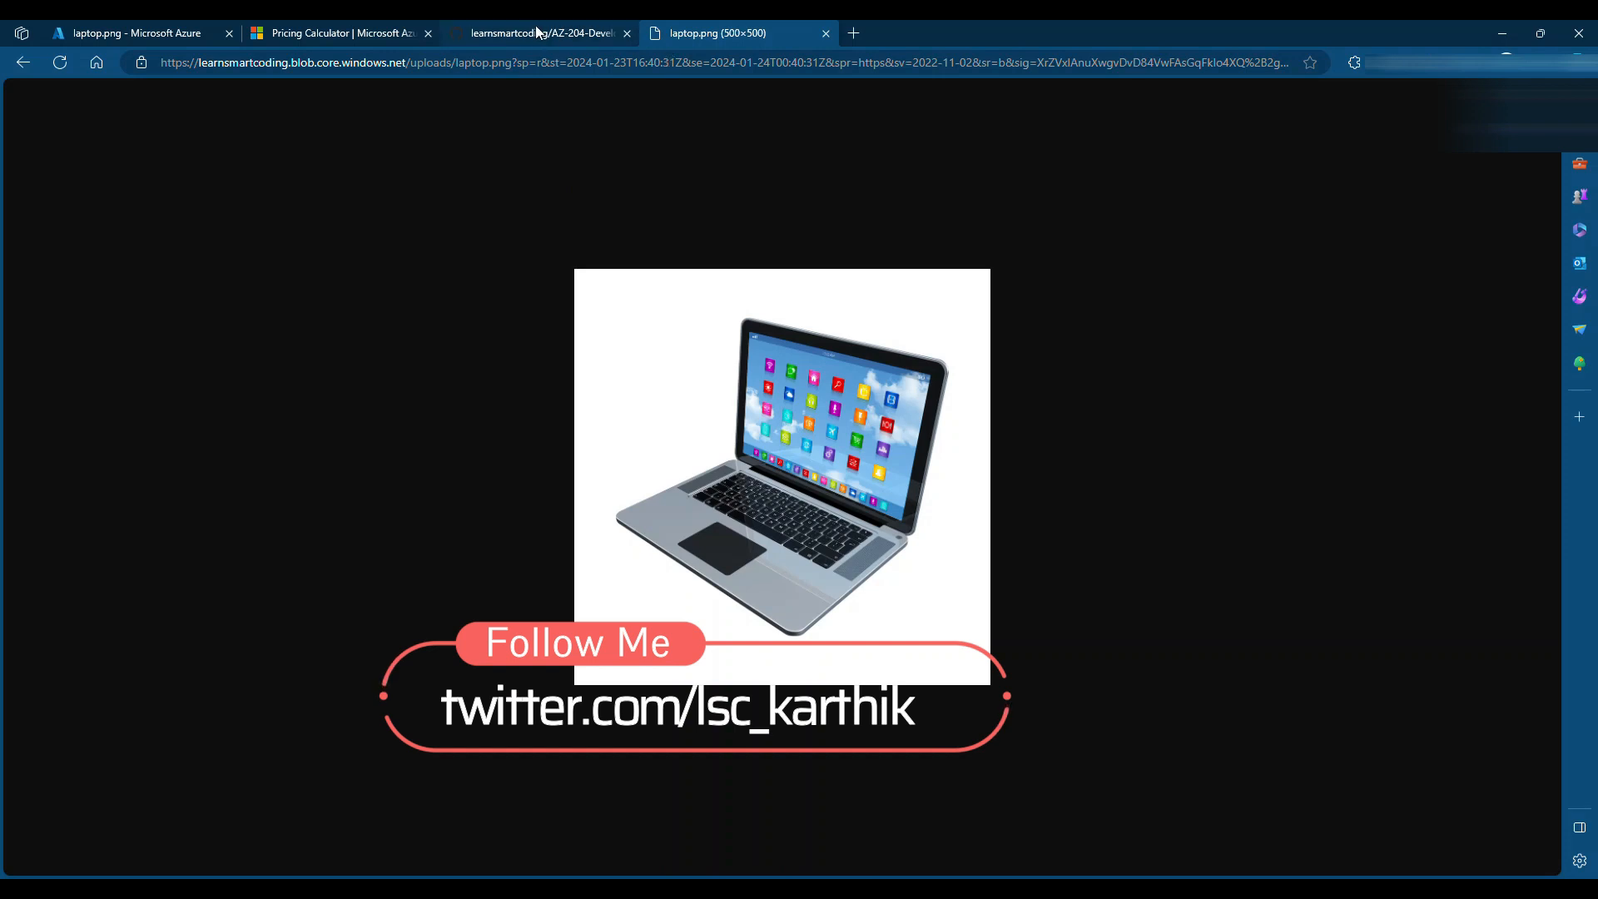
Examine the permission and start time parameters of the generated blob SAS token, and review the laptop.png tab and the AZ-204 GitHub outline
click(536, 31)
click(117, 32)
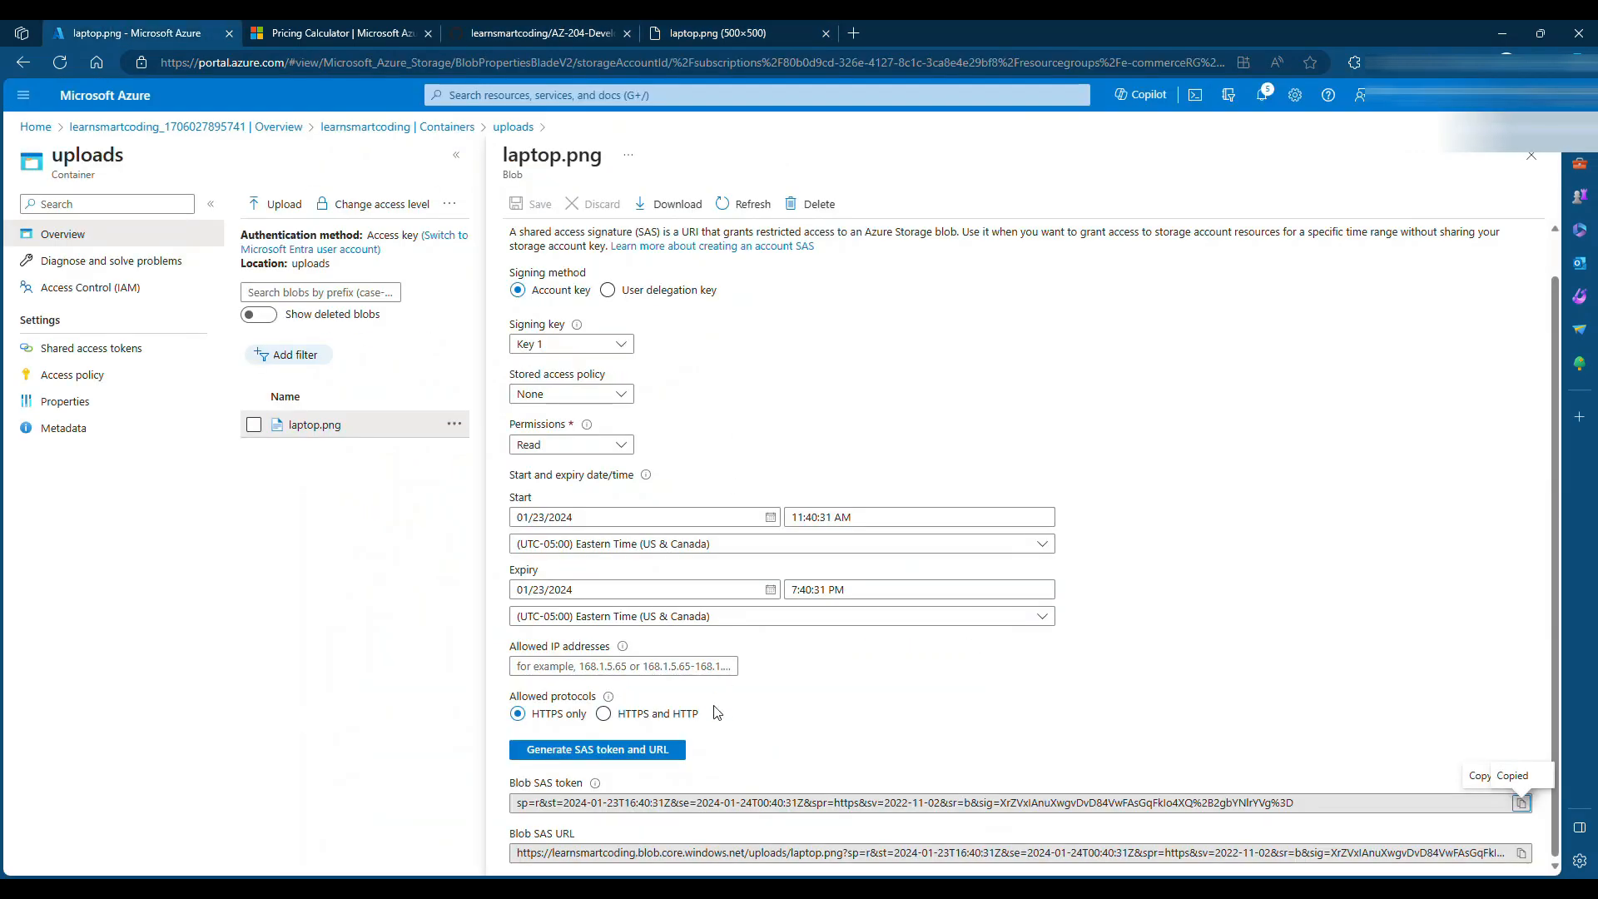
click(538, 804)
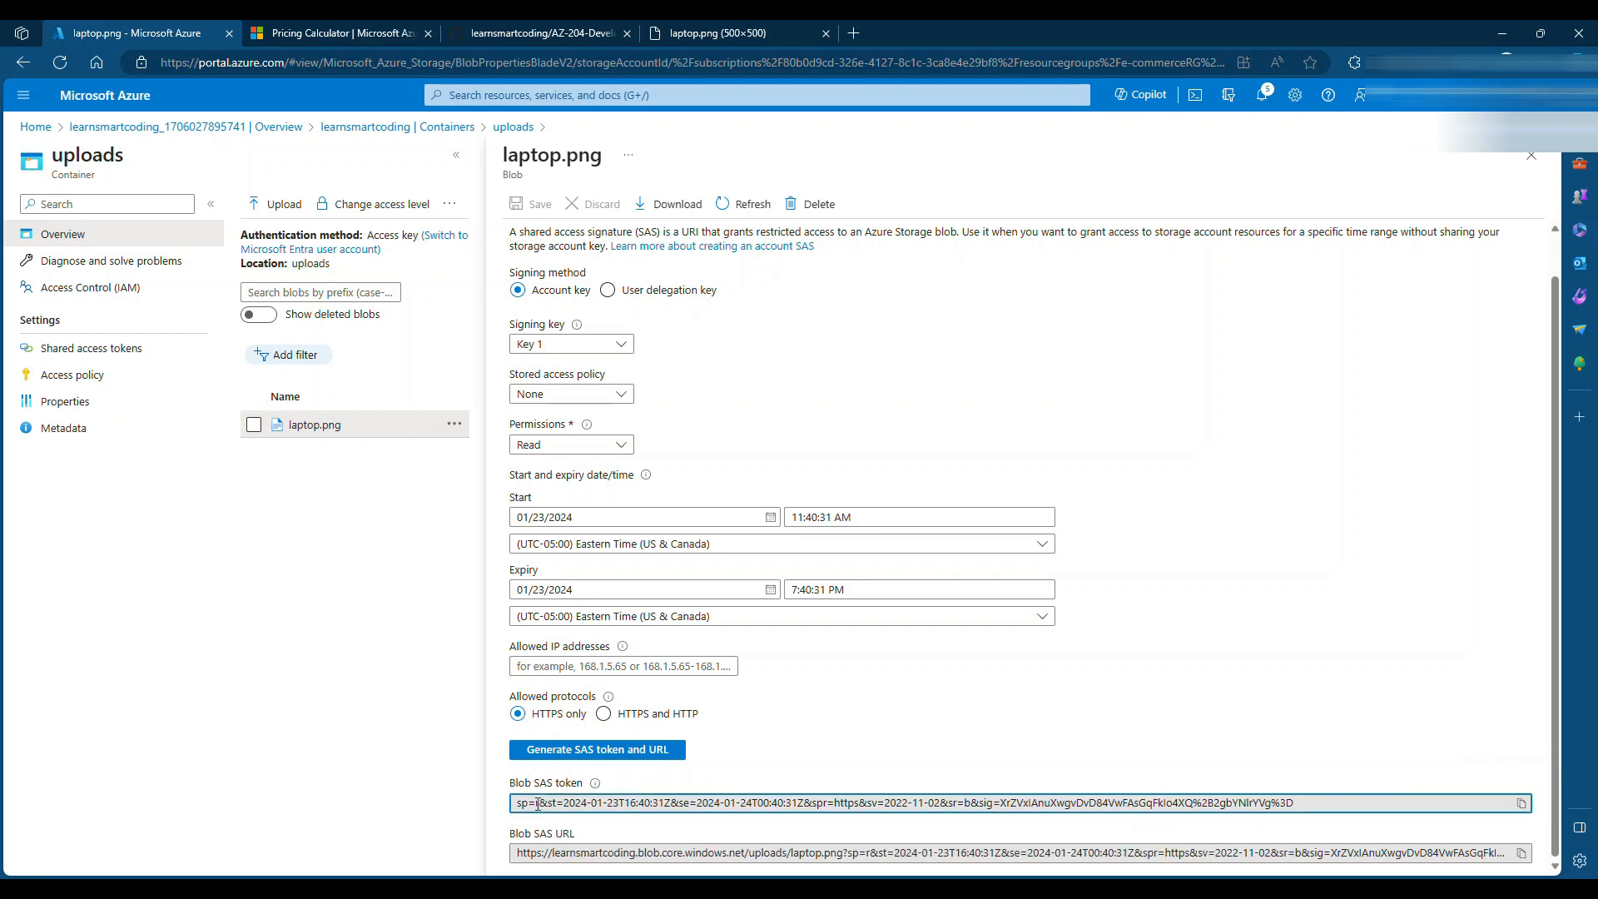
double_click(573, 804)
click(744, 47)
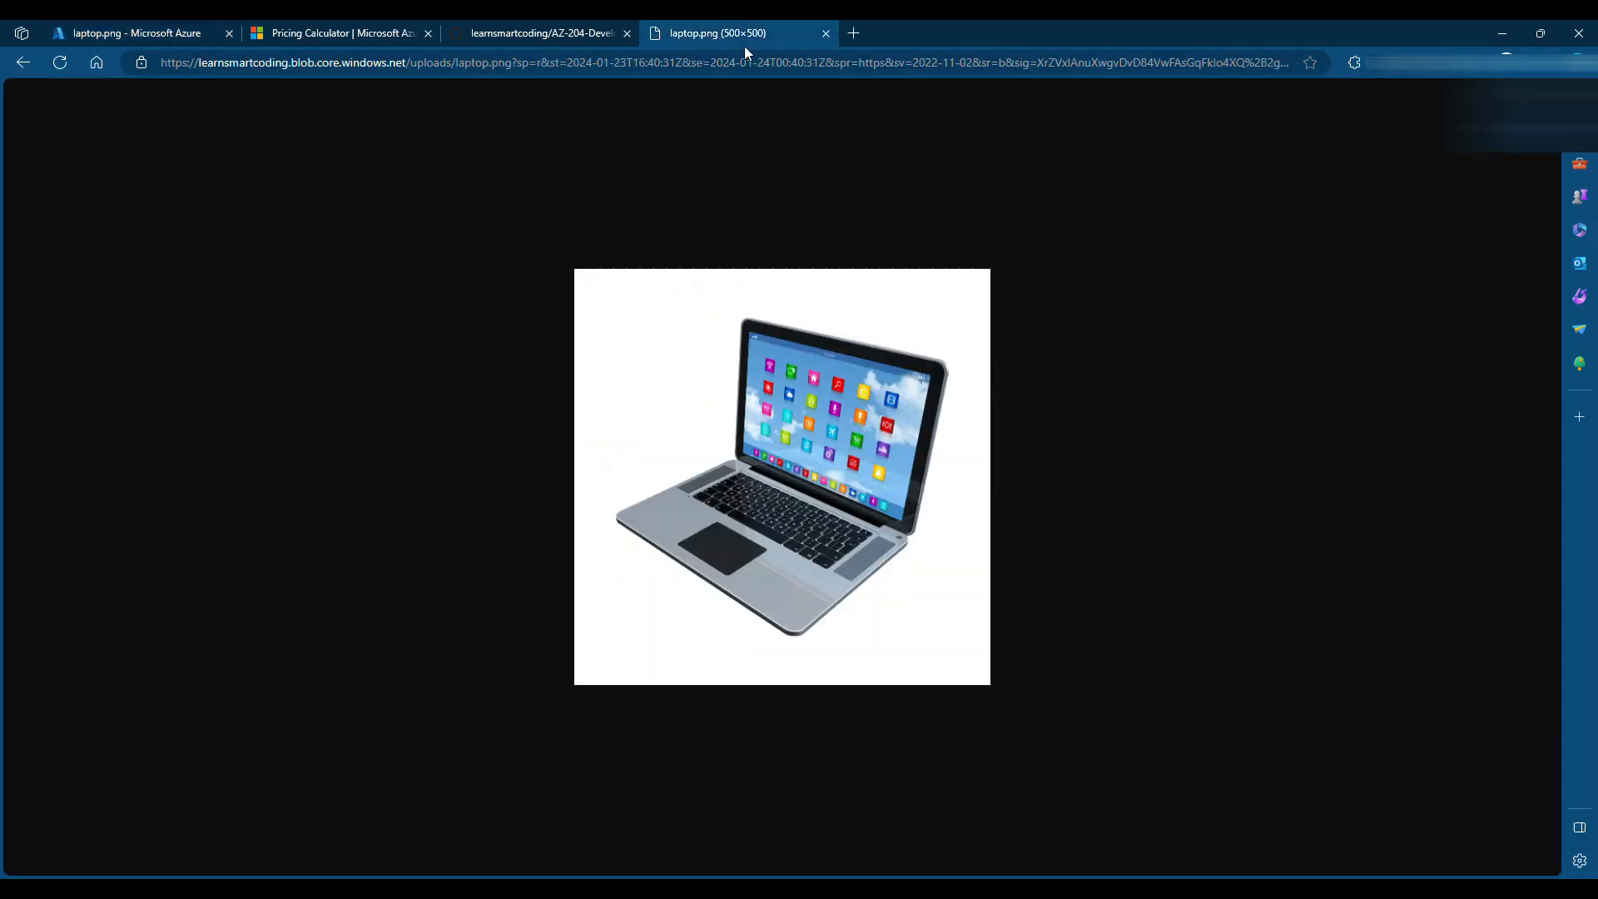
click(554, 37)
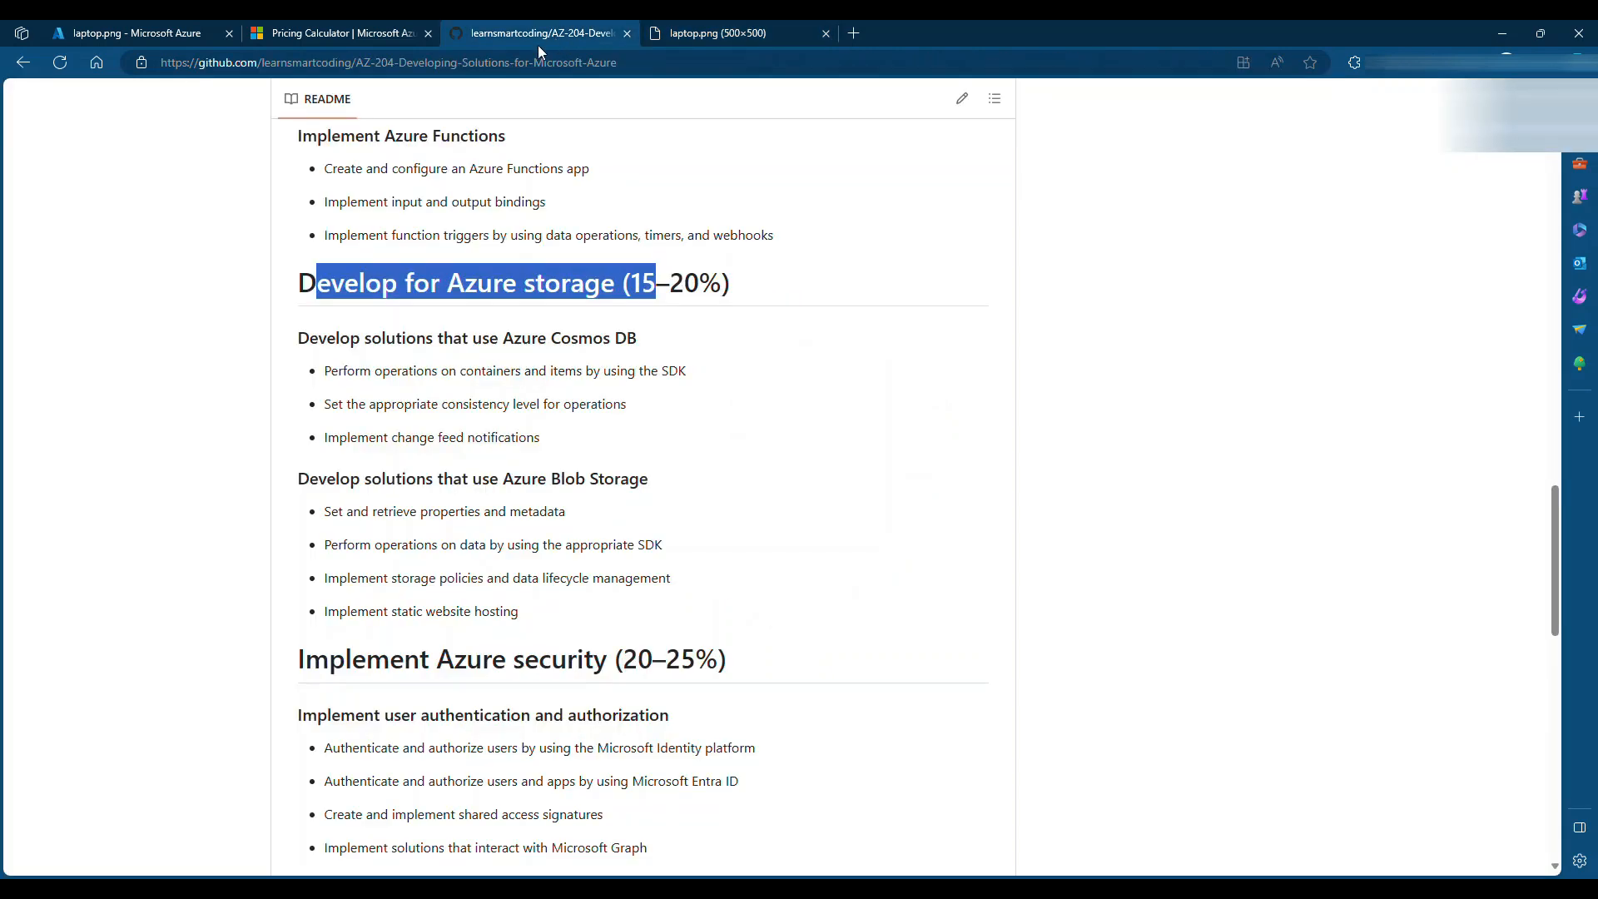
Enable Allow Blob anonymous access in the configuration of the learnsmartcoding storage account in the Azure portal and save the change
click(101, 36)
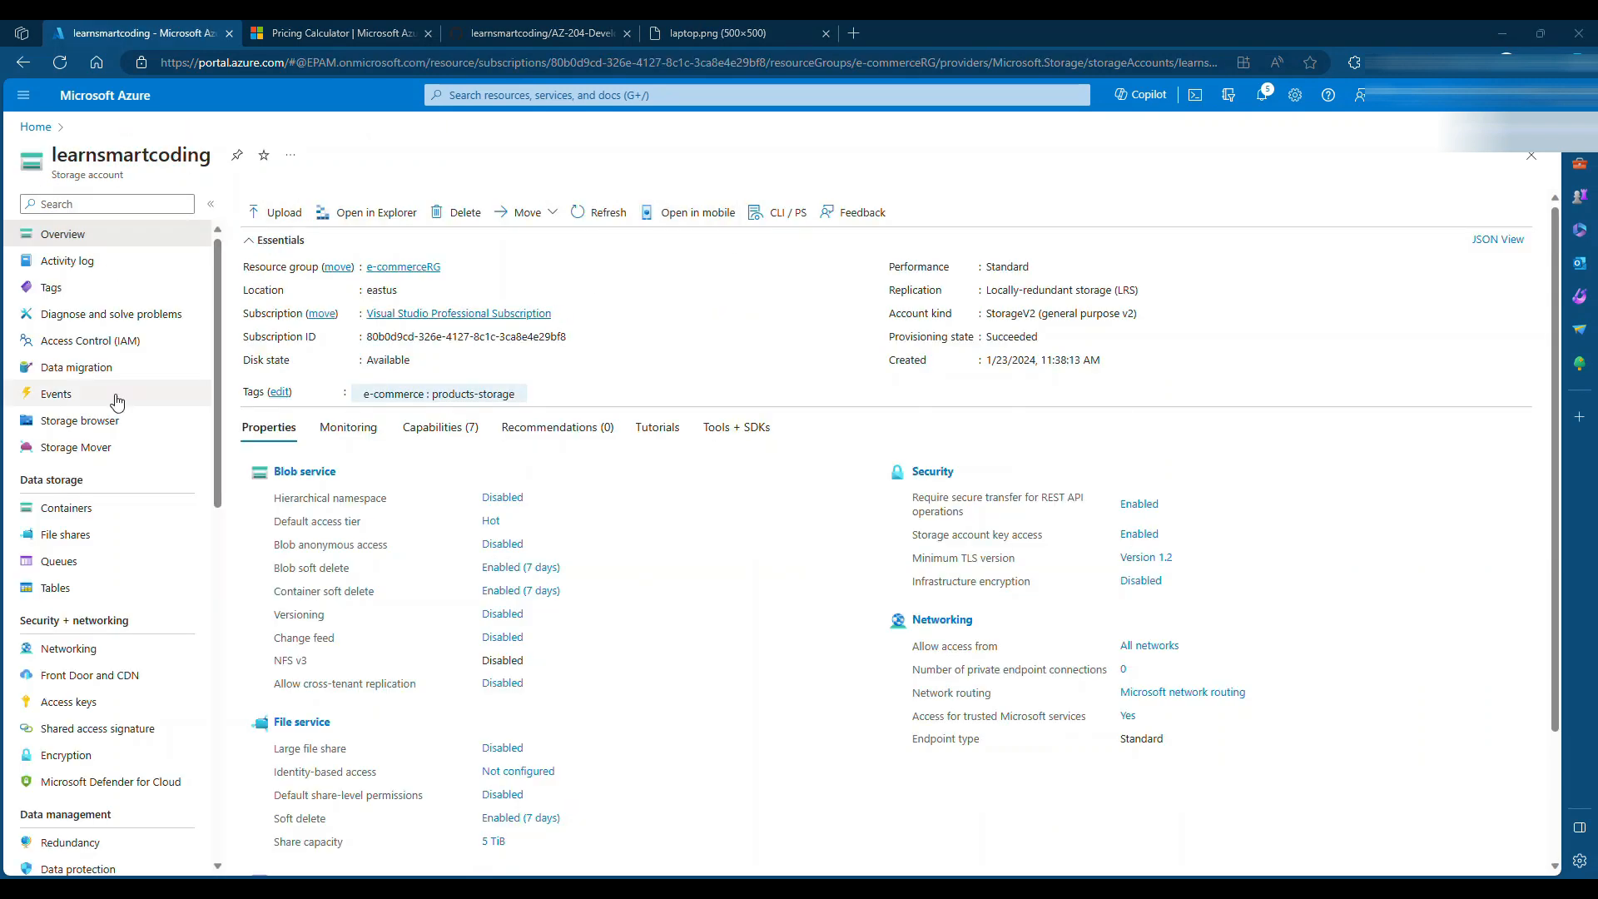
scroll(115, 408, down, 5)
scroll(116, 412, down, 2)
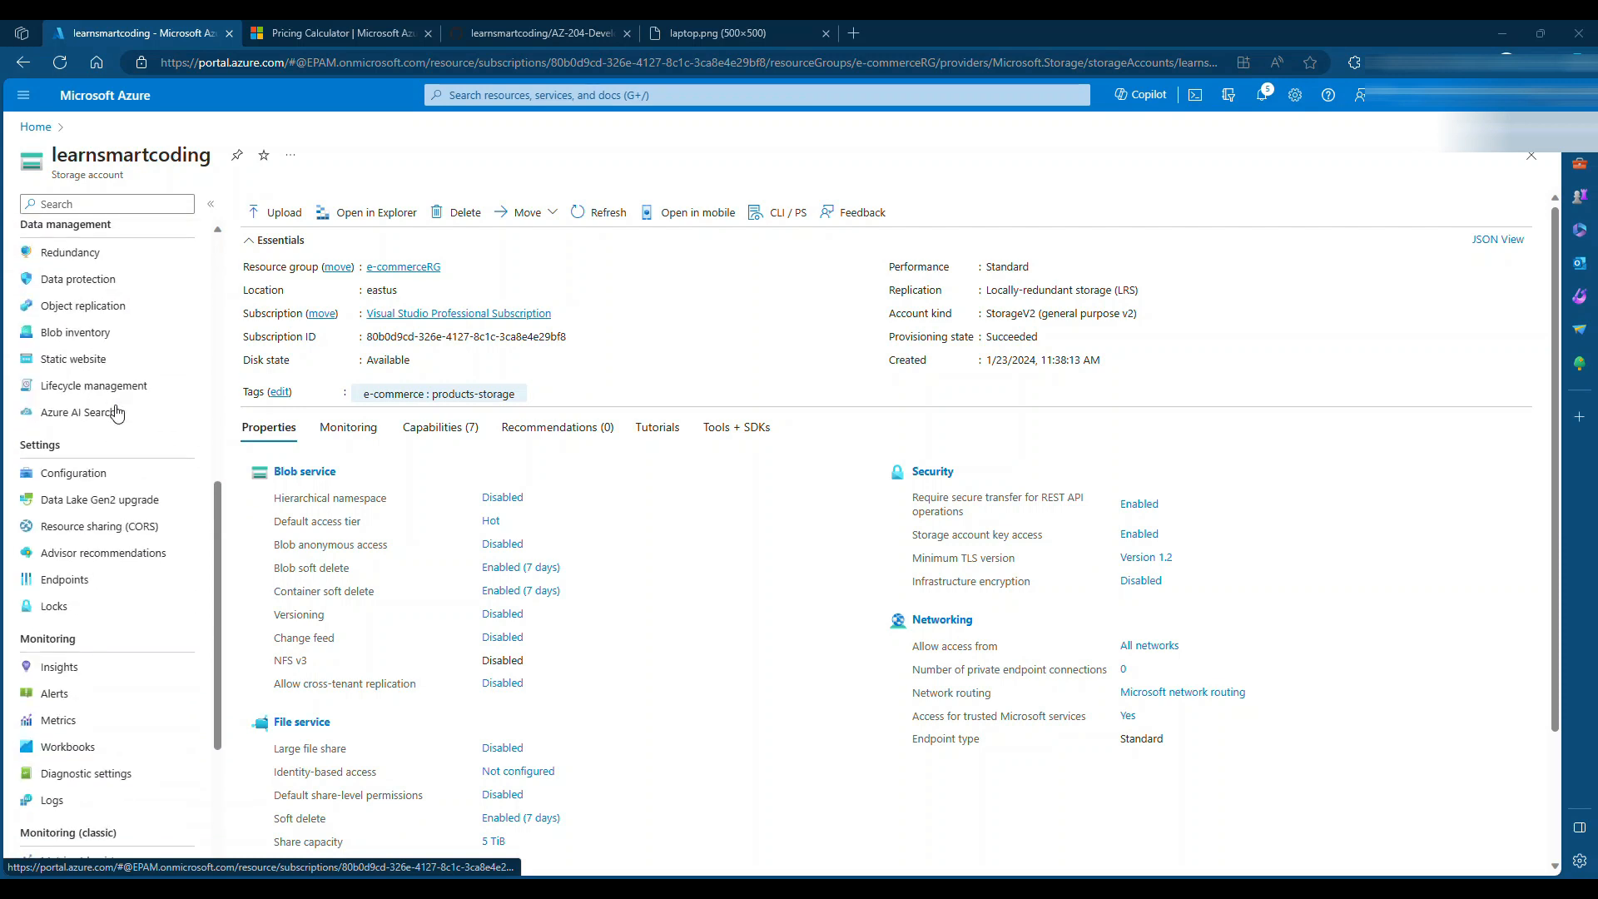
scroll(116, 412, up, 3)
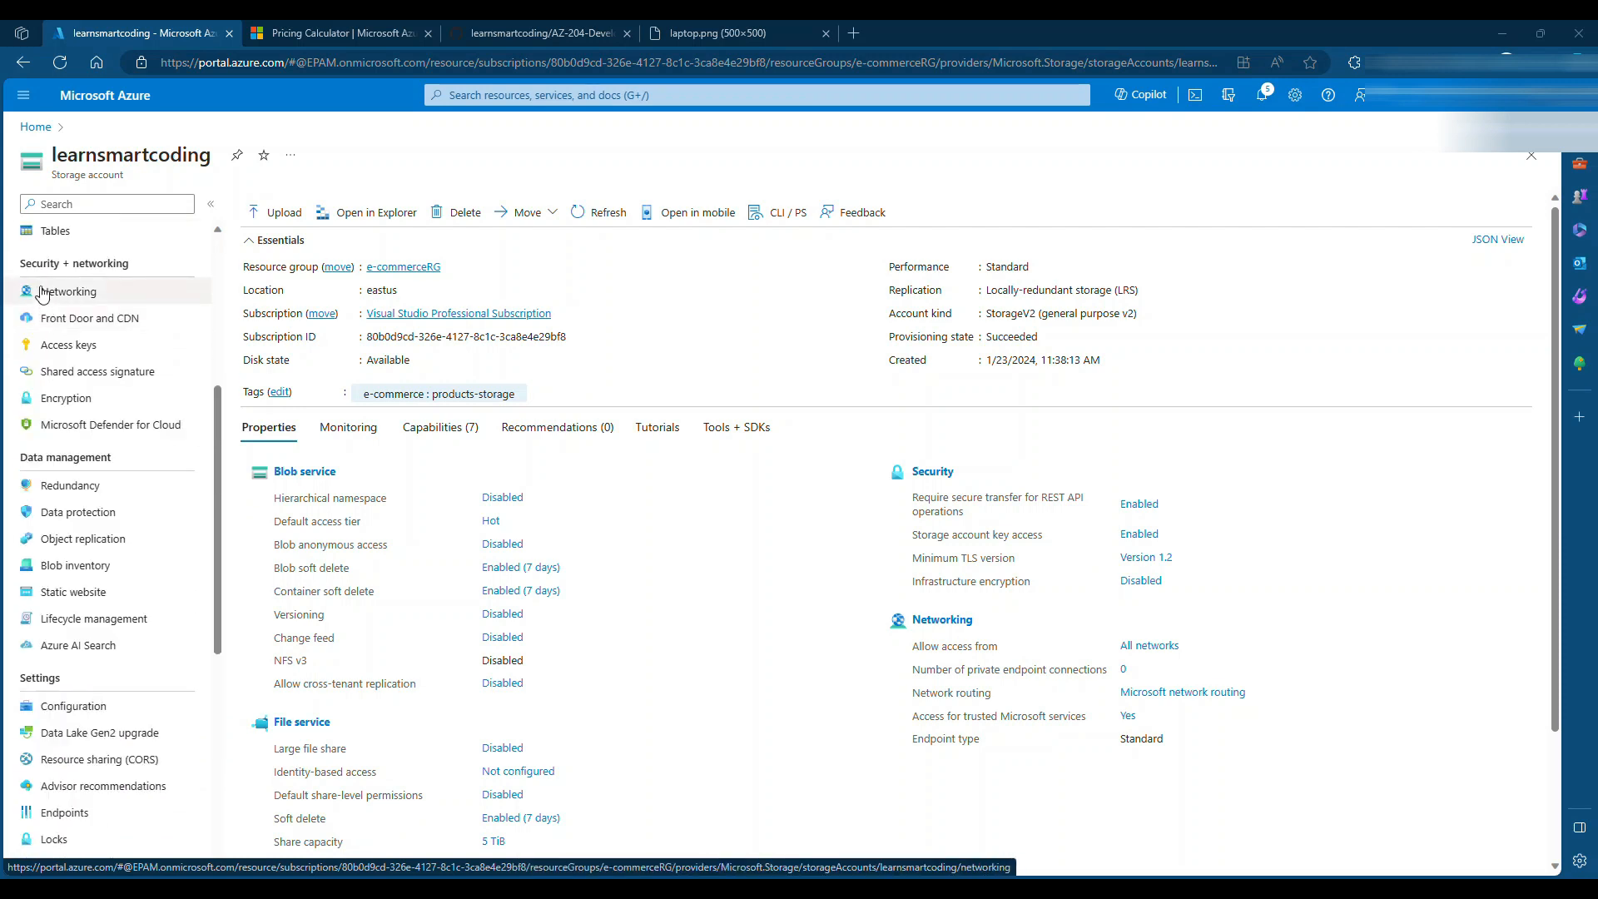
click(74, 347)
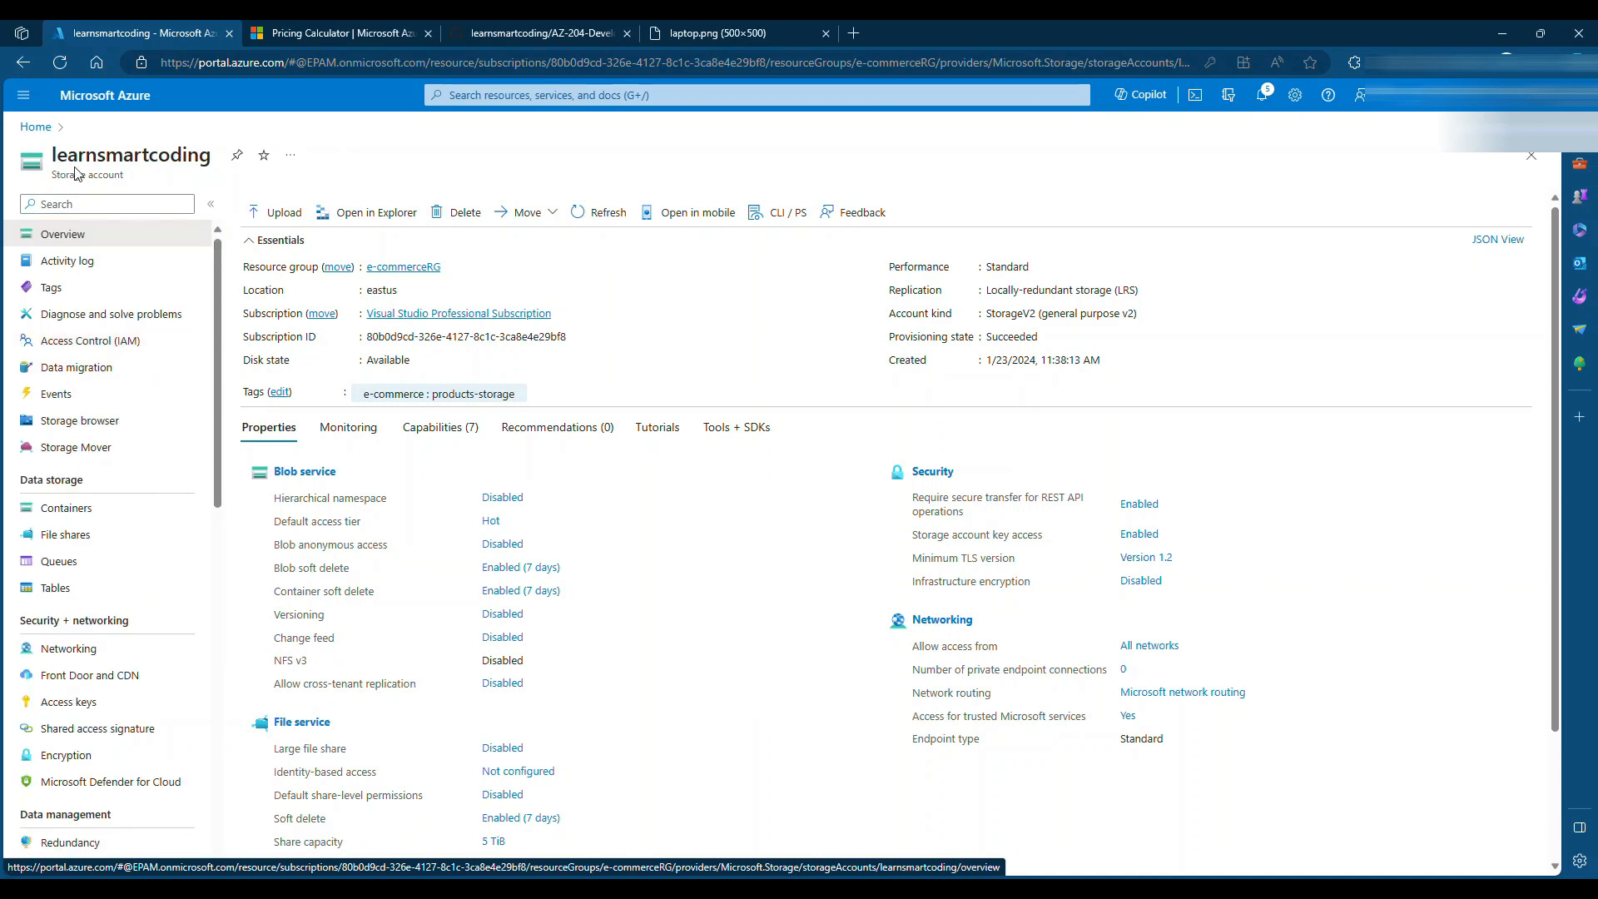
scroll(108, 449, down, 3)
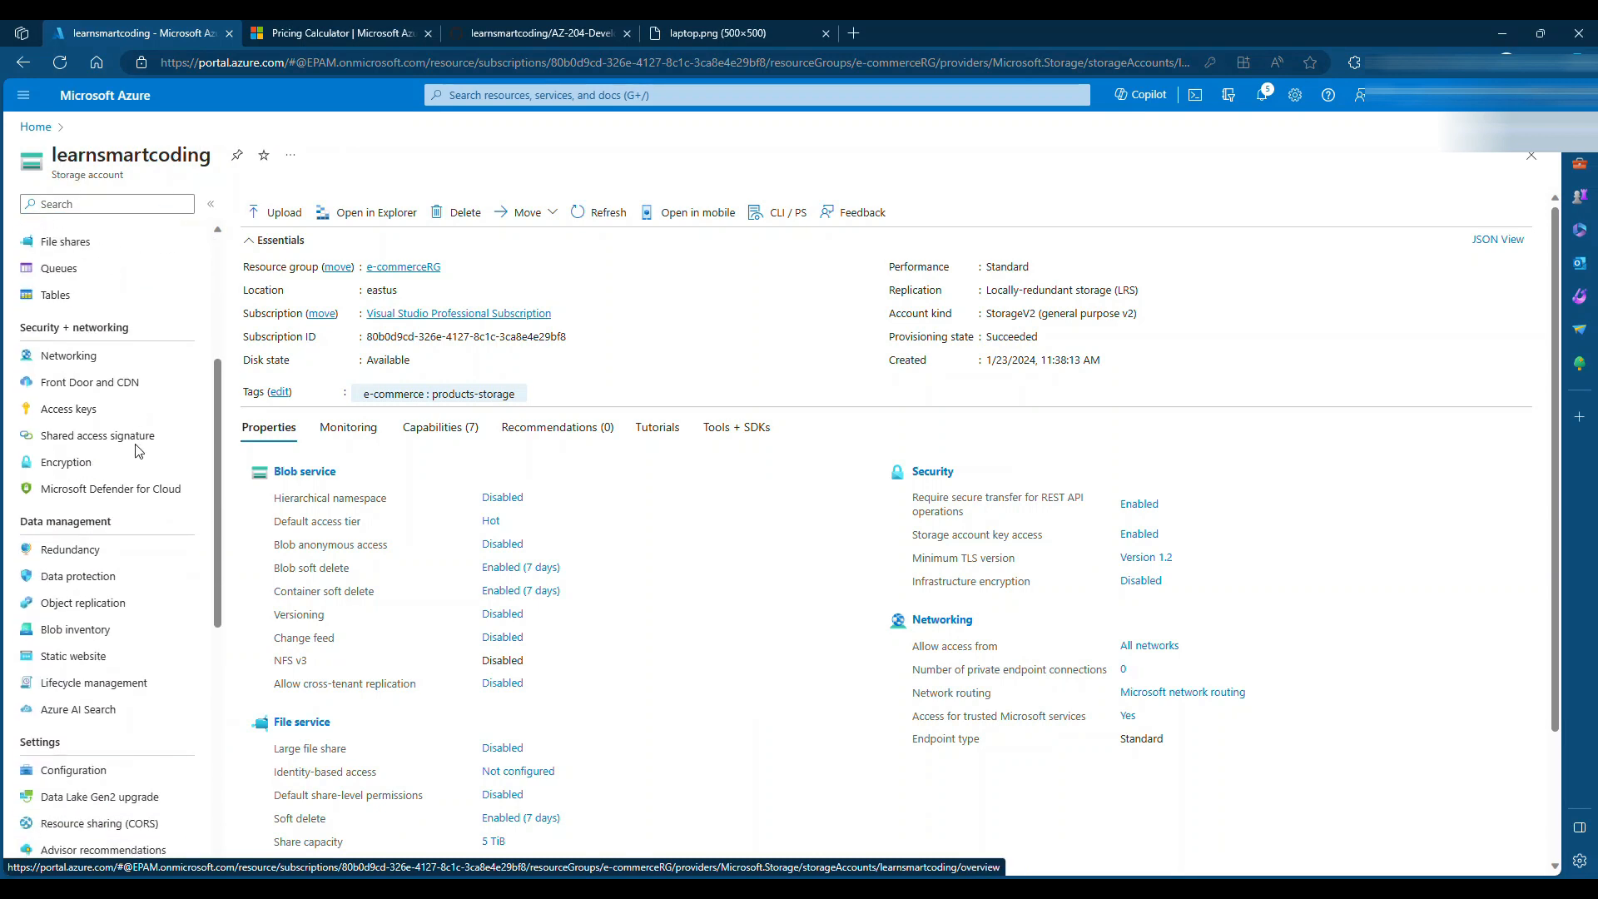
scroll(50, 543, down, 2)
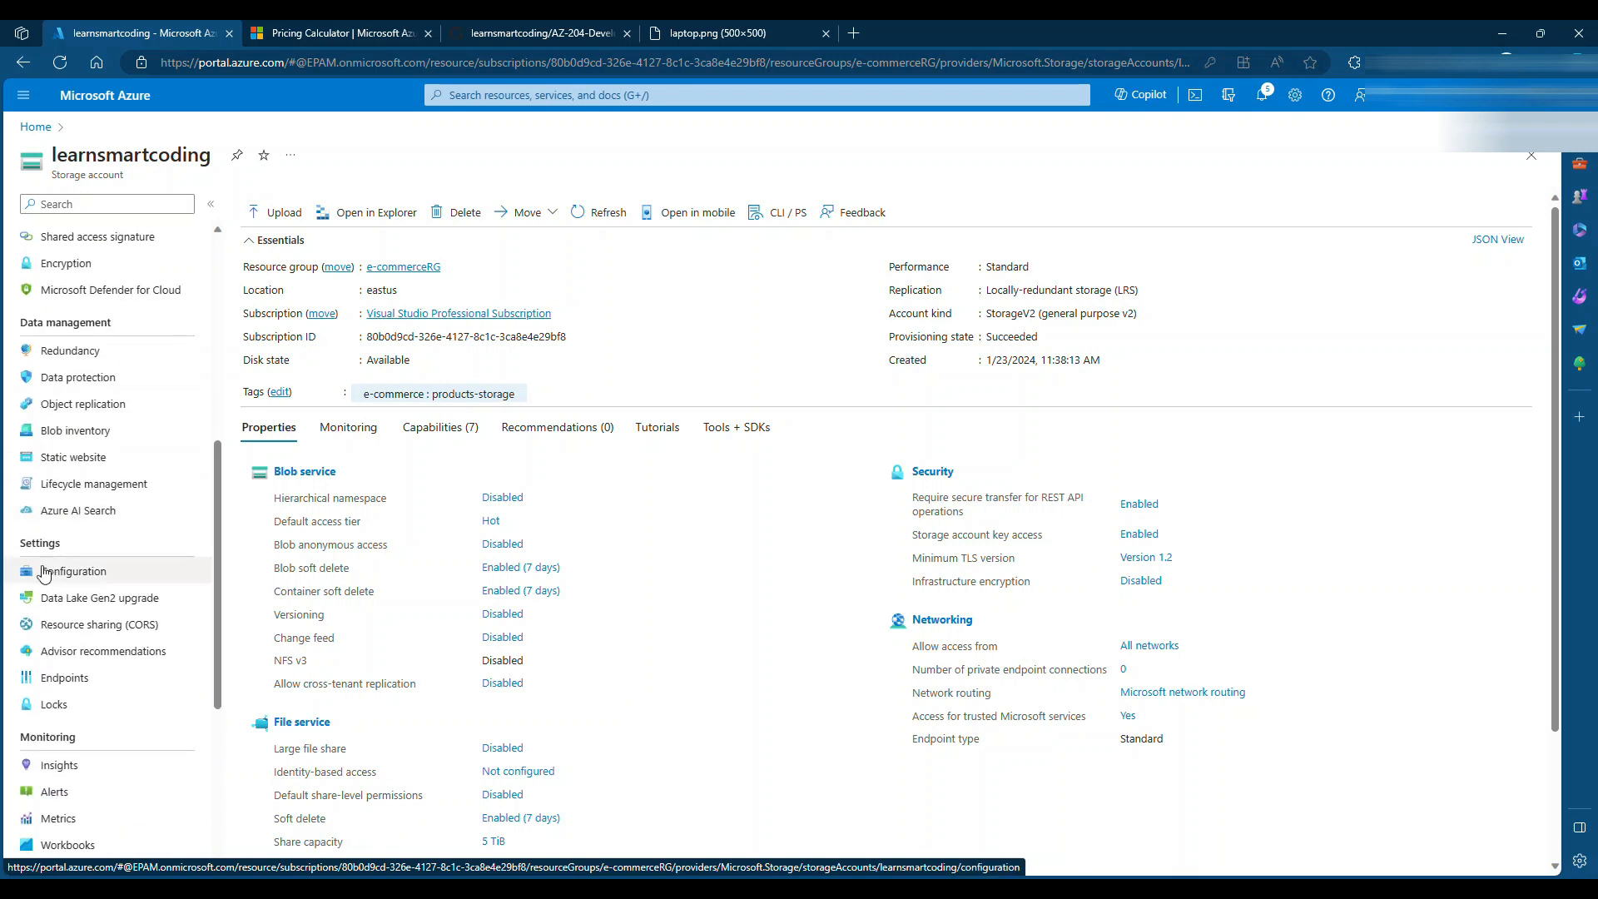
click(52, 574)
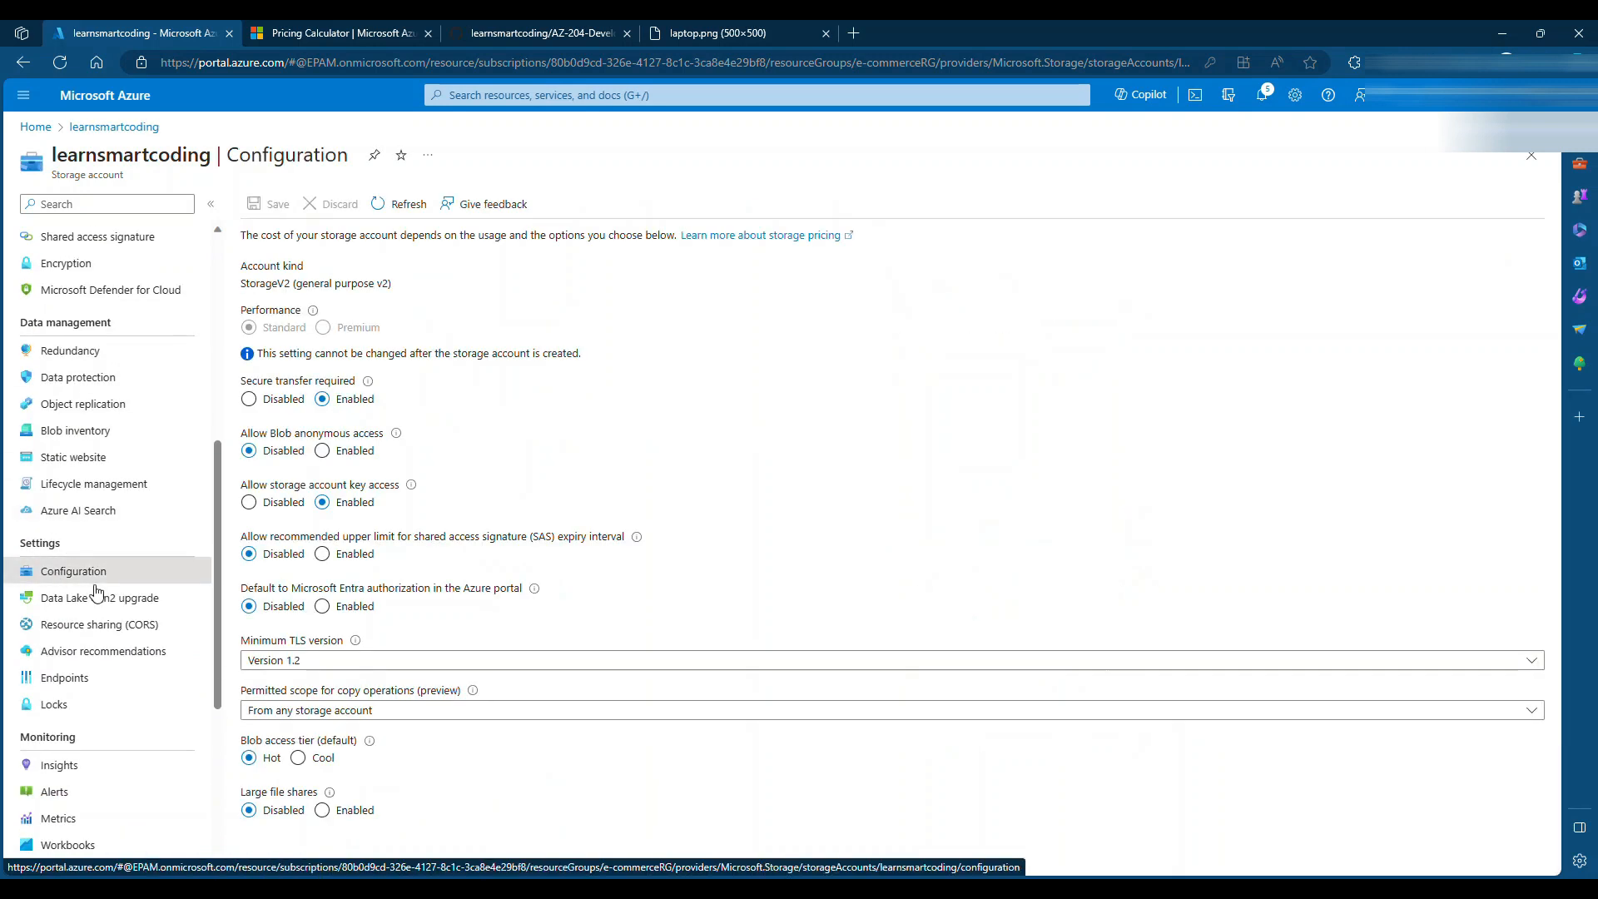
click(322, 451)
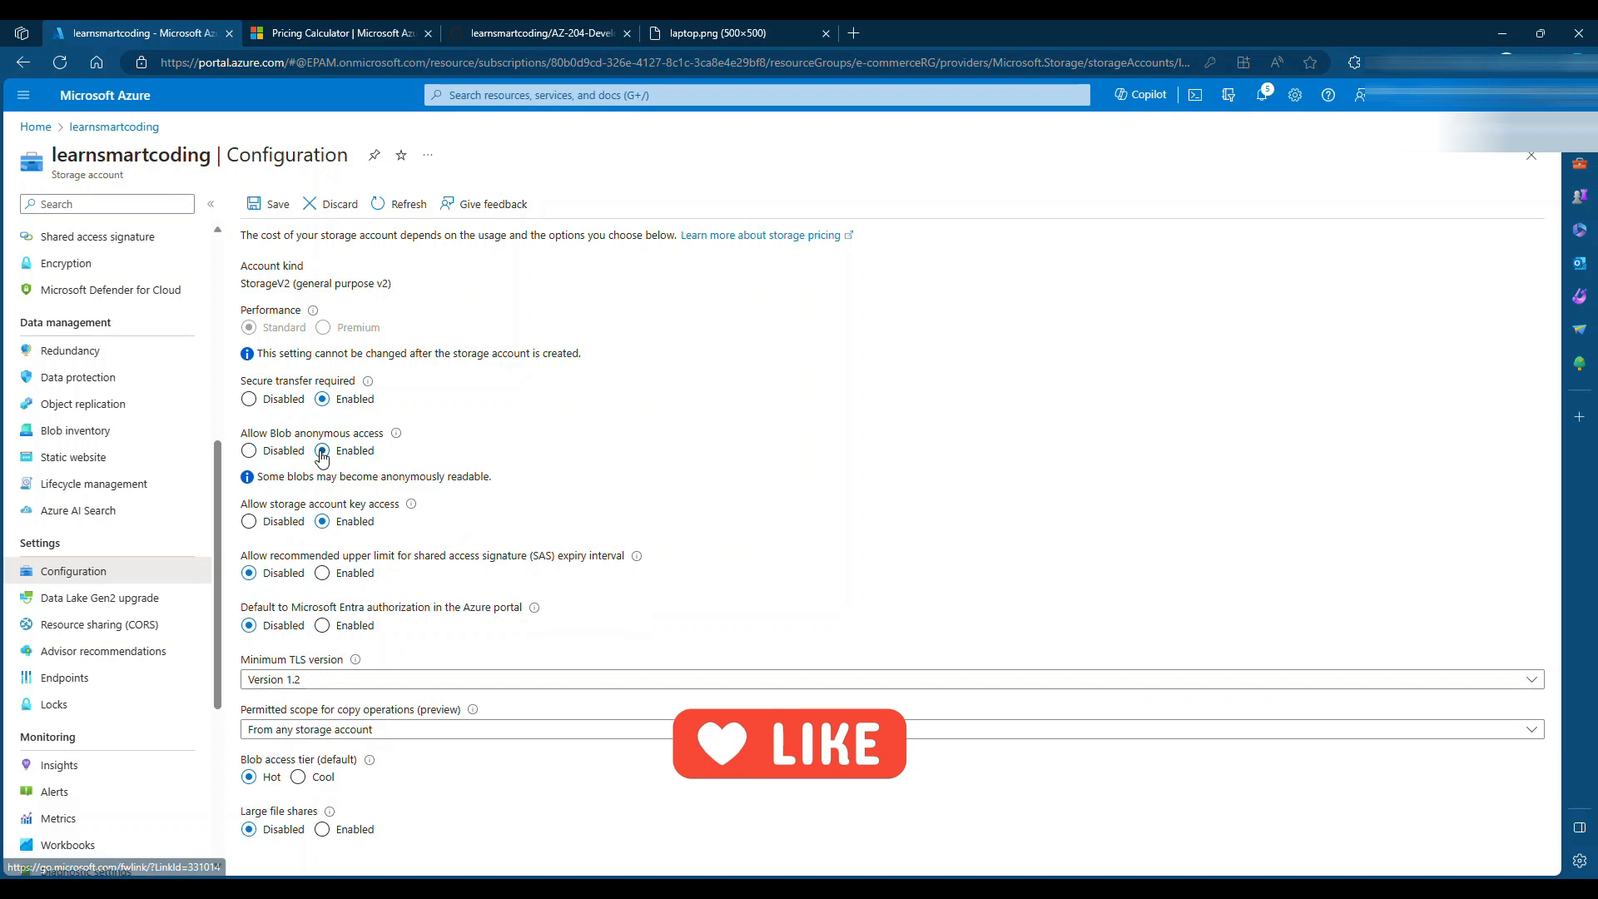
click(275, 206)
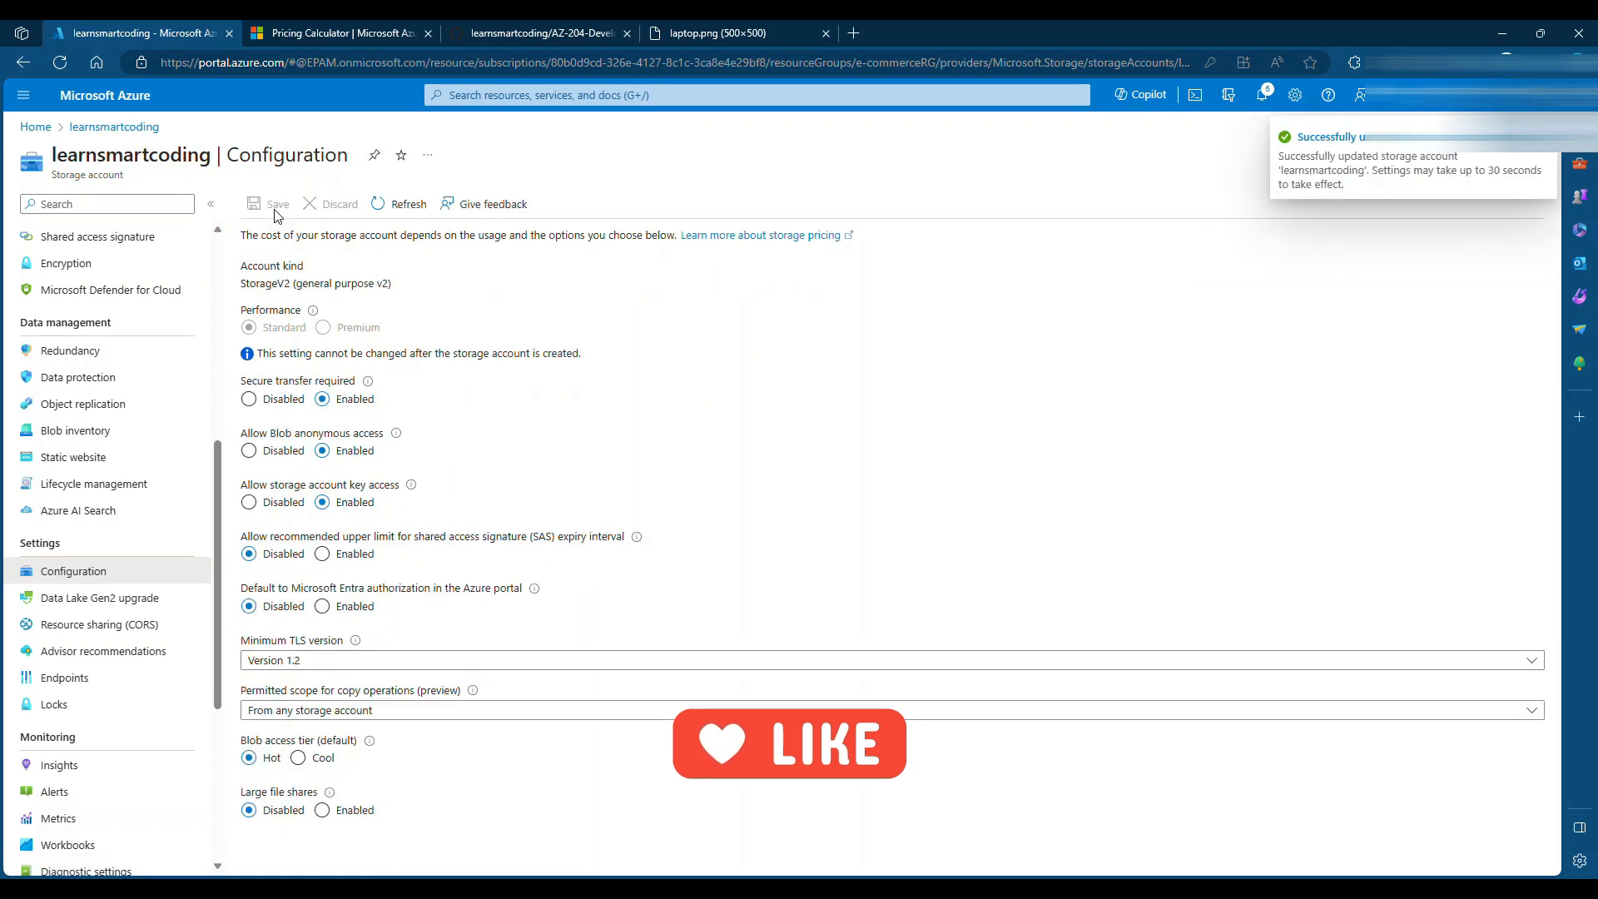
Change the uploads container's anonymous access level to Blob (anonymous read access for blobs only)
scroll(119, 379, up, 5)
scroll(100, 333, up, 1)
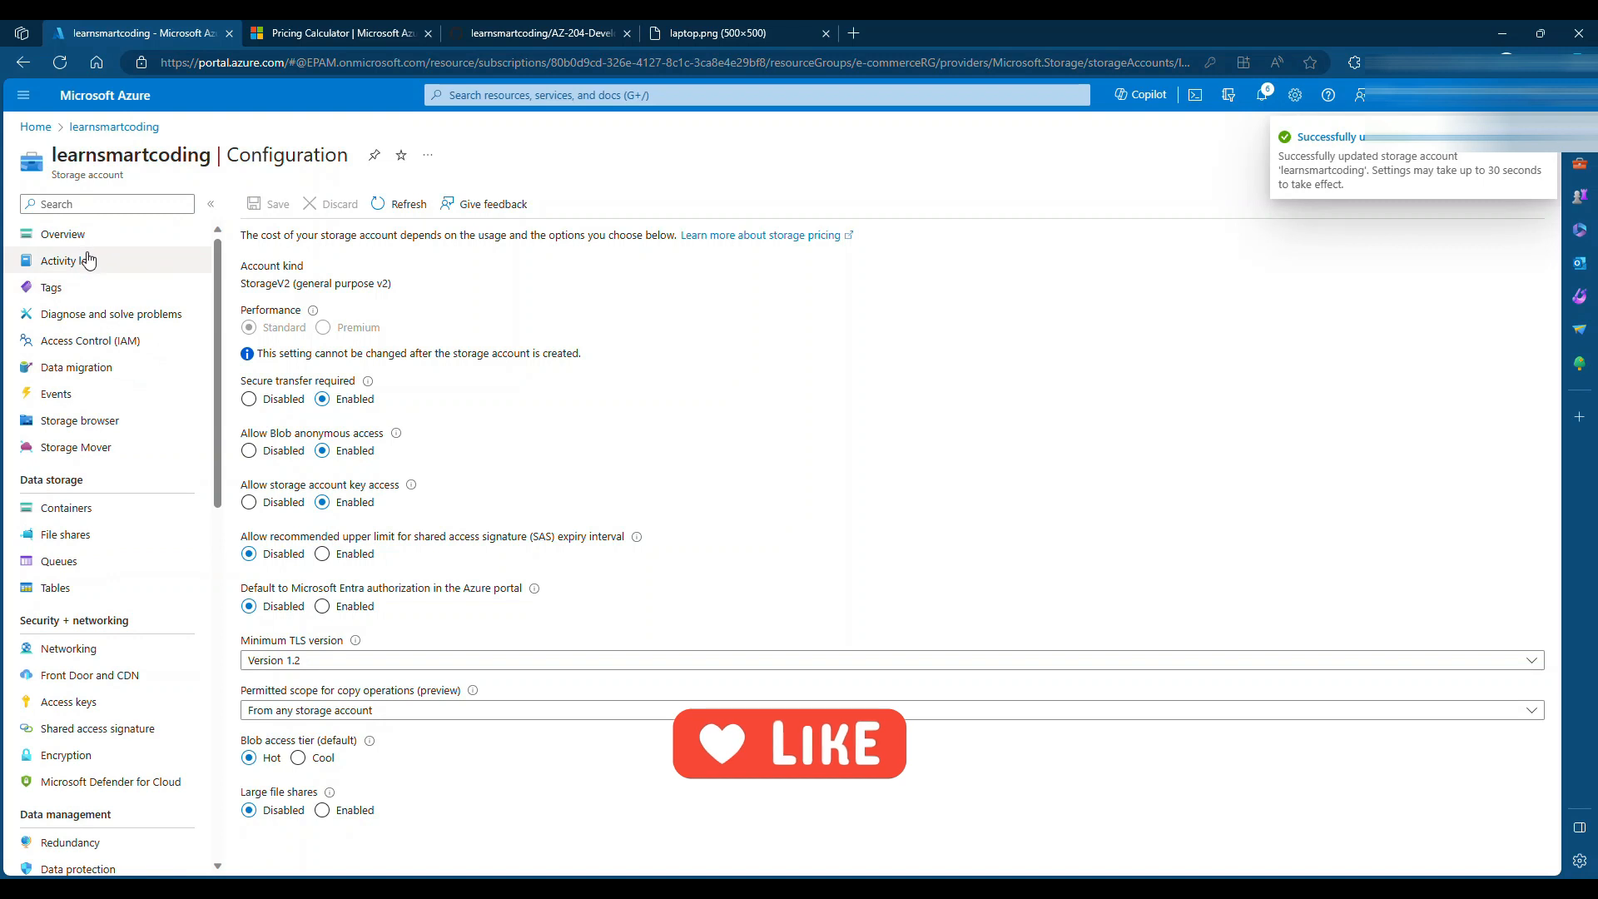
click(81, 234)
click(71, 518)
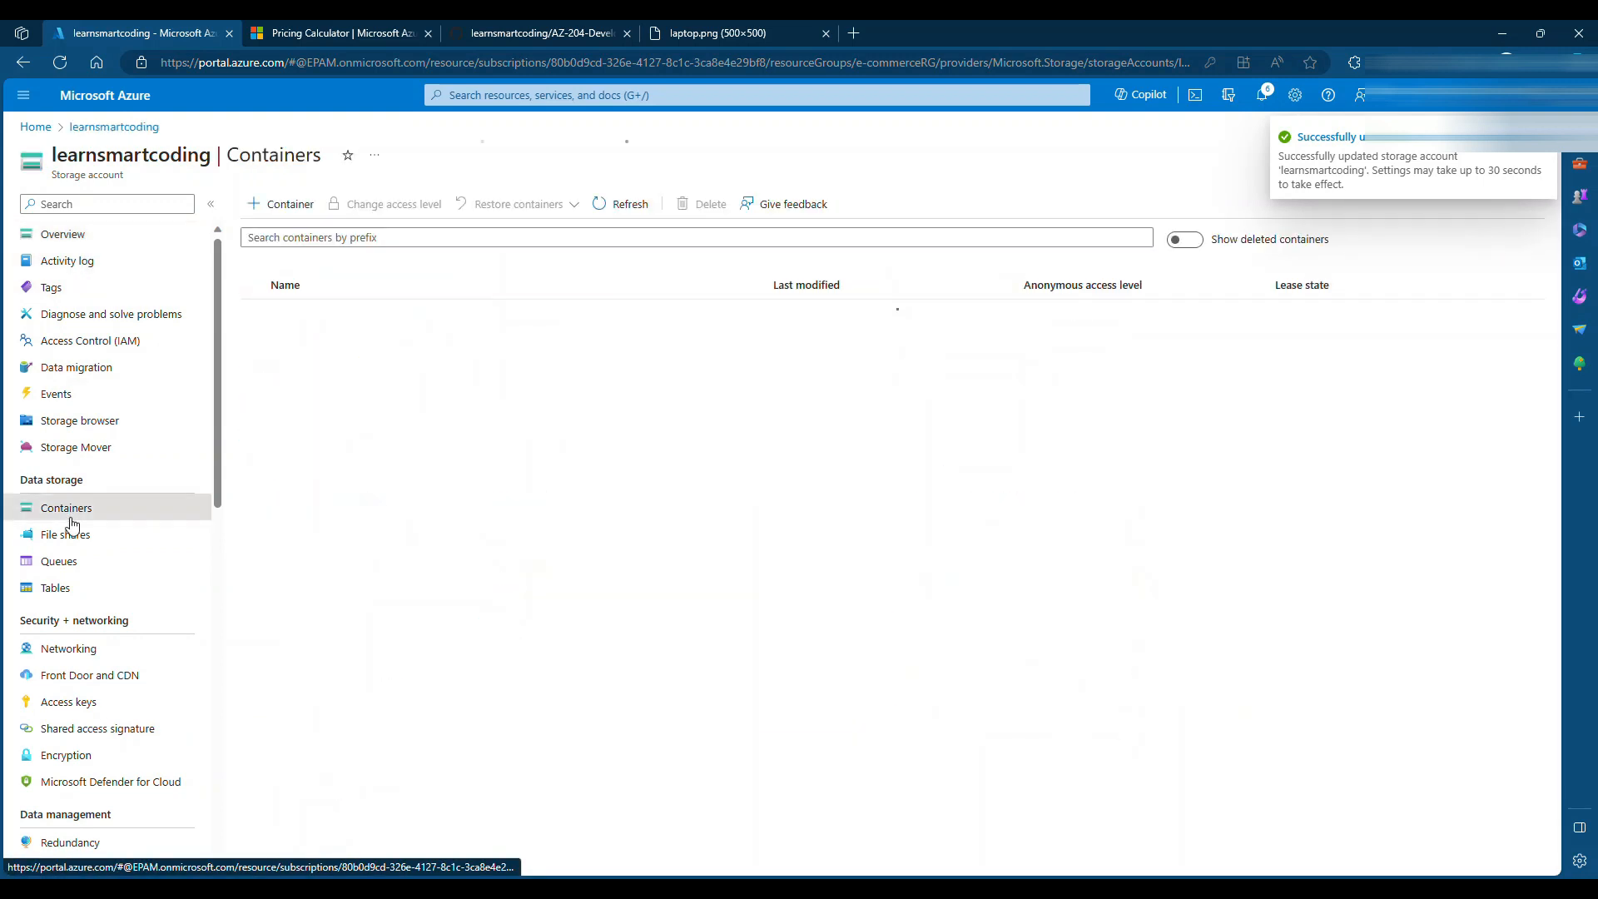
click(289, 340)
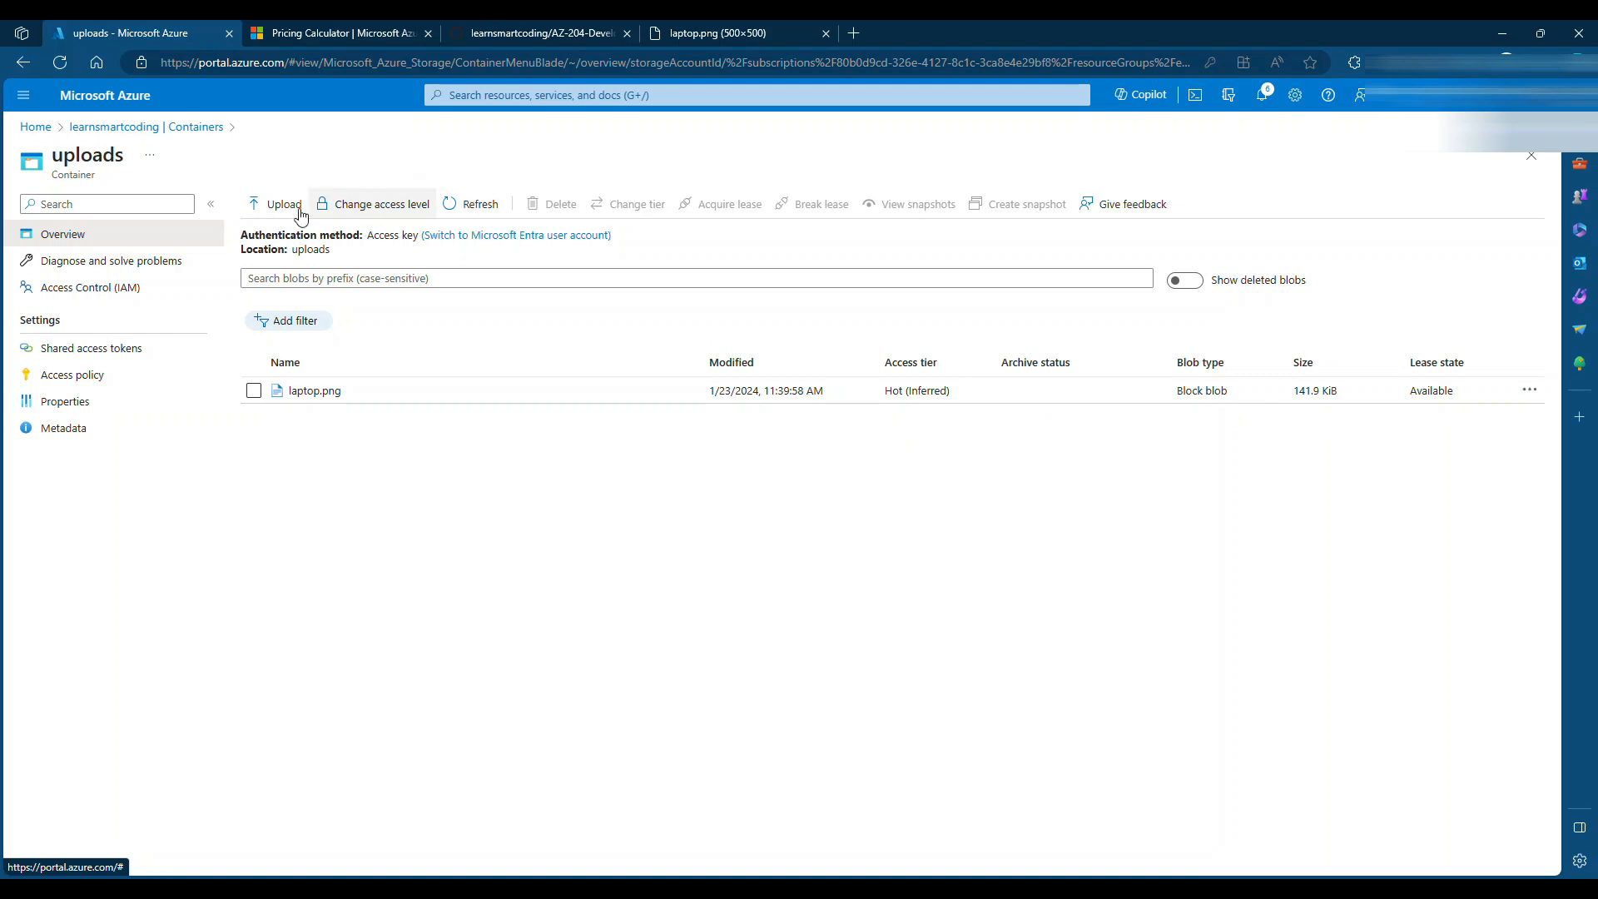
click(134, 126)
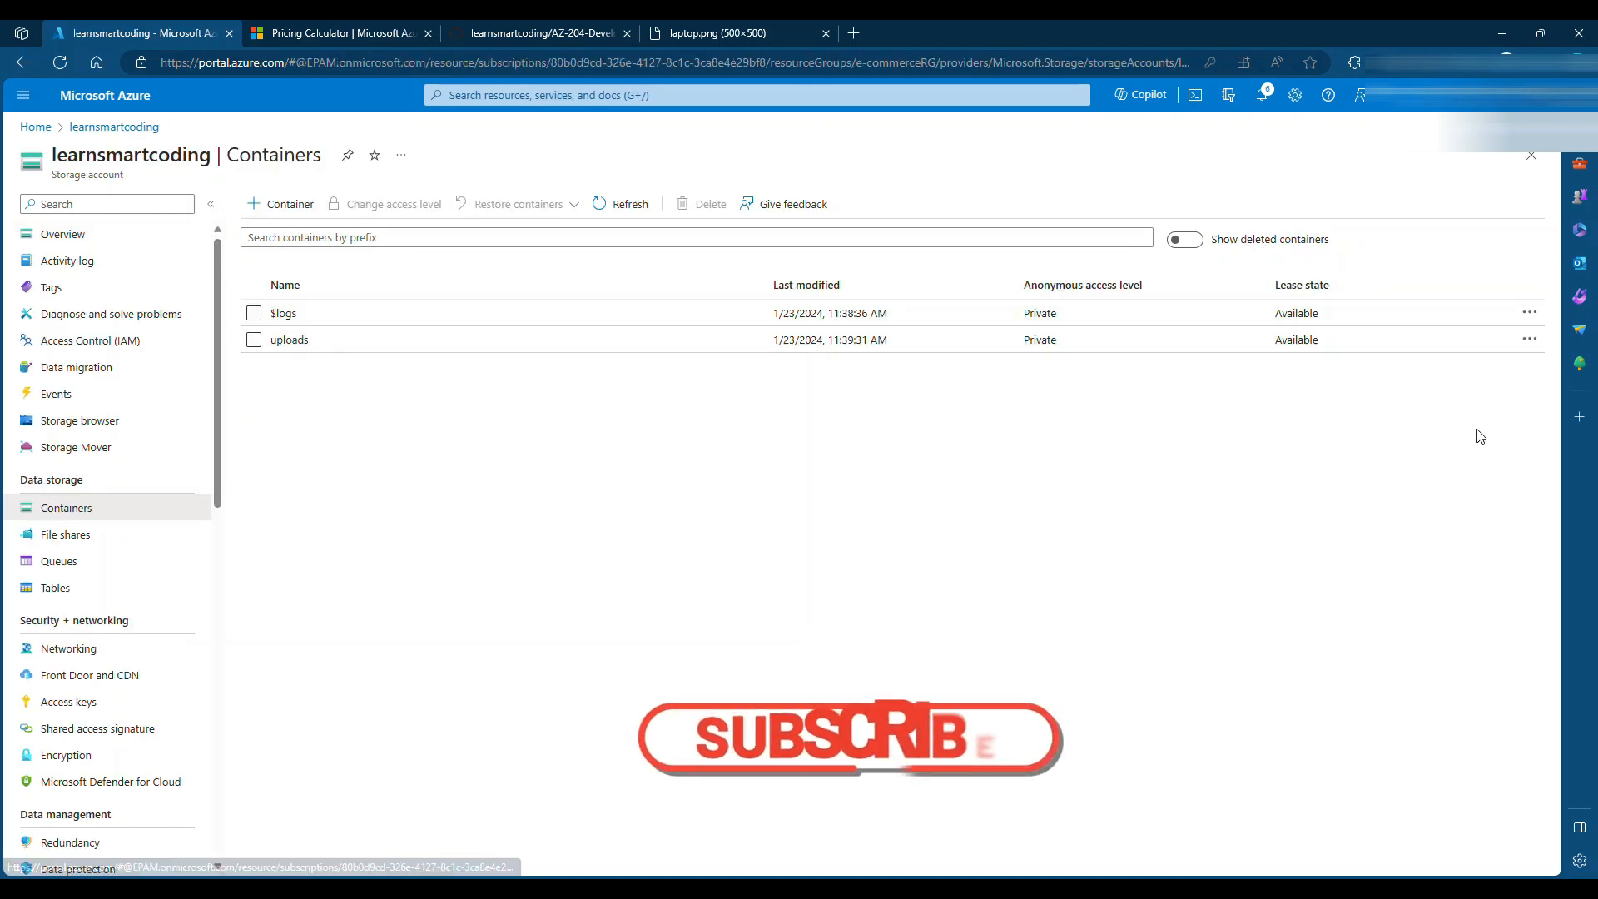
click(1529, 340)
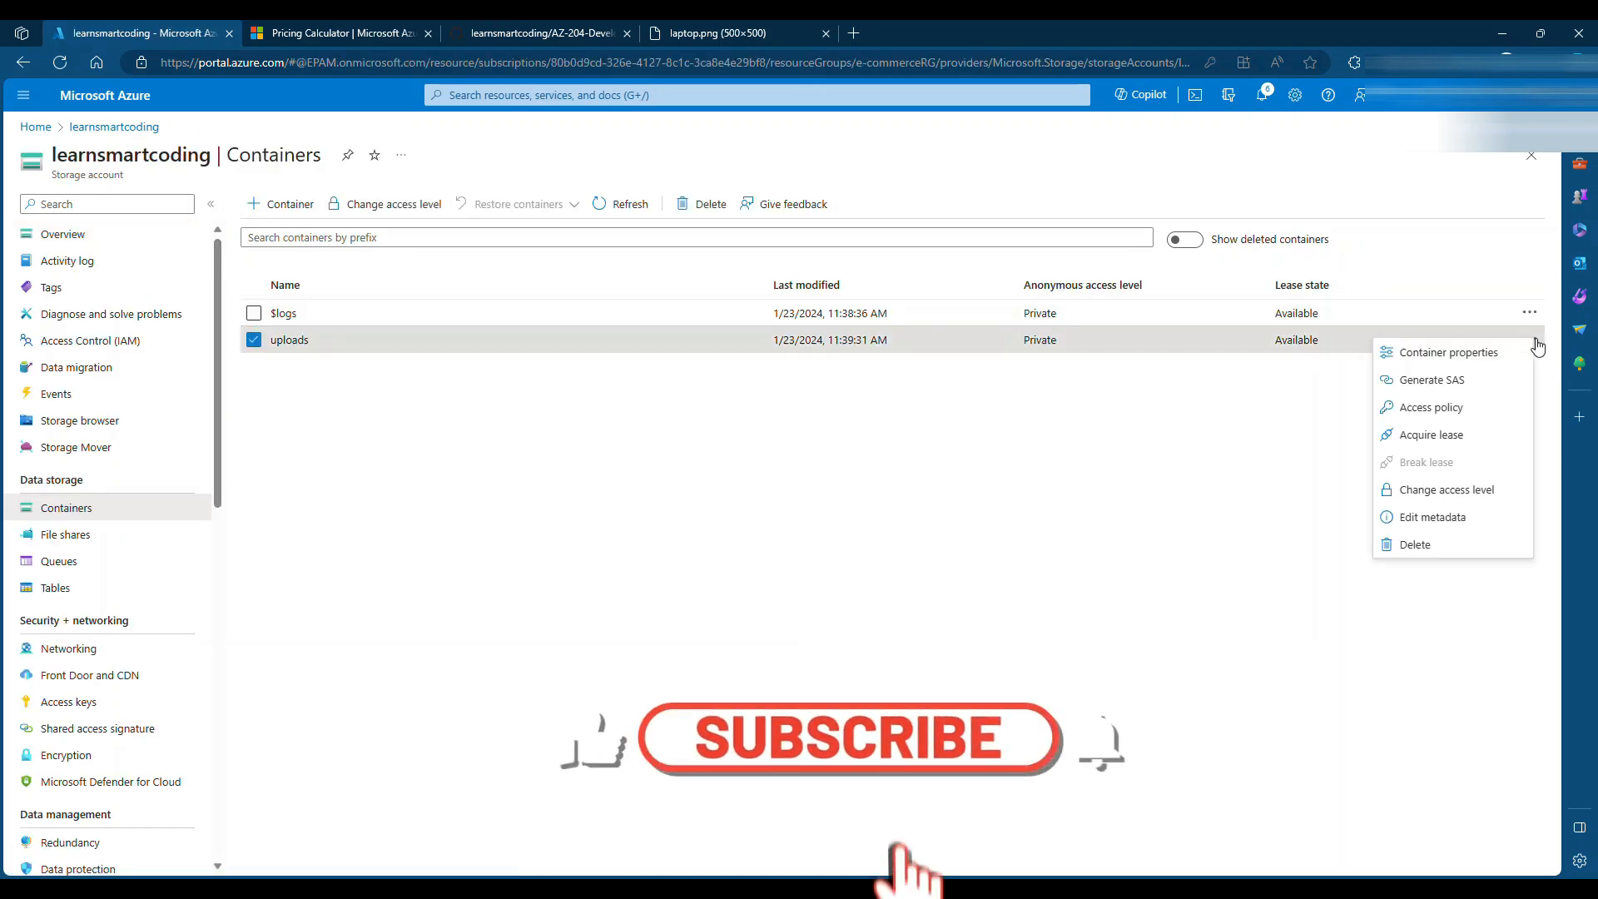
click(1448, 492)
click(347, 468)
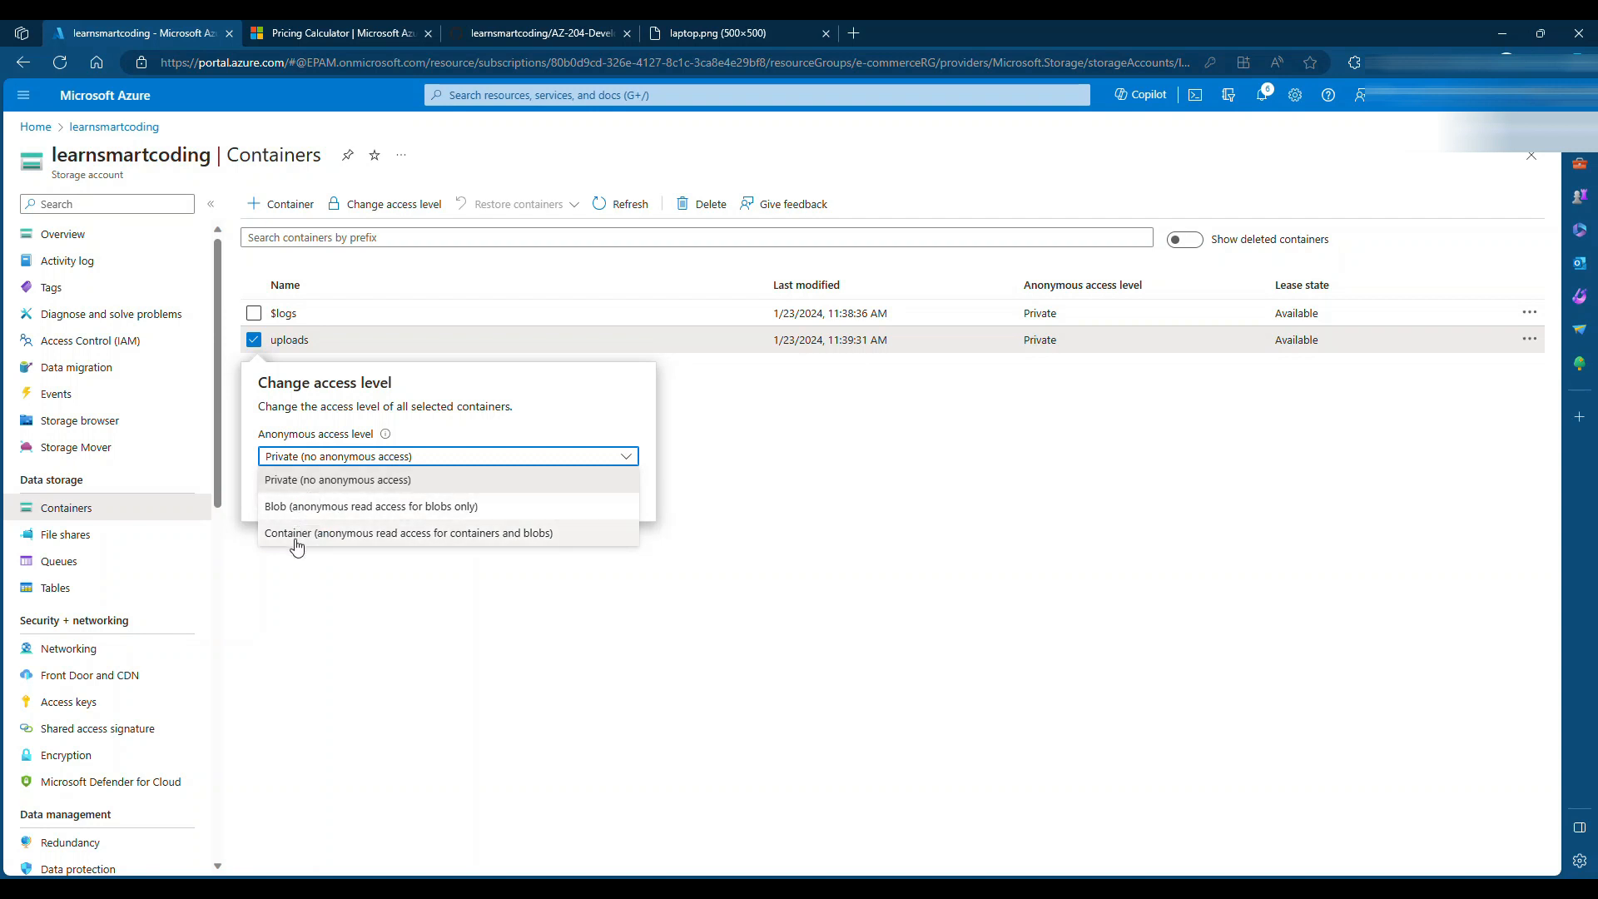
click(341, 516)
click(292, 588)
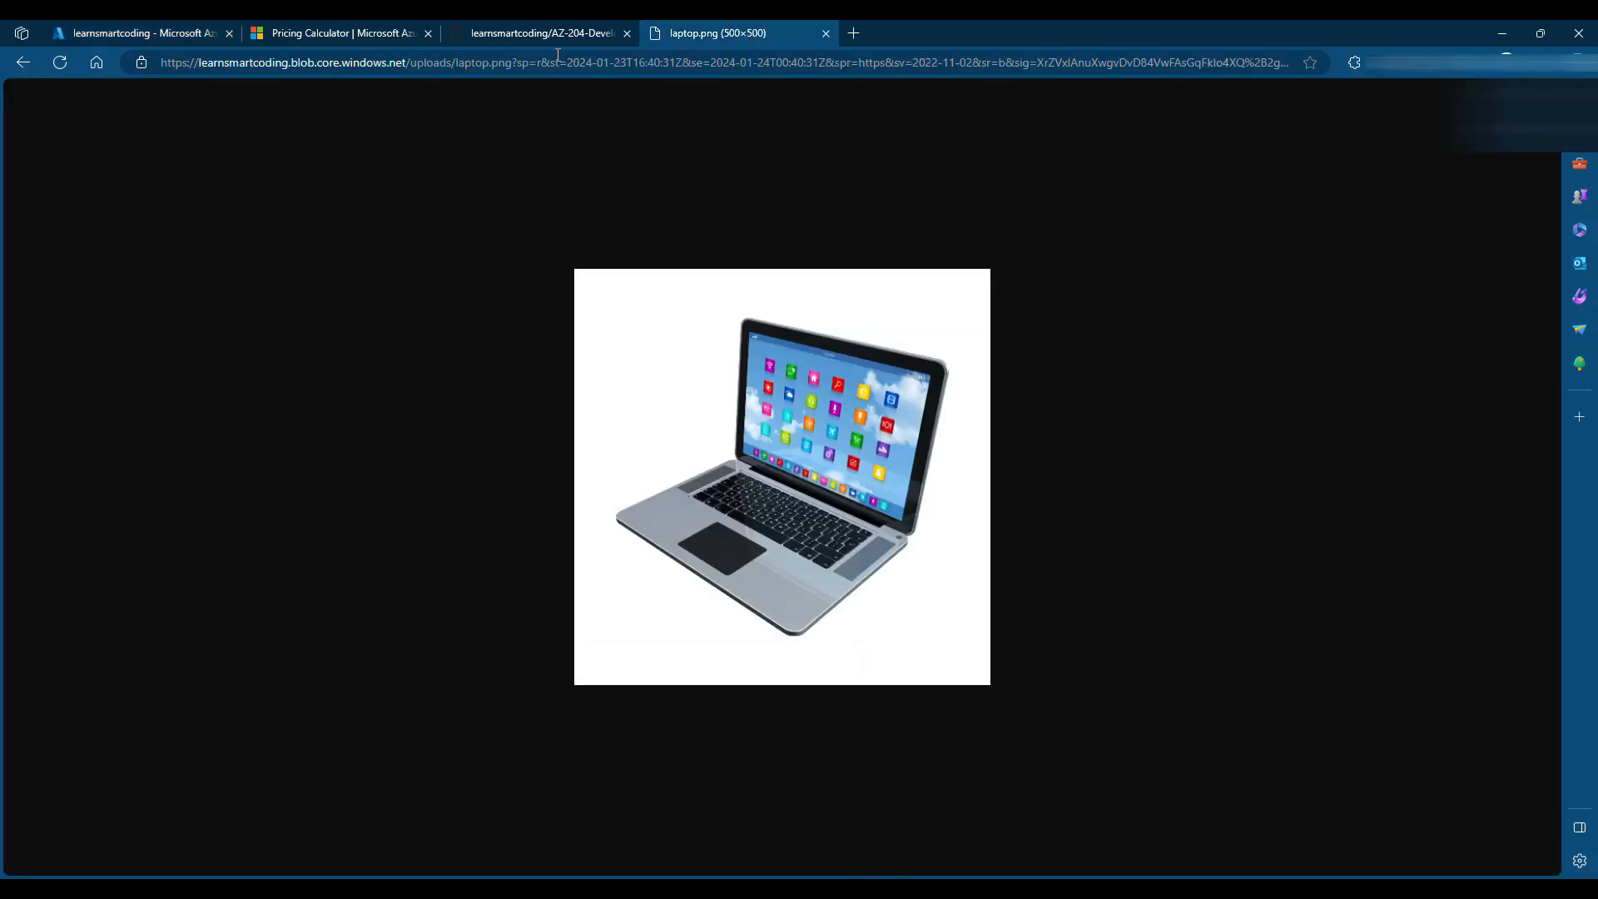
Strip the SAS query string from the laptop.png URL, load the plain blob address, and return to the container list in the Azure portal
drag(512, 62, 613, 67)
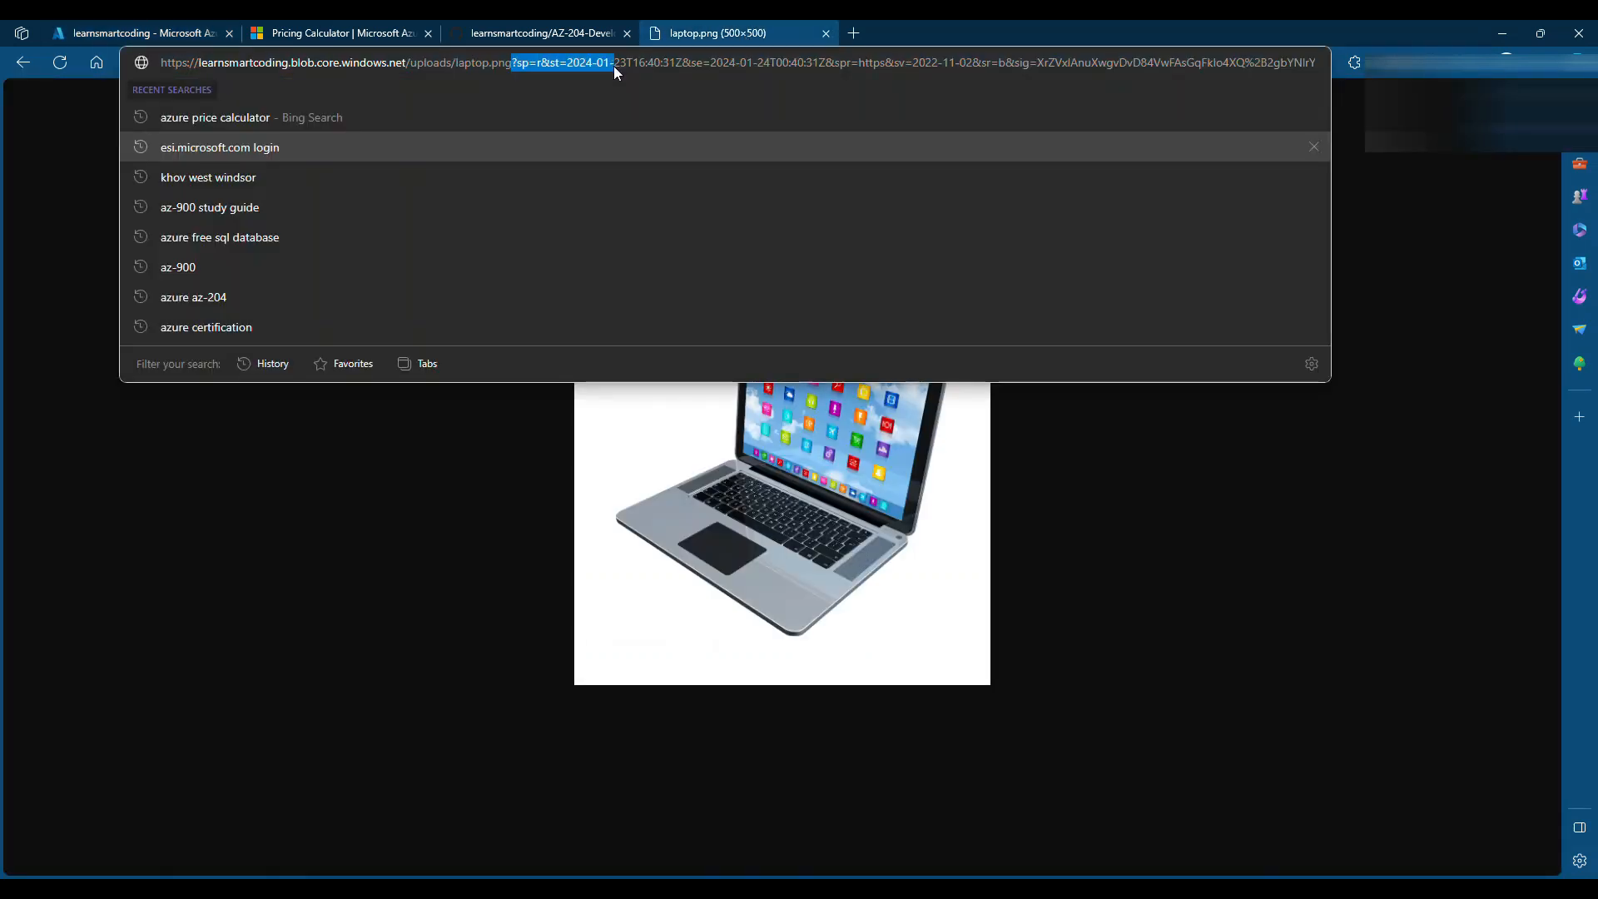
key(shift+End)
key(Delete)
key(Return)
click(616, 67)
key(Return)
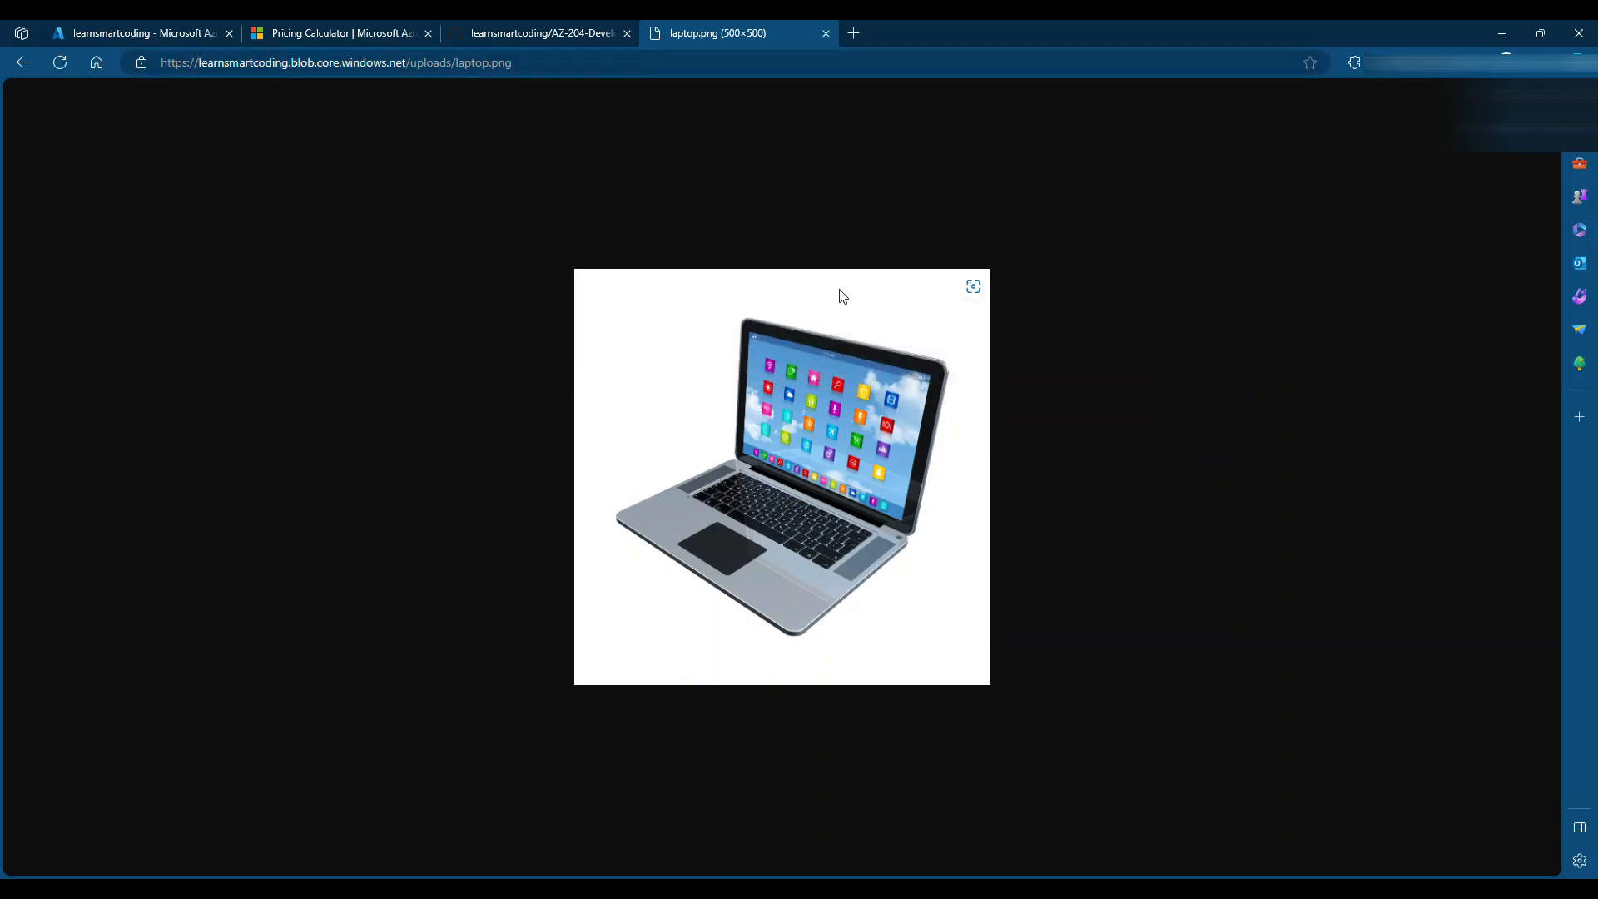
click(295, 40)
click(185, 32)
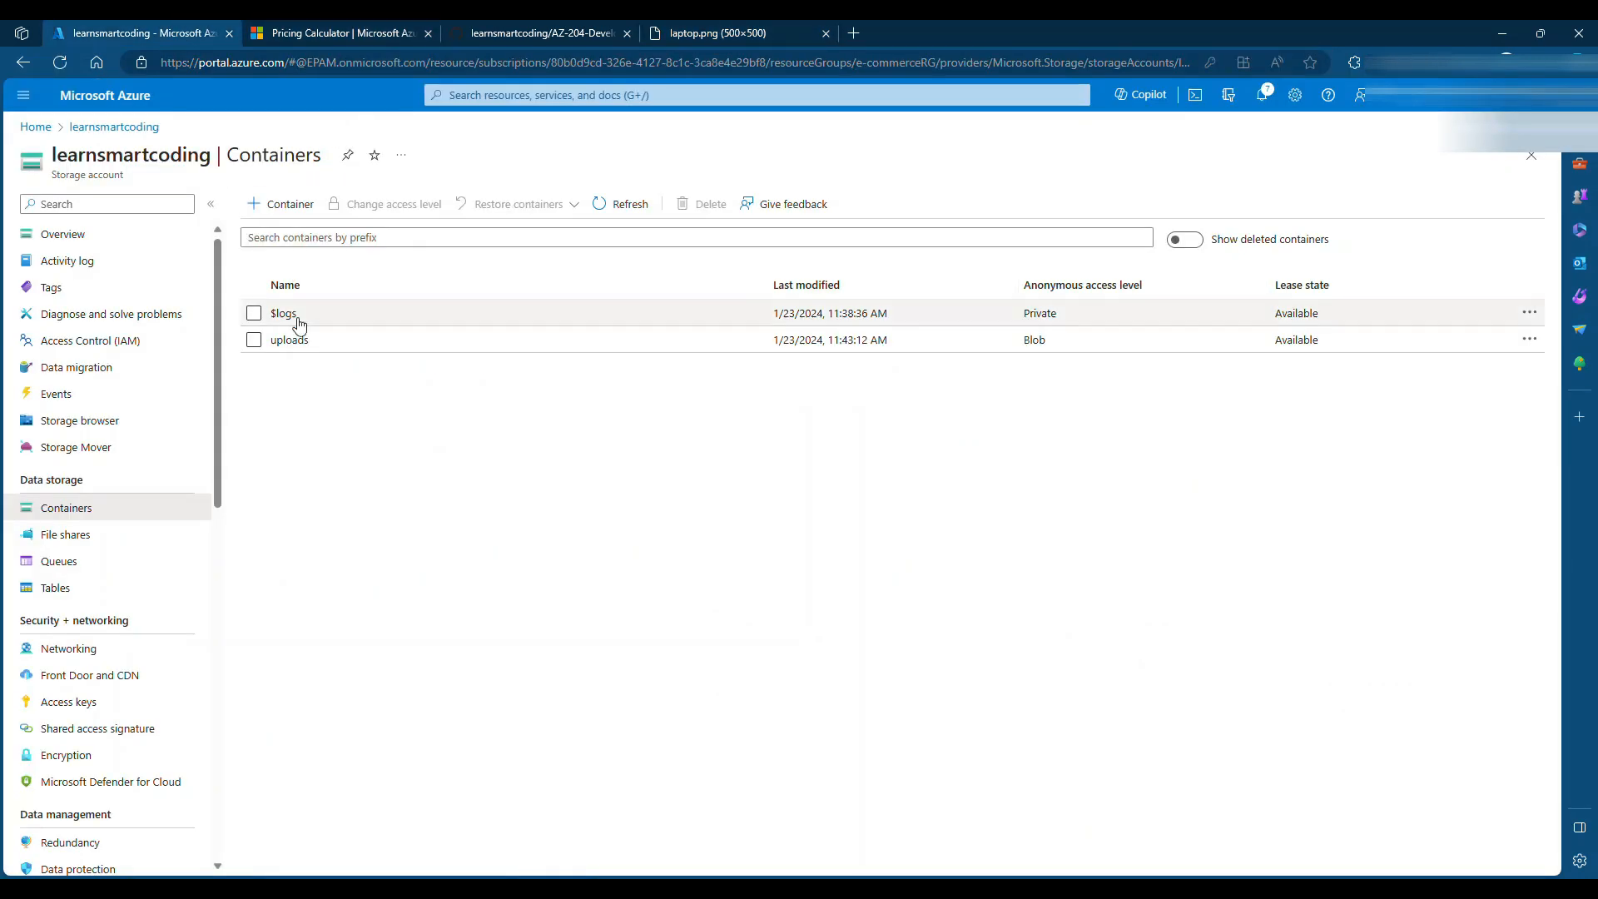